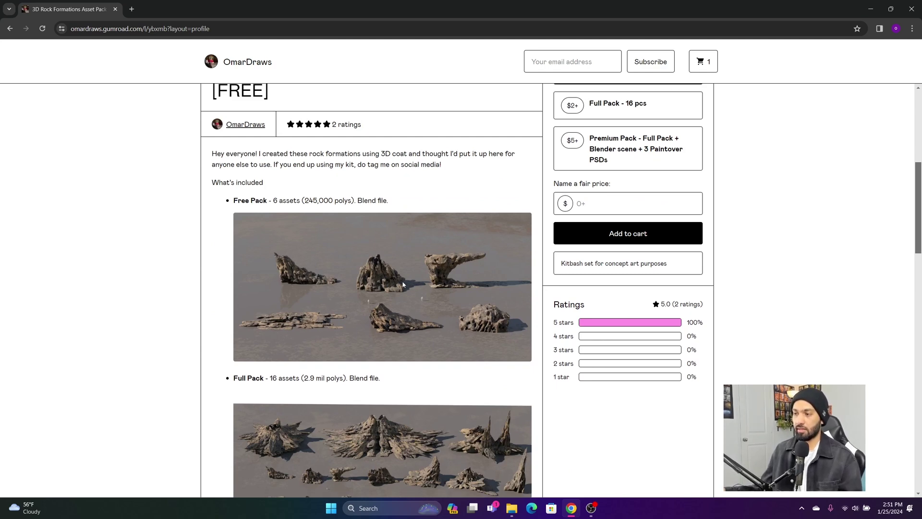
Examine the 3D Rock Formations Asset Pack page, covering the Free, Full and Premium Pack contents, the art showcase and the pricing options.
{"action": "scroll", "coordinate": [403, 284], "scroll_direction": "down", "scroll_amount": 4}
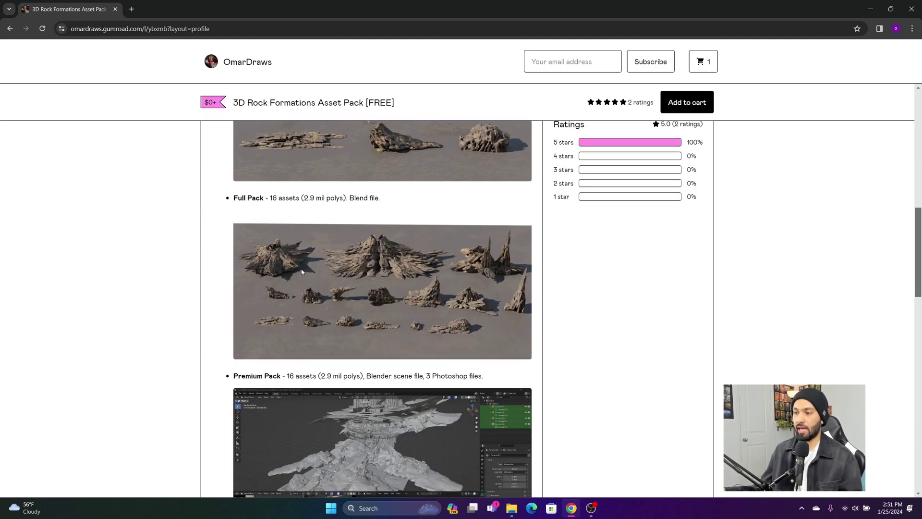
{"action": "scroll", "coordinate": [394, 305], "scroll_direction": "down", "scroll_amount": 4}
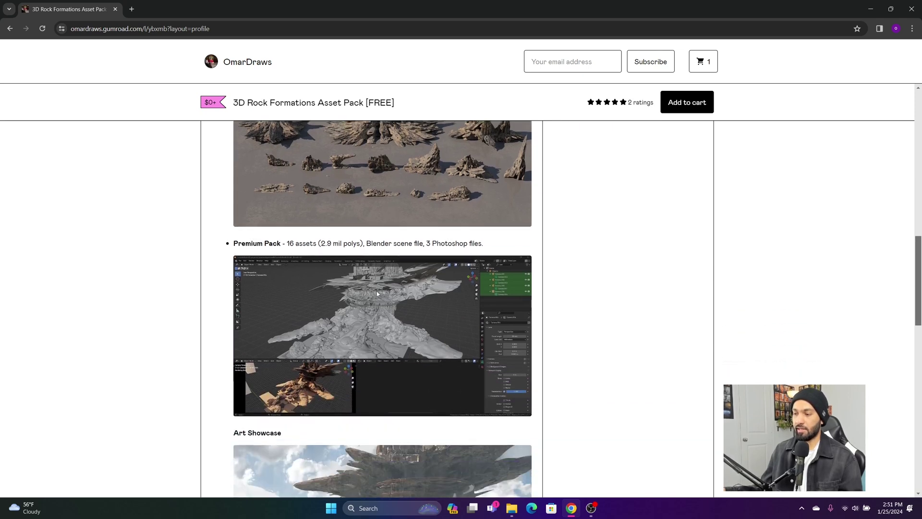
{"action": "scroll", "coordinate": [405, 303], "scroll_direction": "down", "scroll_amount": 4}
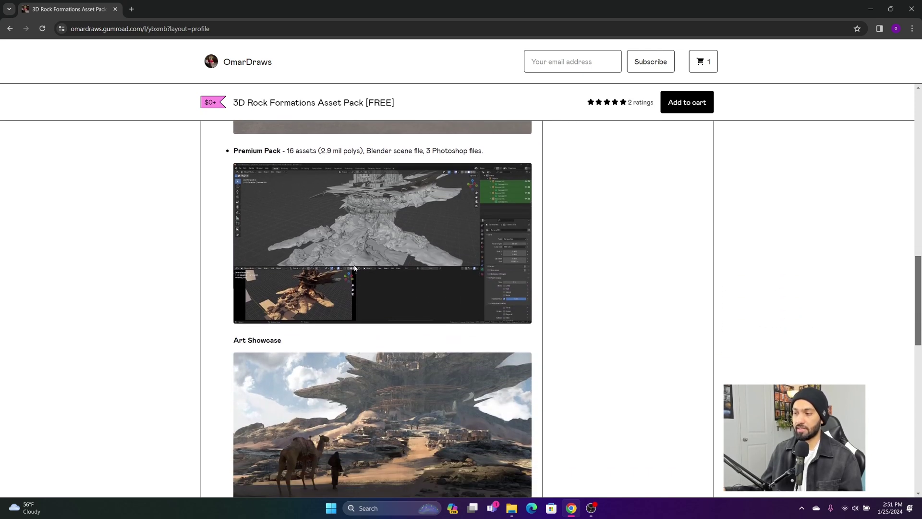
{"action": "scroll", "coordinate": [413, 298], "scroll_direction": "down", "scroll_amount": 8}
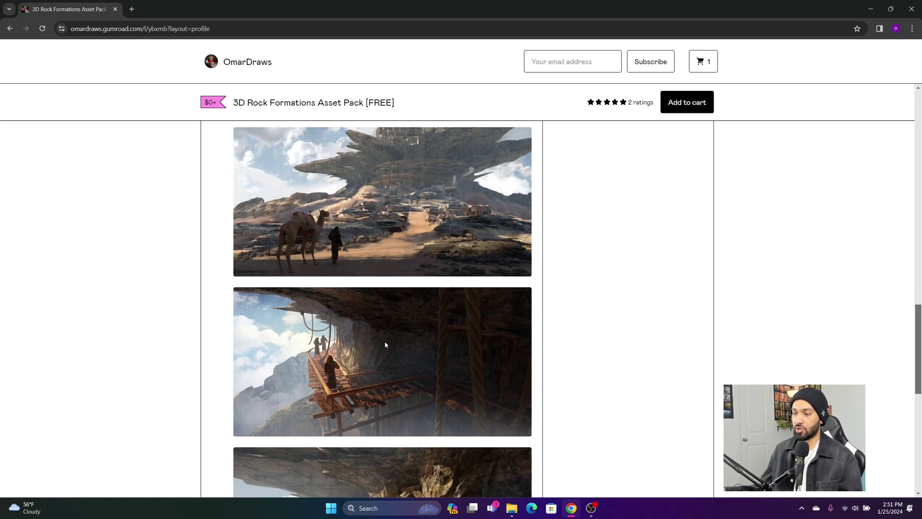
{"action": "scroll", "coordinate": [533, 319], "scroll_direction": "up", "scroll_amount": 20}
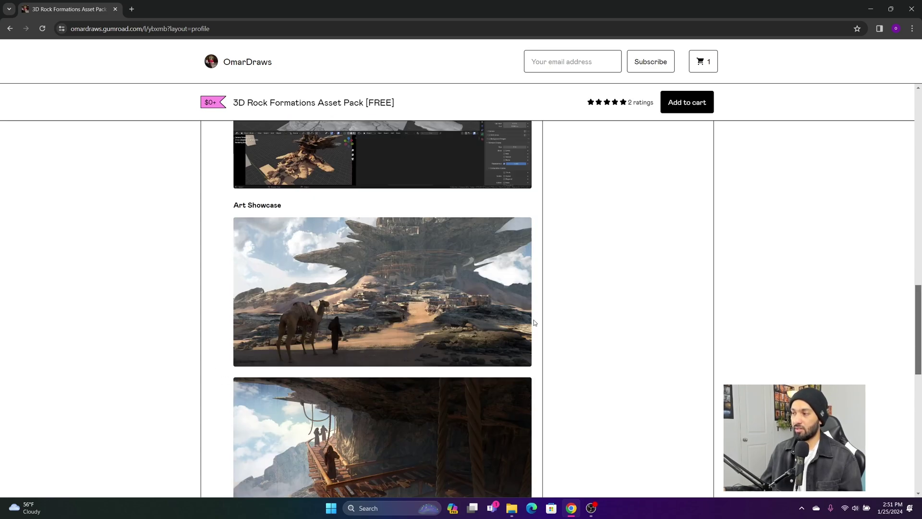
{"action": "scroll", "coordinate": [538, 330], "scroll_direction": "up", "scroll_amount": 4}
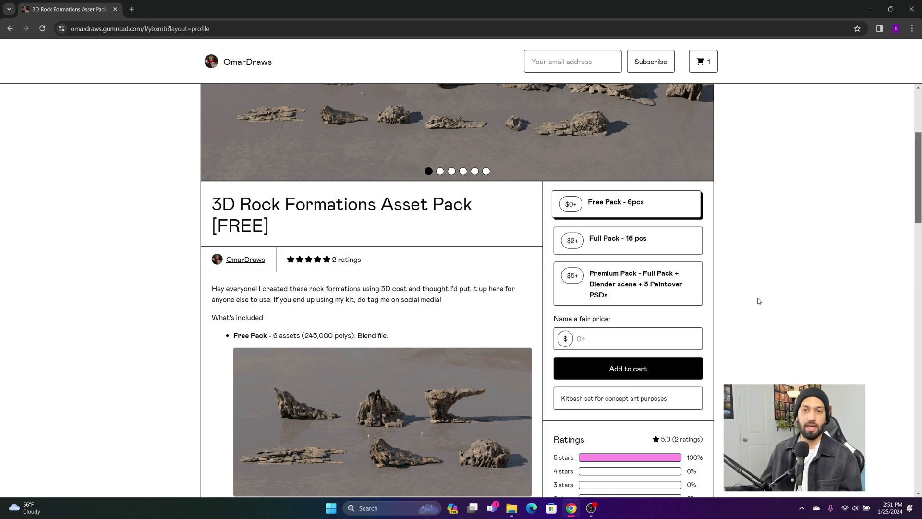
{"action": "scroll", "coordinate": [760, 290], "scroll_direction": "up", "scroll_amount": 2}
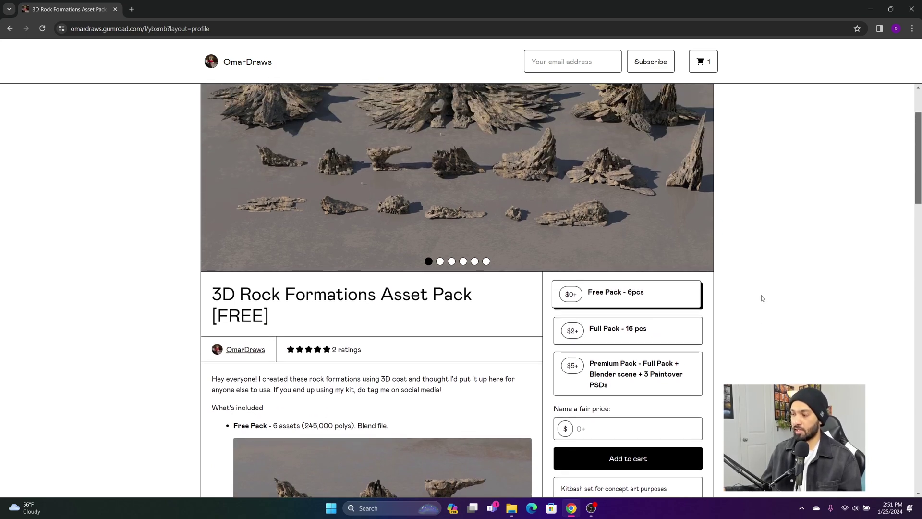
{"action": "scroll", "coordinate": [680, 331], "scroll_direction": "down", "scroll_amount": 3}
{"action": "scroll", "coordinate": [498, 374], "scroll_direction": "down", "scroll_amount": 3}
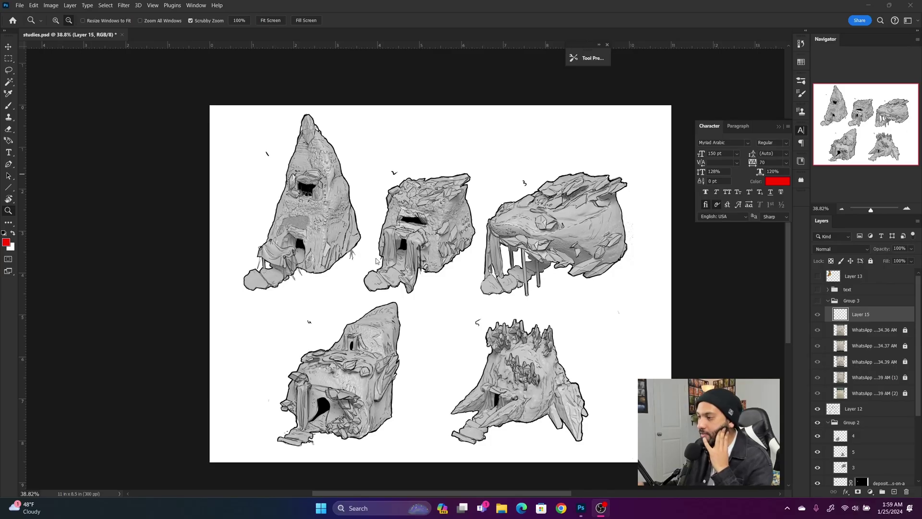
Switch to studies.psd in Photoshop, examine the numbered rock building sketches and briefly check the handwritten notes in Group 3.
{"action": "left_click_drag", "start_coordinate": [296, 172], "coordinate": [330, 192]}
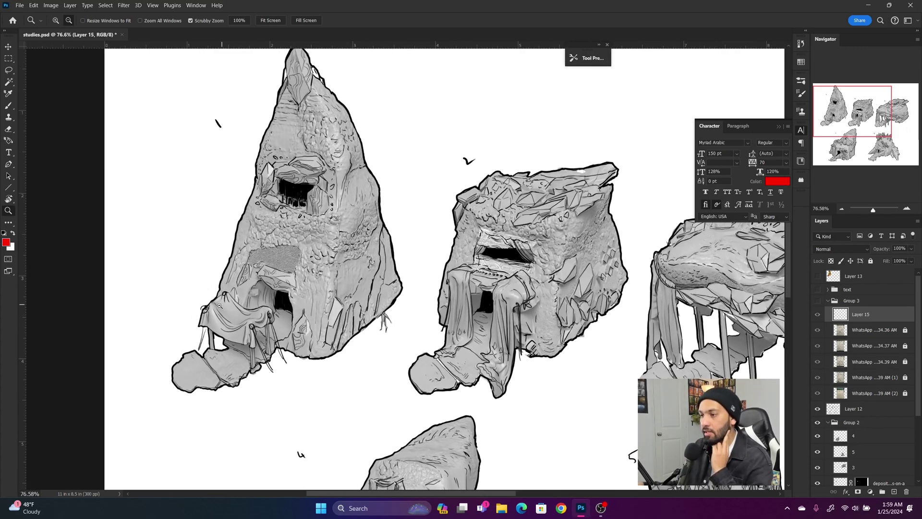
{"action": "mouse_move", "coordinate": [382, 287]}
{"action": "left_mouse_down"}
{"action": "mouse_move", "coordinate": [362, 286]}
{"action": "mouse_move", "coordinate": [340, 242]}
{"action": "mouse_move", "coordinate": [319, 236]}
{"action": "left_mouse_up"}
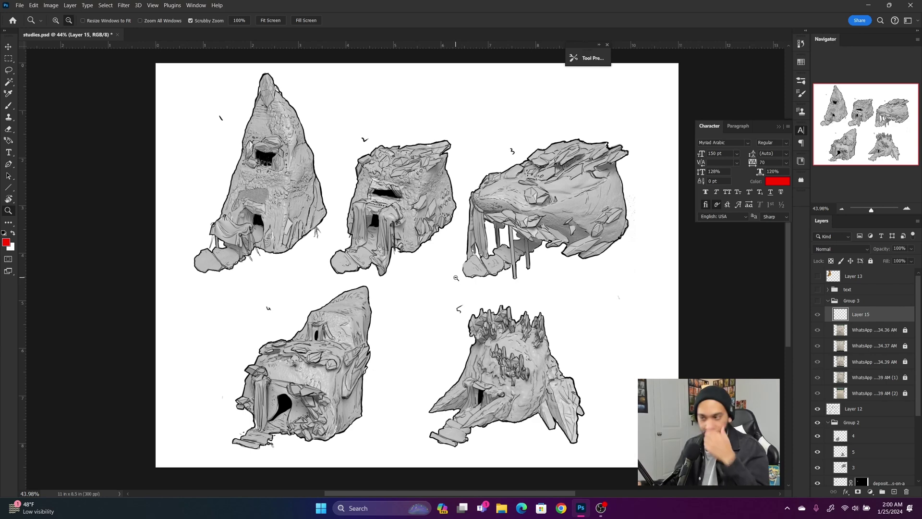
{"action": "left_click", "coordinate": [816, 301]}
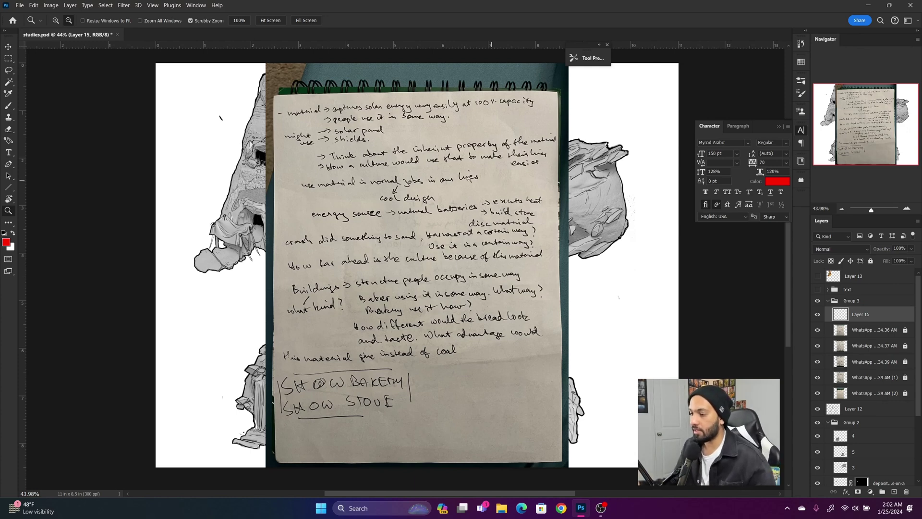
{"action": "left_click", "coordinate": [817, 301]}
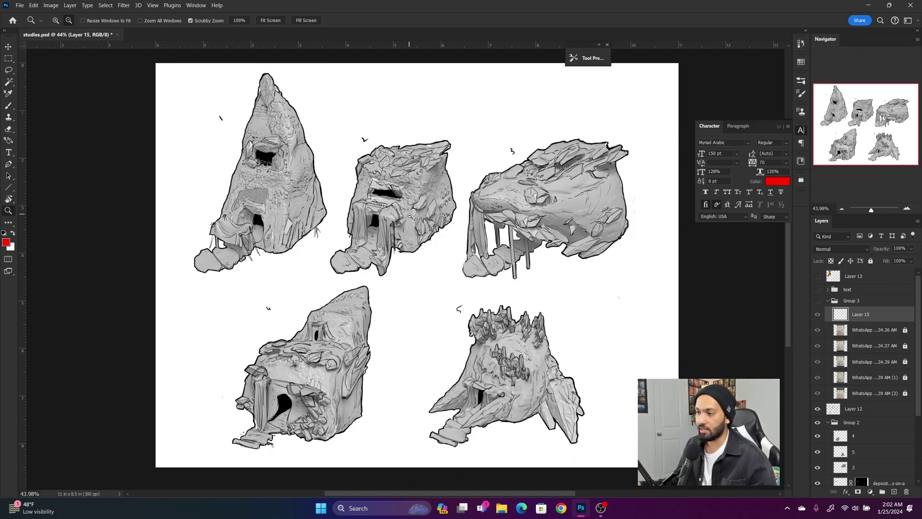
Show Group 3 so the handwritten notes page covers the rock building sketches.
{"action": "mouse_move", "coordinate": [297, 202]}
{"action": "left_mouse_down"}
{"action": "mouse_move", "coordinate": [346, 202]}
{"action": "mouse_move", "coordinate": [299, 206]}
{"action": "left_mouse_up"}
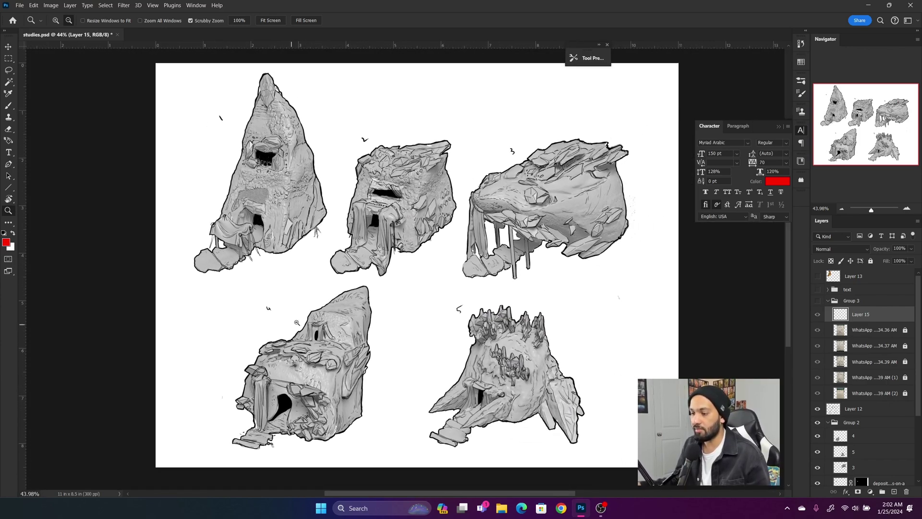
{"action": "left_click_drag", "start_coordinate": [479, 349], "coordinate": [473, 350]}
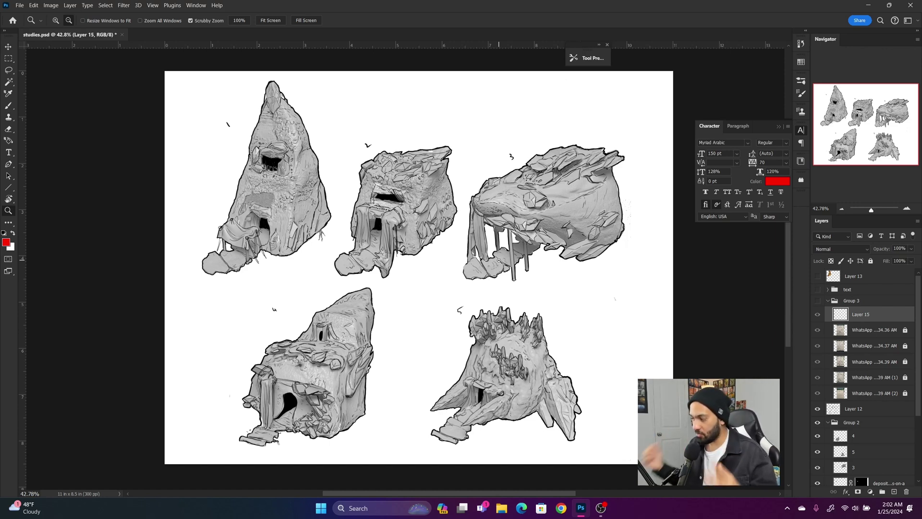
{"action": "left_click", "coordinate": [817, 301]}
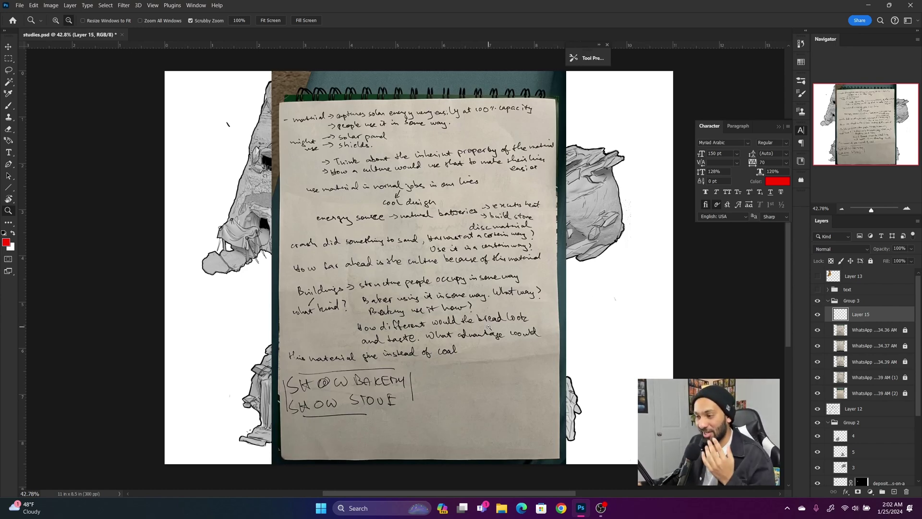
{"action": "left_click_drag", "start_coordinate": [481, 350], "coordinate": [473, 351]}
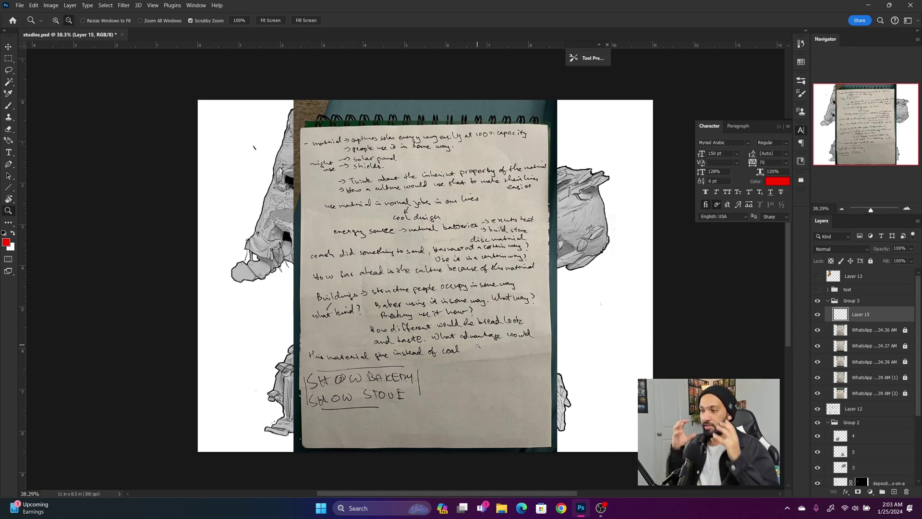
Hide the WhatsApp ...34.36 AM notes page in Group 3 and examine the bread-making notes and sketches beneath it.
{"action": "left_click", "coordinate": [817, 330]}
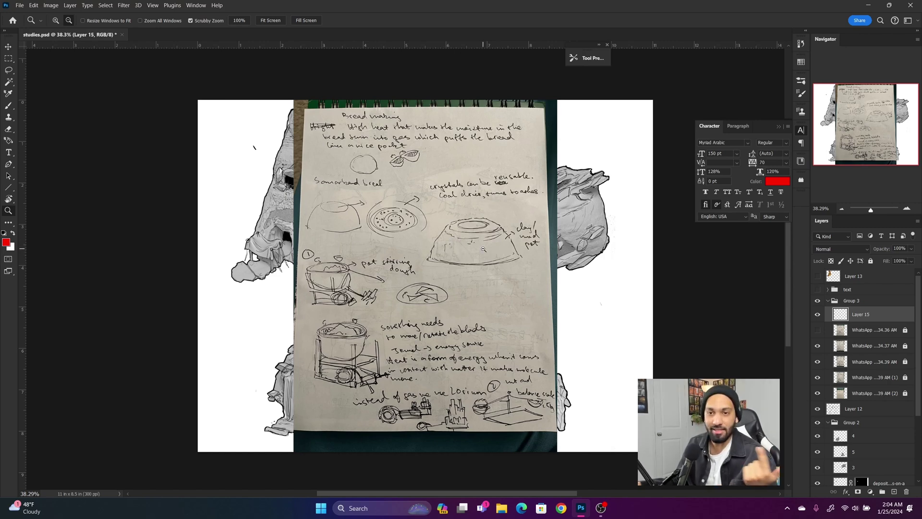
{"action": "left_click_drag", "start_coordinate": [477, 258], "coordinate": [515, 253]}
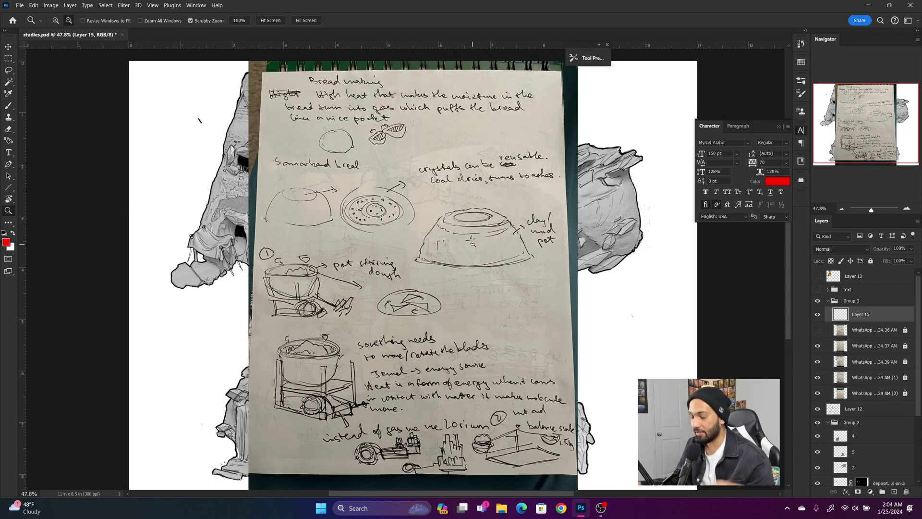
{"action": "left_click_drag", "start_coordinate": [454, 200], "coordinate": [420, 212]}
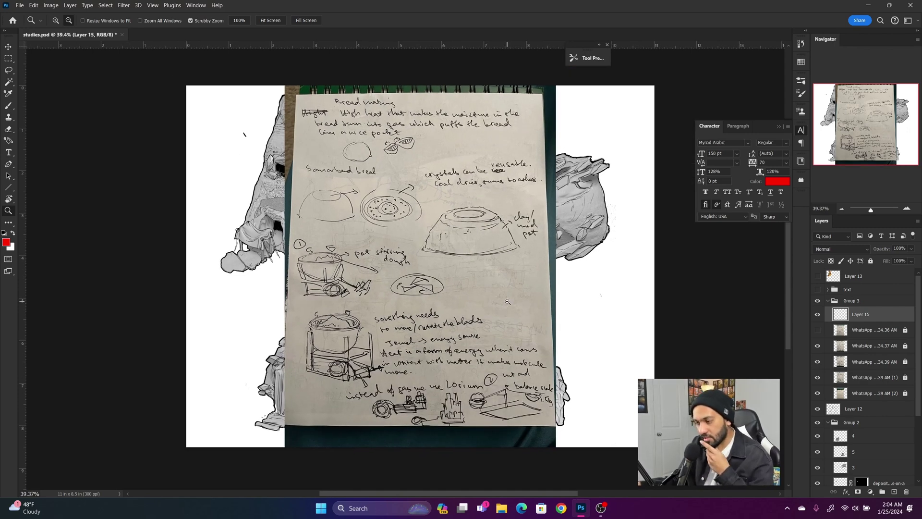
{"action": "left_click_drag", "start_coordinate": [483, 304], "coordinate": [478, 306]}
{"action": "left_click_drag", "start_coordinate": [365, 361], "coordinate": [373, 310]}
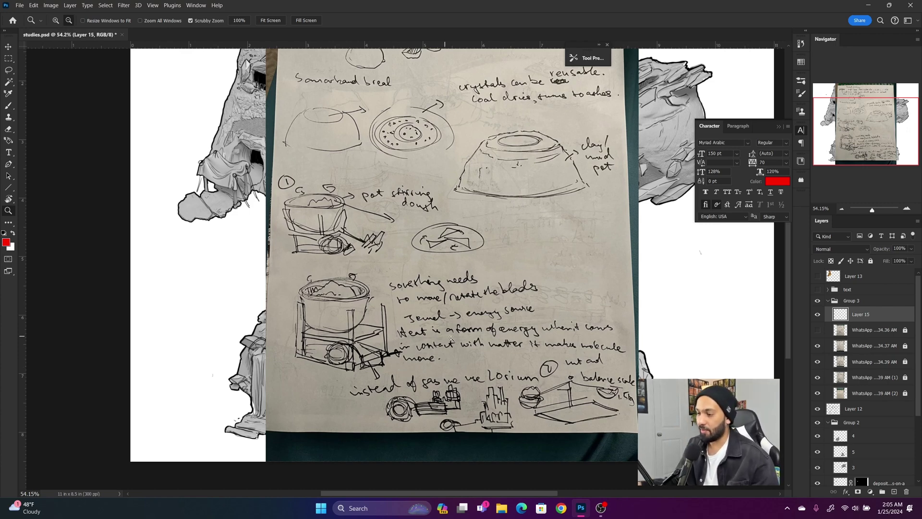
{"action": "scroll", "coordinate": [399, 368], "scroll_direction": "down", "scroll_amount": 4, "text": "alt"}
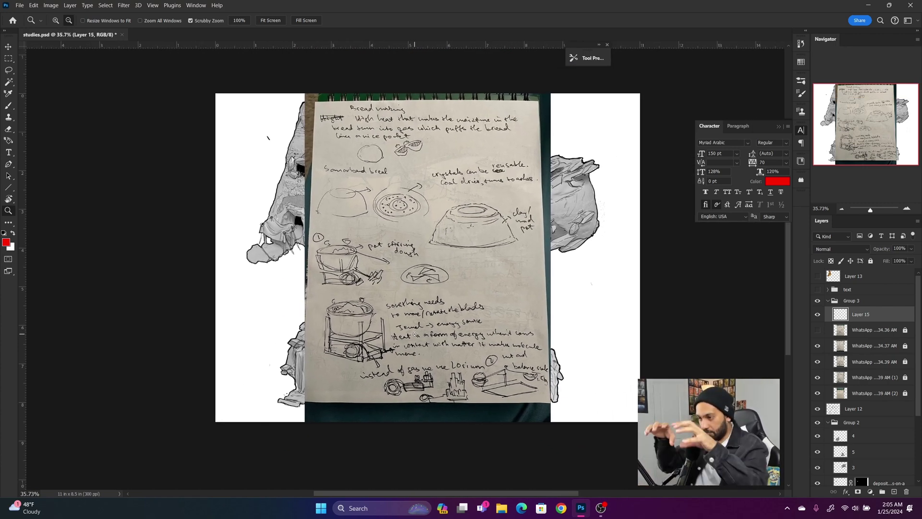
{"action": "scroll", "coordinate": [501, 284], "scroll_direction": "up", "scroll_amount": 8, "text": "alt"}
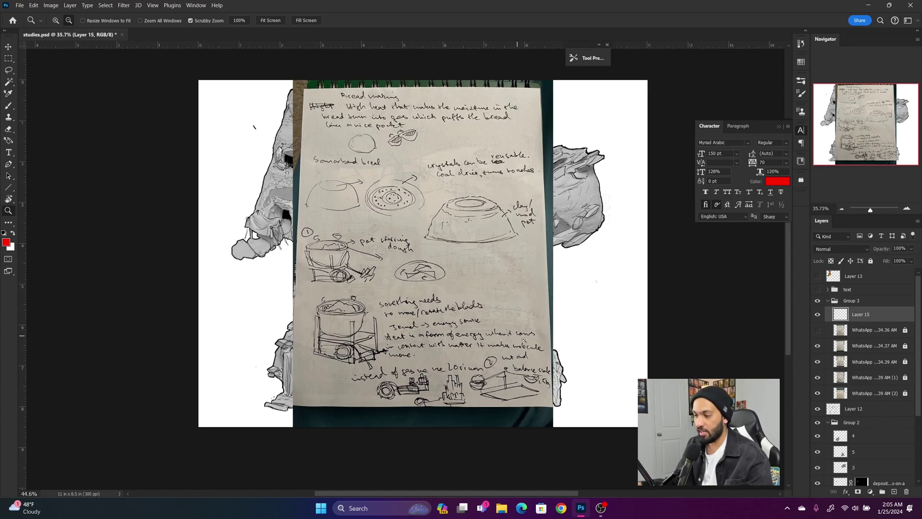
{"action": "scroll", "coordinate": [495, 354], "scroll_direction": "down", "scroll_amount": 4, "text": "alt"}
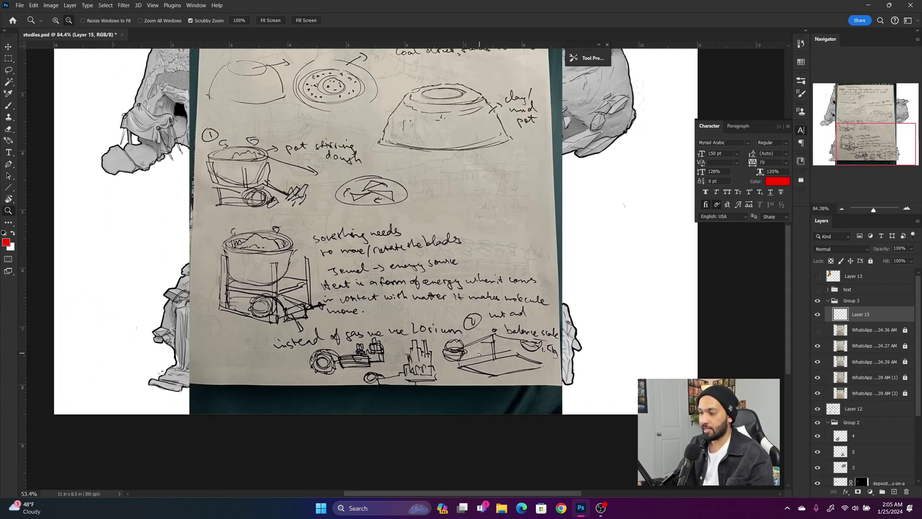
{"action": "scroll", "coordinate": [469, 331], "scroll_direction": "up", "scroll_amount": 2}
{"action": "scroll", "coordinate": [468, 331], "scroll_direction": "down", "scroll_amount": 3, "text": "alt"}
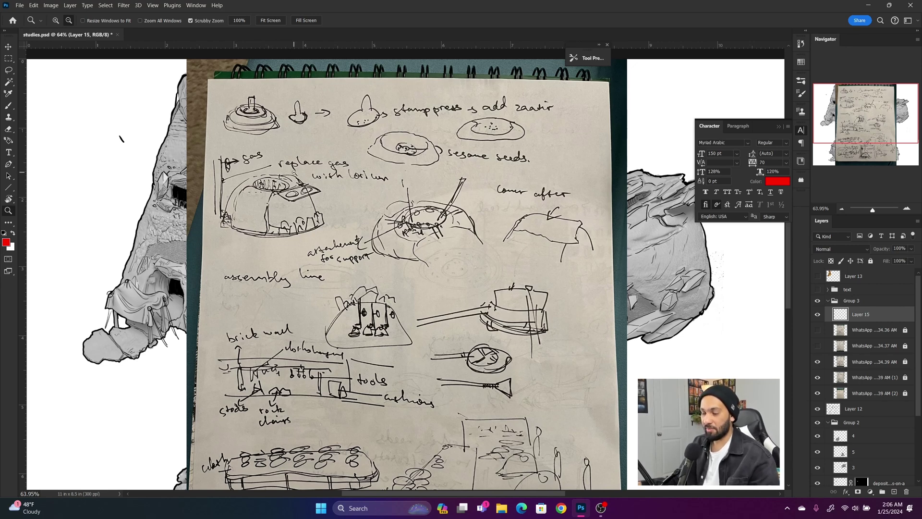
Examine the notes page with the bread stamp, oven, assembly line, tool and heat pipe sketches.
{"action": "left_click_drag", "start_coordinate": [620, 301], "coordinate": [471, 309]}
{"action": "left_click_drag", "start_coordinate": [471, 309], "coordinate": [460, 285]}
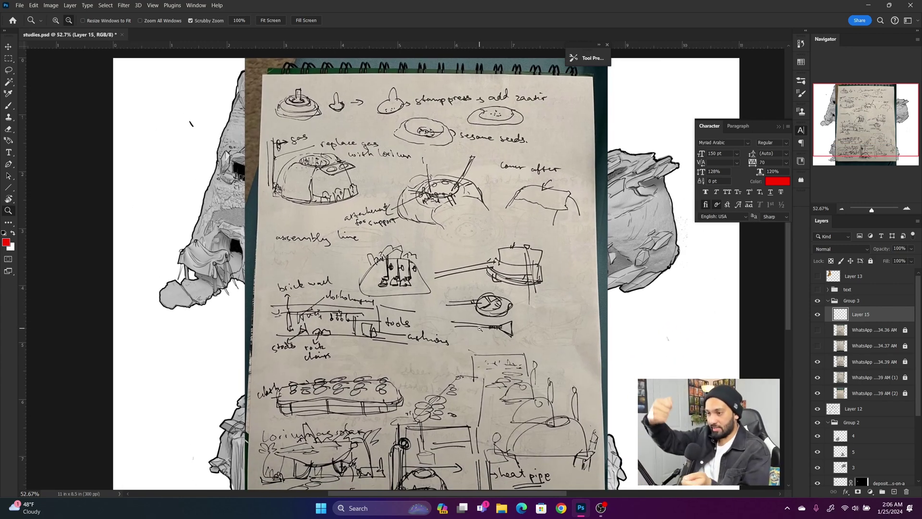
{"action": "mouse_move", "coordinate": [479, 328]}
{"action": "left_mouse_down"}
{"action": "mouse_move", "coordinate": [450, 269]}
{"action": "mouse_move", "coordinate": [463, 256]}
{"action": "left_mouse_up"}
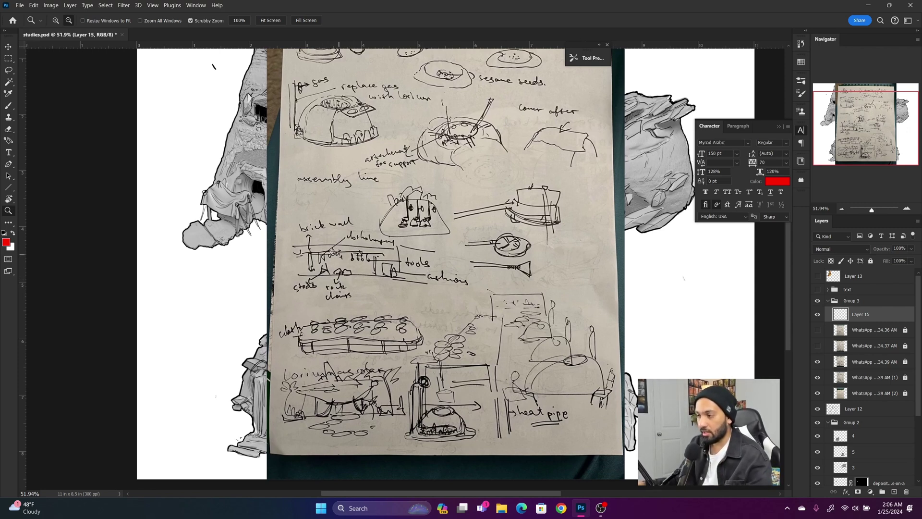
{"action": "left_click_drag", "start_coordinate": [325, 253], "coordinate": [355, 271]}
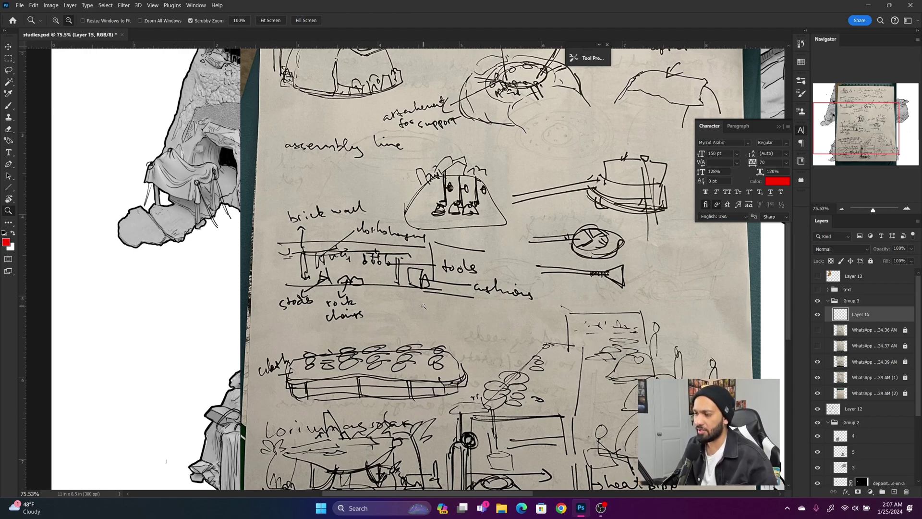
{"action": "left_click_drag", "start_coordinate": [464, 298], "coordinate": [450, 298]}
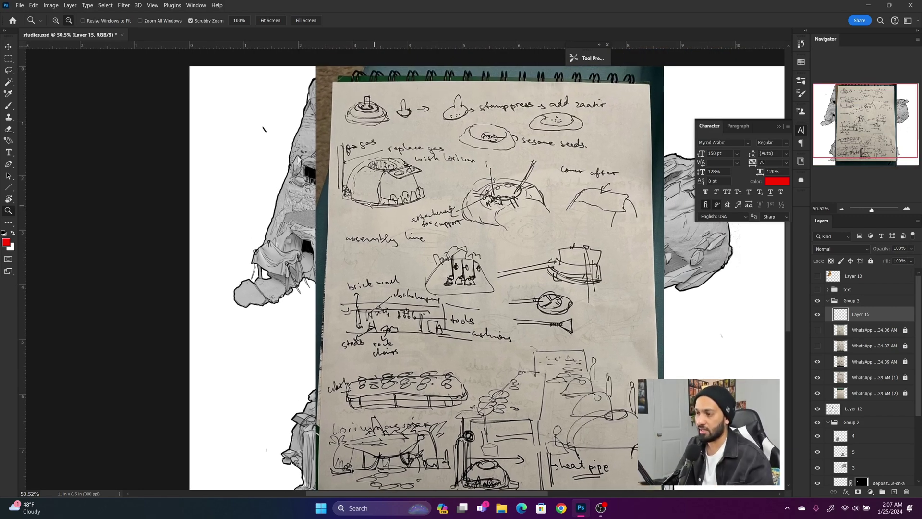
{"action": "scroll", "coordinate": [354, 162], "scroll_direction": "down", "scroll_amount": 1, "text": "alt"}
{"action": "left_click_drag", "start_coordinate": [481, 244], "coordinate": [476, 246]}
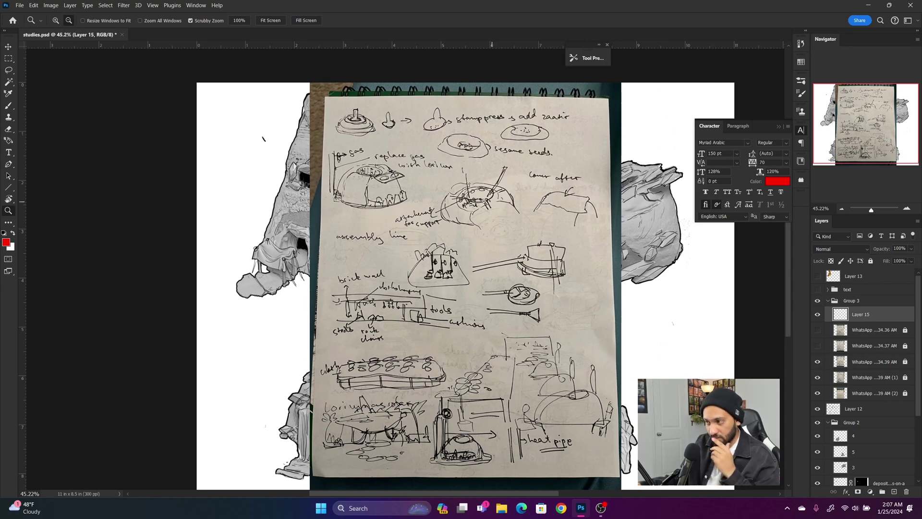
Brush a red downward arrow along the gas line and red loops and flames around the base of the oven sketch on Layer 15.
{"action": "scroll", "coordinate": [366, 219], "scroll_direction": "up", "scroll_amount": 2, "text": "alt"}
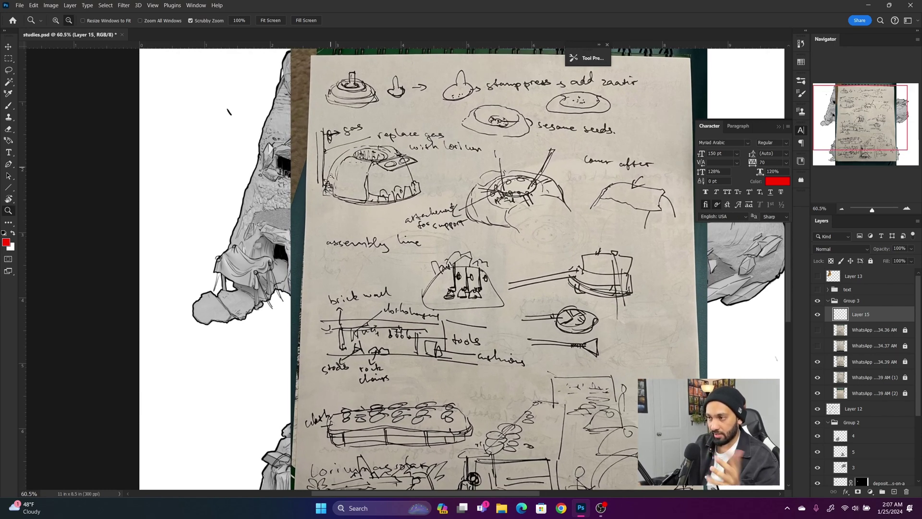
{"action": "key", "text": "b"}
{"action": "mouse_move", "coordinate": [320, 135]}
{"action": "left_mouse_down"}
{"action": "mouse_move", "coordinate": [321, 185]}
{"action": "mouse_move", "coordinate": [358, 199]}
{"action": "mouse_move", "coordinate": [398, 187]}
{"action": "mouse_move", "coordinate": [369, 189]}
{"action": "mouse_move", "coordinate": [377, 183]}
{"action": "left_mouse_up"}
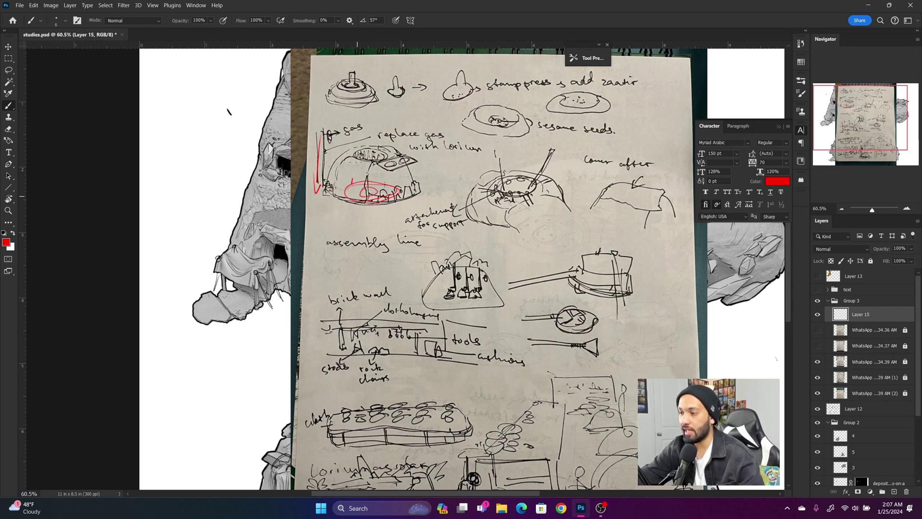
{"action": "mouse_move", "coordinate": [346, 197]}
{"action": "left_mouse_down"}
{"action": "mouse_move", "coordinate": [368, 177]}
{"action": "mouse_move", "coordinate": [406, 181]}
{"action": "left_mouse_up"}
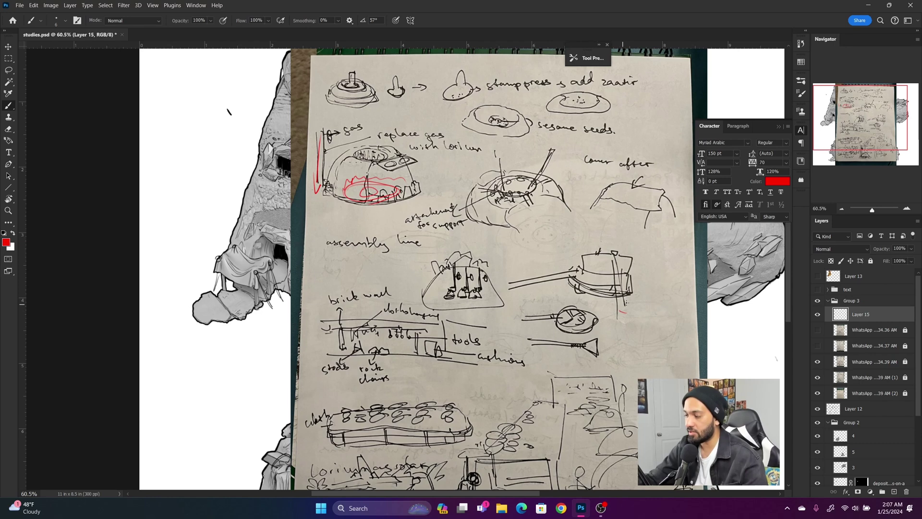
Sketch a round red oven shape with a zigzag-filled block above it and small figures inside its edge, on the blank canvas beside the notes.
{"action": "key", "text": "z"}
{"action": "left_click_drag", "start_coordinate": [635, 320], "coordinate": [621, 315]}
{"action": "mouse_move", "coordinate": [622, 315]}
{"action": "left_mouse_down"}
{"action": "mouse_move", "coordinate": [591, 298]}
{"action": "mouse_move", "coordinate": [570, 266]}
{"action": "left_mouse_up"}
{"action": "key", "text": "b"}
{"action": "mouse_move", "coordinate": [655, 335]}
{"action": "left_mouse_down"}
{"action": "mouse_move", "coordinate": [691, 342]}
{"action": "mouse_move", "coordinate": [657, 338]}
{"action": "left_mouse_up"}
{"action": "mouse_move", "coordinate": [668, 306]}
{"action": "left_mouse_down"}
{"action": "mouse_move", "coordinate": [701, 283]}
{"action": "mouse_move", "coordinate": [699, 303]}
{"action": "mouse_move", "coordinate": [692, 289]}
{"action": "mouse_move", "coordinate": [696, 331]}
{"action": "mouse_move", "coordinate": [676, 327]}
{"action": "mouse_move", "coordinate": [668, 348]}
{"action": "mouse_move", "coordinate": [652, 352]}
{"action": "mouse_move", "coordinate": [655, 344]}
{"action": "mouse_move", "coordinate": [695, 368]}
{"action": "left_mouse_up"}
{"action": "key", "text": "z"}
{"action": "key", "text": "b"}
{"action": "key", "text": "z"}
{"action": "key", "text": "b"}
{"action": "left_click_drag", "start_coordinate": [657, 324], "coordinate": [663, 315]}
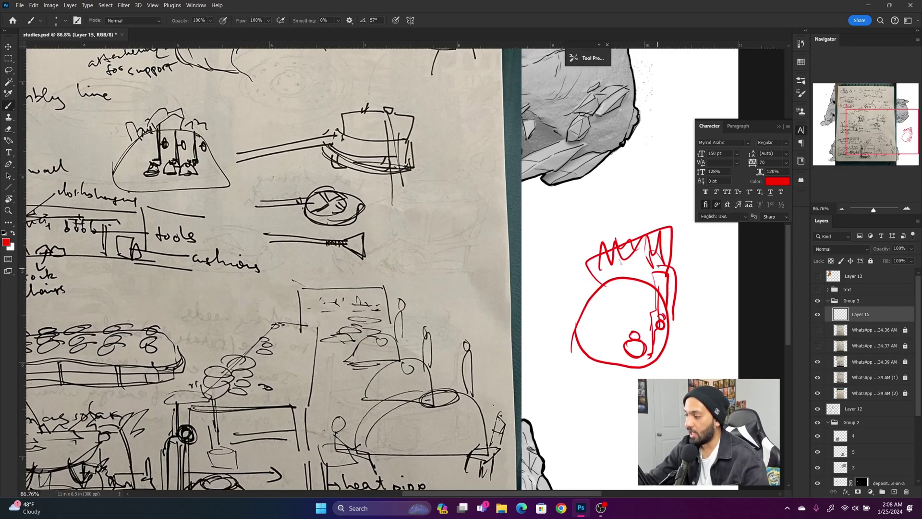
Reinforce the zigzag block and the vertical part along the side of the red oven sketch with extra brush strokes.
{"action": "left_click_drag", "start_coordinate": [677, 284], "coordinate": [678, 317]}
{"action": "mouse_move", "coordinate": [620, 264]}
{"action": "left_mouse_down"}
{"action": "mouse_move", "coordinate": [665, 256]}
{"action": "mouse_move", "coordinate": [663, 262]}
{"action": "left_mouse_up"}
{"action": "mouse_move", "coordinate": [669, 267]}
{"action": "left_mouse_down"}
{"action": "mouse_move", "coordinate": [671, 307]}
{"action": "mouse_move", "coordinate": [647, 355]}
{"action": "left_mouse_up"}
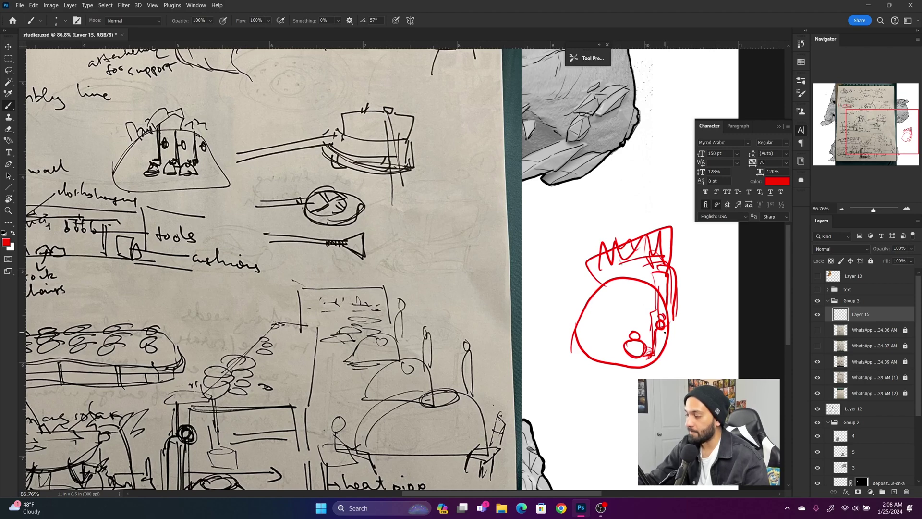
{"action": "mouse_move", "coordinate": [658, 318]}
{"action": "left_mouse_down"}
{"action": "mouse_move", "coordinate": [654, 326]}
{"action": "mouse_move", "coordinate": [584, 322]}
{"action": "left_mouse_up"}
{"action": "key", "text": "z"}
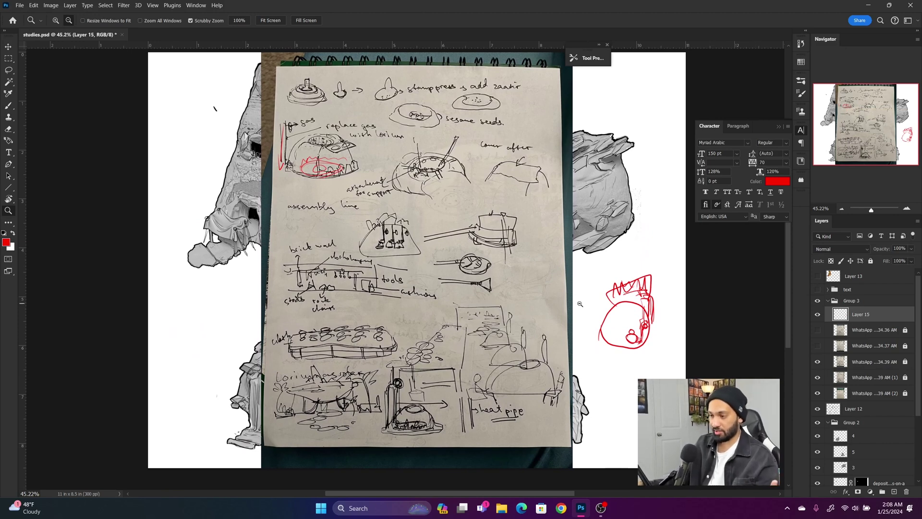
Hide the notes page with the oven and assembly line sketches and examine the heat pipe notes page underneath.
{"action": "left_click_drag", "start_coordinate": [427, 325], "coordinate": [443, 325]}
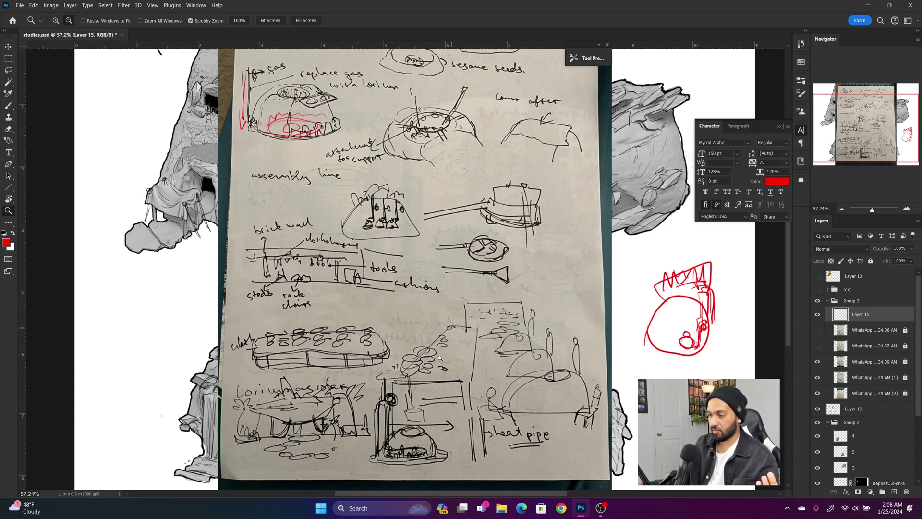
{"action": "scroll", "coordinate": [434, 371], "scroll_direction": "down", "scroll_amount": 2, "text": "alt"}
{"action": "left_click", "coordinate": [817, 362]}
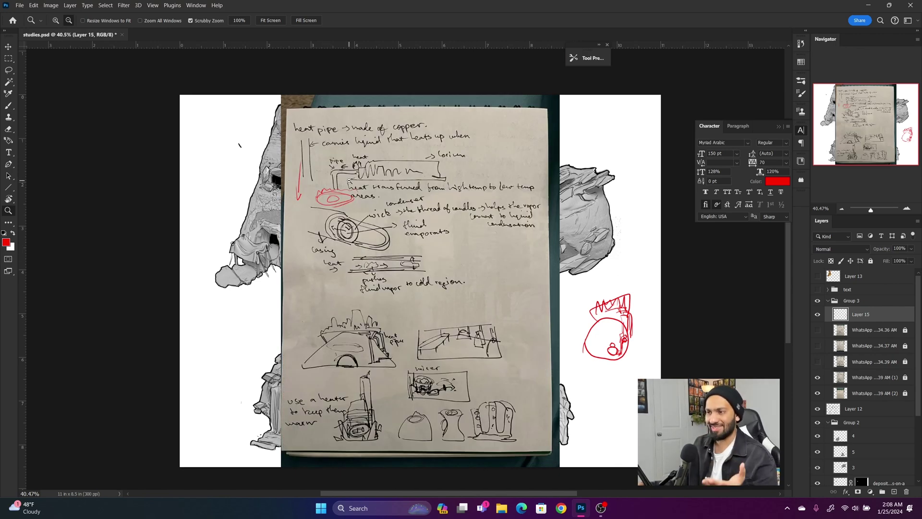
{"action": "mouse_move", "coordinate": [362, 239]}
{"action": "left_mouse_down"}
{"action": "mouse_move", "coordinate": [384, 239]}
{"action": "mouse_move", "coordinate": [360, 237]}
{"action": "left_mouse_up"}
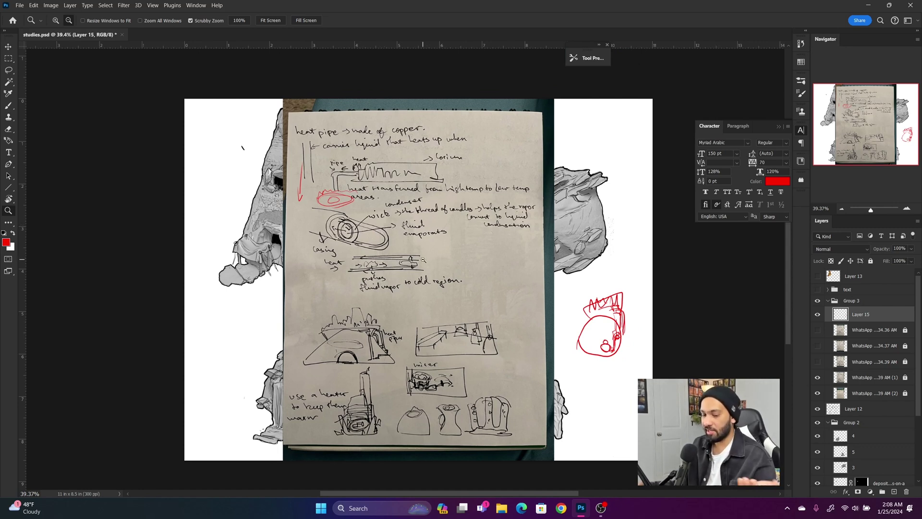
{"action": "mouse_move", "coordinate": [400, 244]}
{"action": "left_mouse_down"}
{"action": "mouse_move", "coordinate": [418, 249]}
{"action": "mouse_move", "coordinate": [366, 243]}
{"action": "left_mouse_up"}
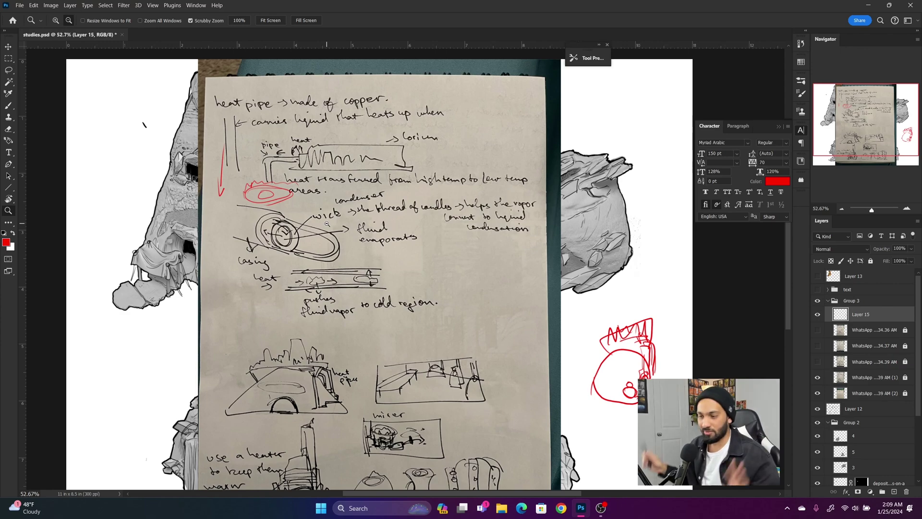
{"action": "left_click_drag", "start_coordinate": [395, 255], "coordinate": [298, 223]}
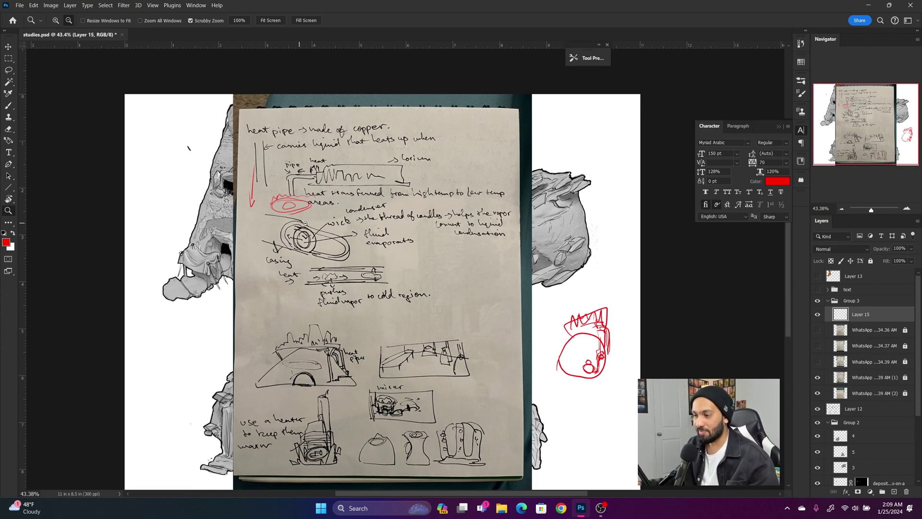
Brush a red heat pipe path with an arrow on the building sketch, and a red circle filled with small marks beside the notes.
{"action": "mouse_move", "coordinate": [407, 338]}
{"action": "left_mouse_down"}
{"action": "mouse_move", "coordinate": [445, 335]}
{"action": "mouse_move", "coordinate": [379, 332]}
{"action": "mouse_move", "coordinate": [401, 262]}
{"action": "mouse_move", "coordinate": [384, 268]}
{"action": "mouse_move", "coordinate": [385, 251]}
{"action": "mouse_move", "coordinate": [394, 306]}
{"action": "mouse_move", "coordinate": [342, 327]}
{"action": "mouse_move", "coordinate": [352, 332]}
{"action": "mouse_move", "coordinate": [356, 318]}
{"action": "mouse_move", "coordinate": [346, 330]}
{"action": "mouse_move", "coordinate": [271, 356]}
{"action": "left_mouse_up"}
{"action": "key", "text": "b"}
{"action": "mouse_move", "coordinate": [457, 229]}
{"action": "left_mouse_down"}
{"action": "mouse_move", "coordinate": [468, 269]}
{"action": "mouse_move", "coordinate": [459, 229]}
{"action": "left_mouse_up"}
{"action": "left_click", "coordinate": [444, 259]}
{"action": "mouse_move", "coordinate": [454, 254]}
{"action": "left_mouse_down"}
{"action": "mouse_move", "coordinate": [464, 244]}
{"action": "mouse_move", "coordinate": [466, 253]}
{"action": "left_mouse_up"}
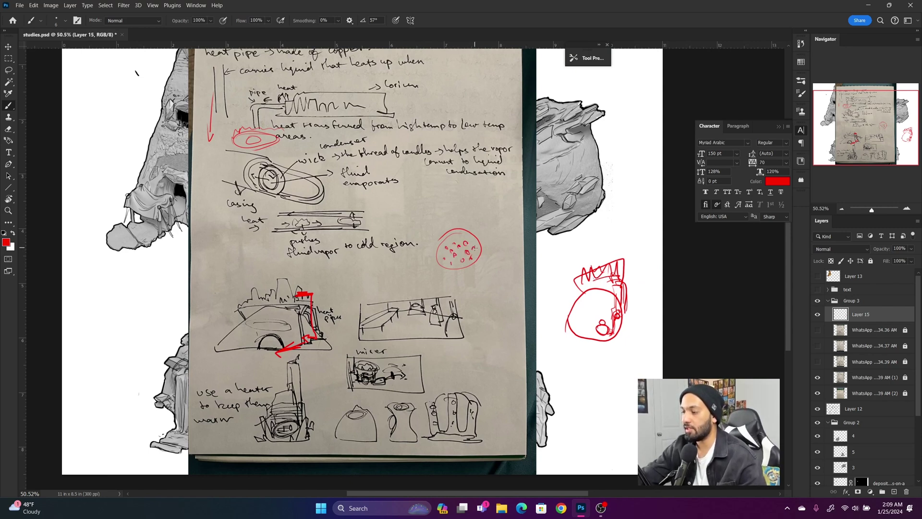
Handwrite red heat jewel and Lorium labels beside the dotted circle, and add an inner ring around its small marks.
{"action": "mouse_move", "coordinate": [472, 219]}
{"action": "left_mouse_down"}
{"action": "mouse_move", "coordinate": [522, 199]}
{"action": "mouse_move", "coordinate": [542, 205]}
{"action": "left_mouse_up"}
{"action": "mouse_move", "coordinate": [494, 229]}
{"action": "left_mouse_down"}
{"action": "mouse_move", "coordinate": [512, 240]}
{"action": "mouse_move", "coordinate": [555, 220]}
{"action": "left_mouse_up"}
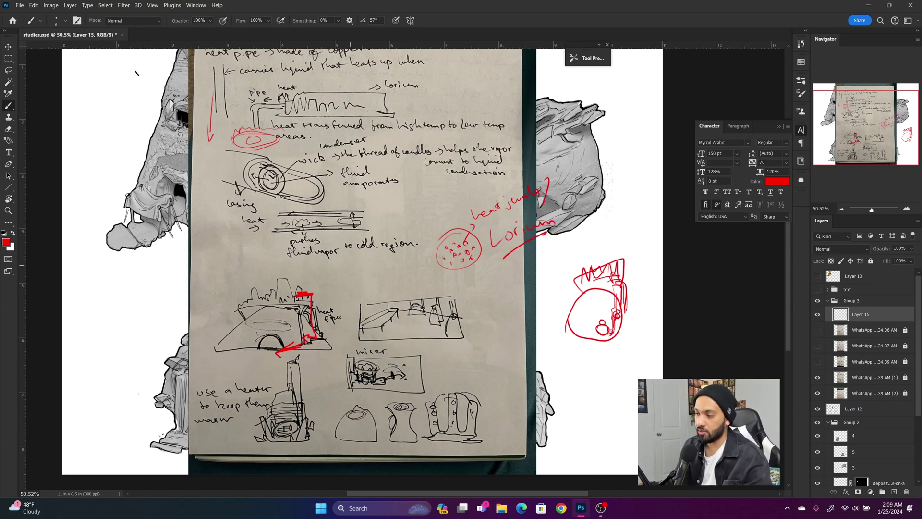
{"action": "mouse_move", "coordinate": [447, 246]}
{"action": "left_mouse_down"}
{"action": "mouse_move", "coordinate": [463, 250]}
{"action": "mouse_move", "coordinate": [449, 257]}
{"action": "mouse_move", "coordinate": [467, 260]}
{"action": "left_mouse_up"}
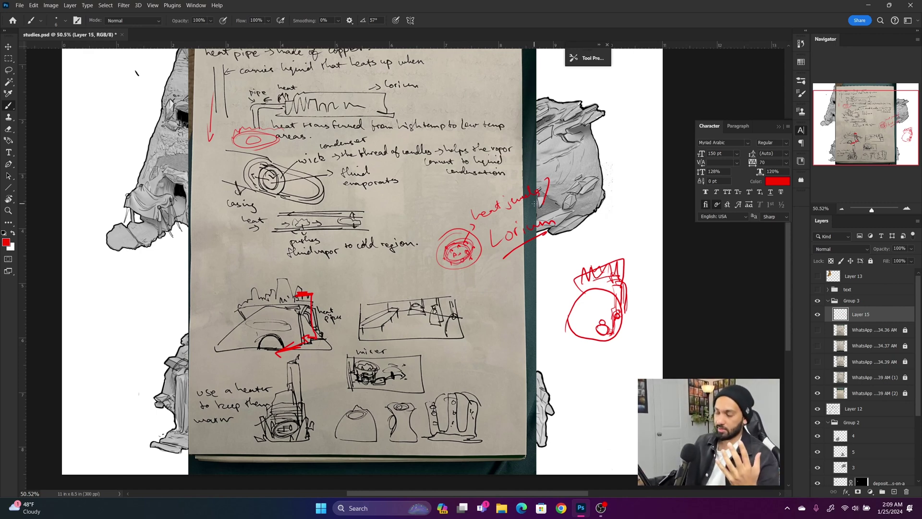
Hide the heat pipe page to show the Assets list, and clear all red annotations from Layer 15.
{"action": "key", "text": "z"}
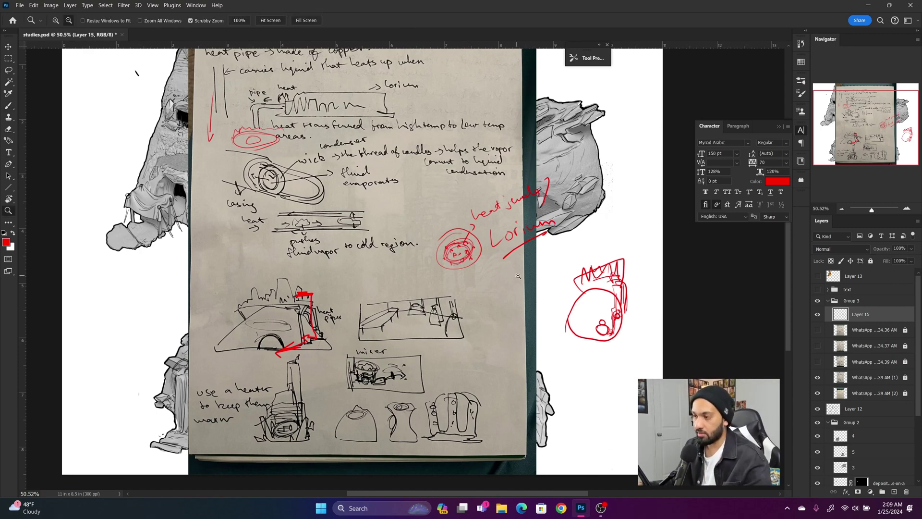
{"action": "left_click_drag", "start_coordinate": [469, 300], "coordinate": [455, 290]}
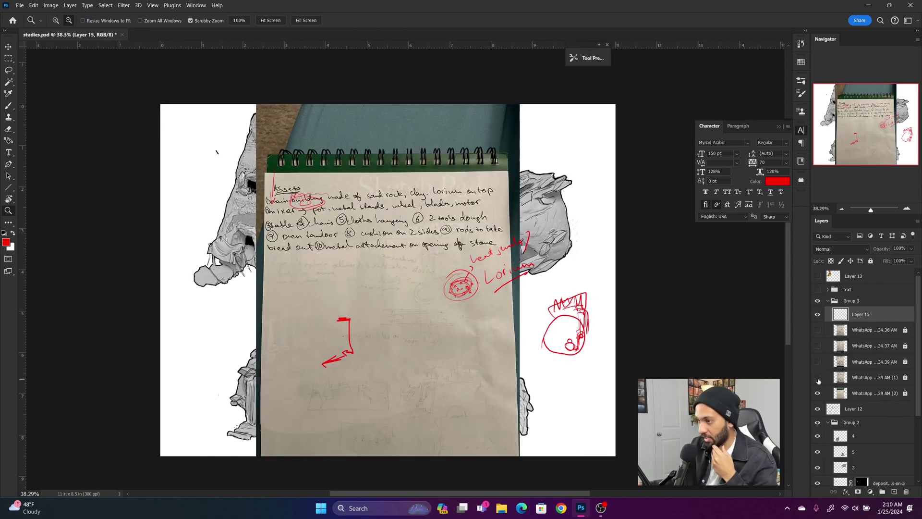
{"action": "left_click_drag", "start_coordinate": [325, 253], "coordinate": [329, 256]}
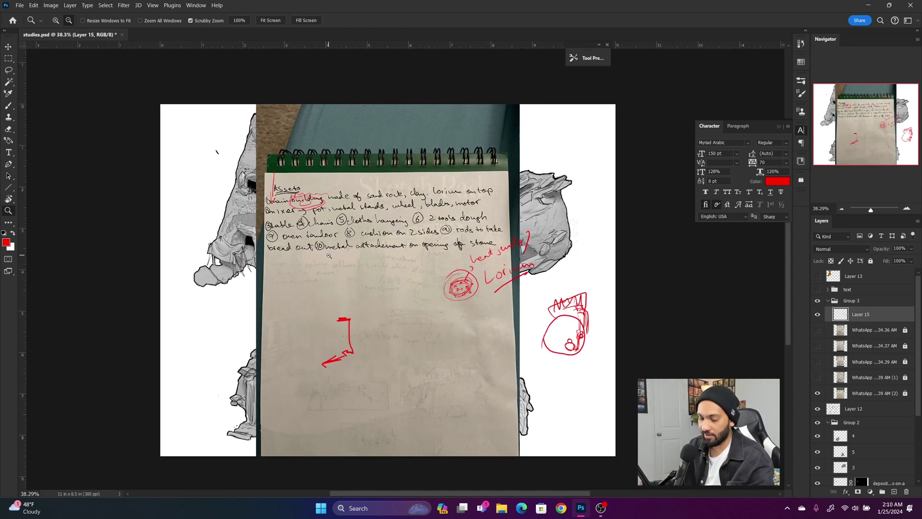
{"action": "key", "text": "ctrl+a"}
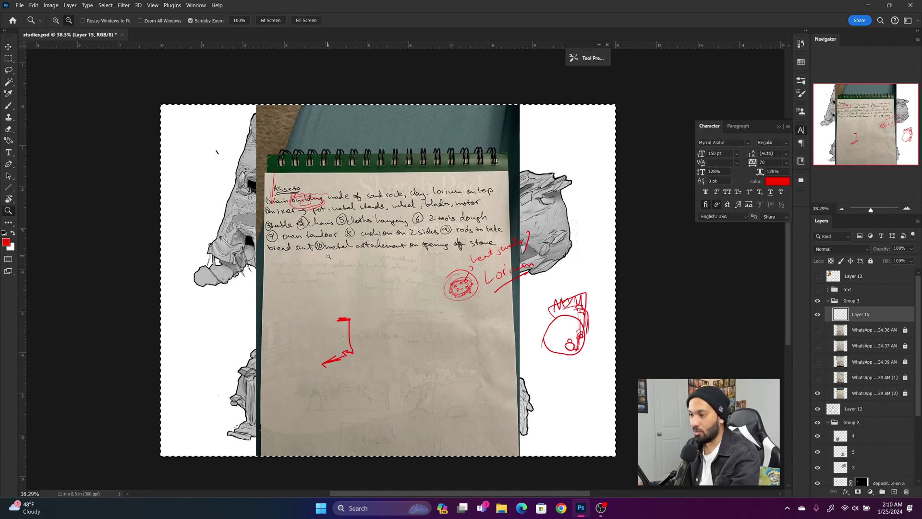
{"action": "key", "text": "Delete"}
{"action": "key", "text": "ctrl+d"}
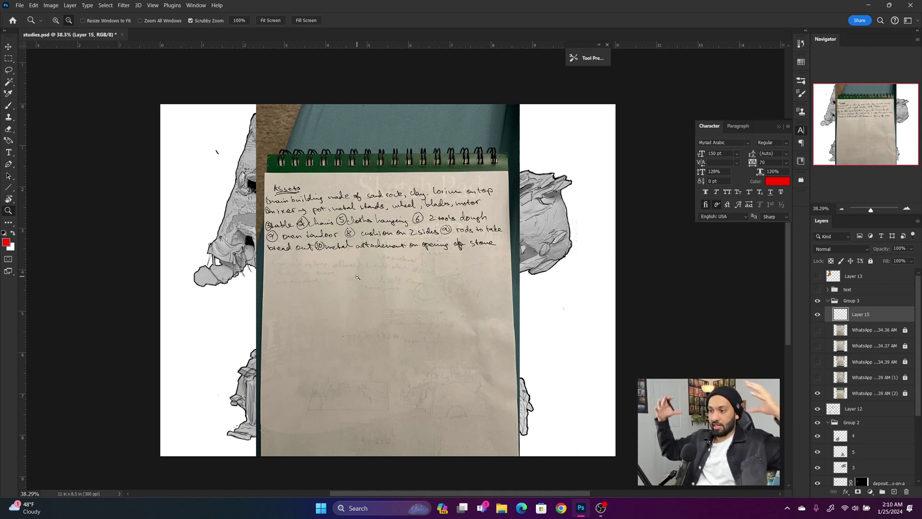
Hide the Assets list page to reveal the rock building concepts, and circle building 3 in red on Layer 15.
{"action": "left_click_drag", "start_coordinate": [338, 196], "coordinate": [351, 205]}
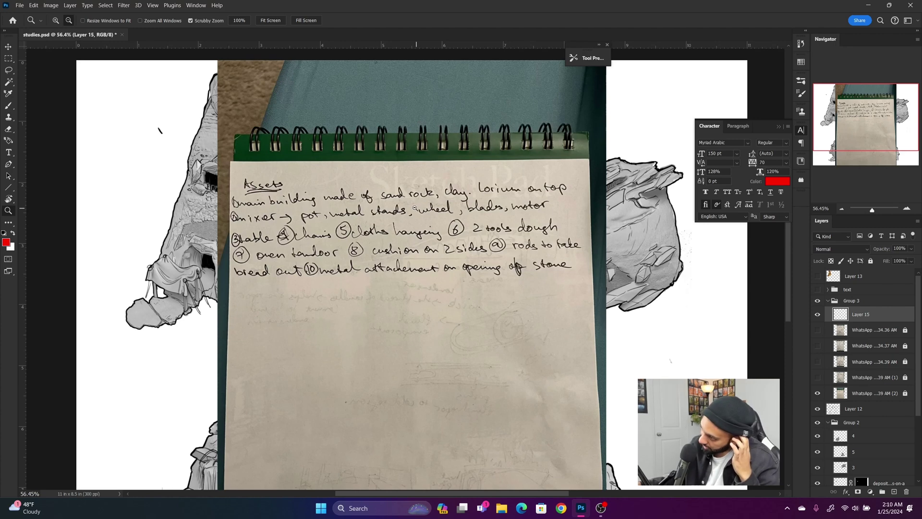
{"action": "left_click_drag", "start_coordinate": [427, 209], "coordinate": [425, 208]}
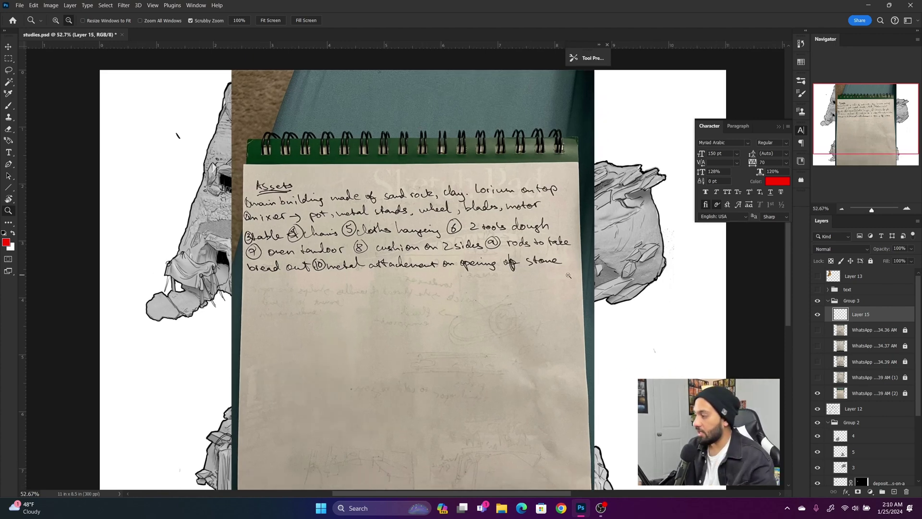
{"action": "scroll", "coordinate": [568, 275], "scroll_direction": "down", "scroll_amount": 1}
{"action": "left_click", "coordinate": [818, 300]}
{"action": "key", "text": "b"}
{"action": "left_click_drag", "start_coordinate": [577, 187], "coordinate": [593, 195]}
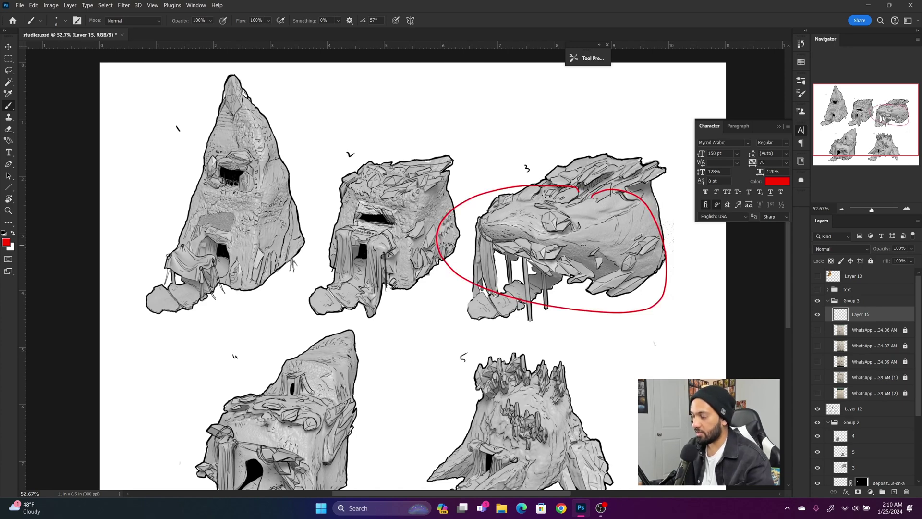
Brush a red outline around the crystal clusters on the top and front of building 5.
{"action": "key", "text": "z"}
{"action": "mouse_move", "coordinate": [580, 235]}
{"action": "left_mouse_down"}
{"action": "mouse_move", "coordinate": [552, 255]}
{"action": "mouse_move", "coordinate": [568, 247]}
{"action": "left_mouse_up"}
{"action": "mouse_move", "coordinate": [539, 354]}
{"action": "left_mouse_down"}
{"action": "mouse_move", "coordinate": [495, 302]}
{"action": "mouse_move", "coordinate": [491, 319]}
{"action": "mouse_move", "coordinate": [480, 318]}
{"action": "mouse_move", "coordinate": [492, 319]}
{"action": "left_mouse_up"}
{"action": "key", "text": "b"}
{"action": "mouse_move", "coordinate": [429, 311]}
{"action": "left_mouse_down"}
{"action": "mouse_move", "coordinate": [439, 385]}
{"action": "mouse_move", "coordinate": [519, 396]}
{"action": "mouse_move", "coordinate": [553, 342]}
{"action": "mouse_move", "coordinate": [441, 296]}
{"action": "left_mouse_up"}
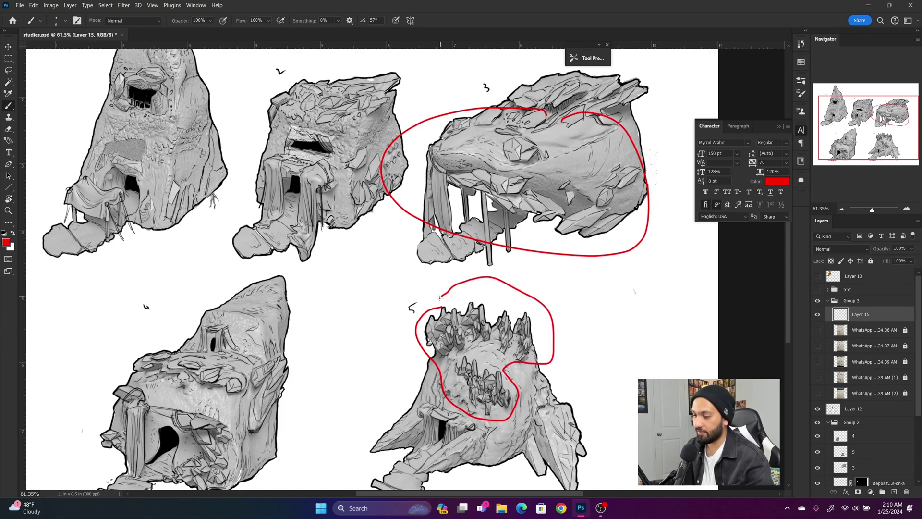
Hide Layer 15 and look through the handwritten material questions page and the bread making page with the dough mixer sketches.
{"action": "key", "text": "z"}
{"action": "left_click_drag", "start_coordinate": [497, 311], "coordinate": [454, 321]}
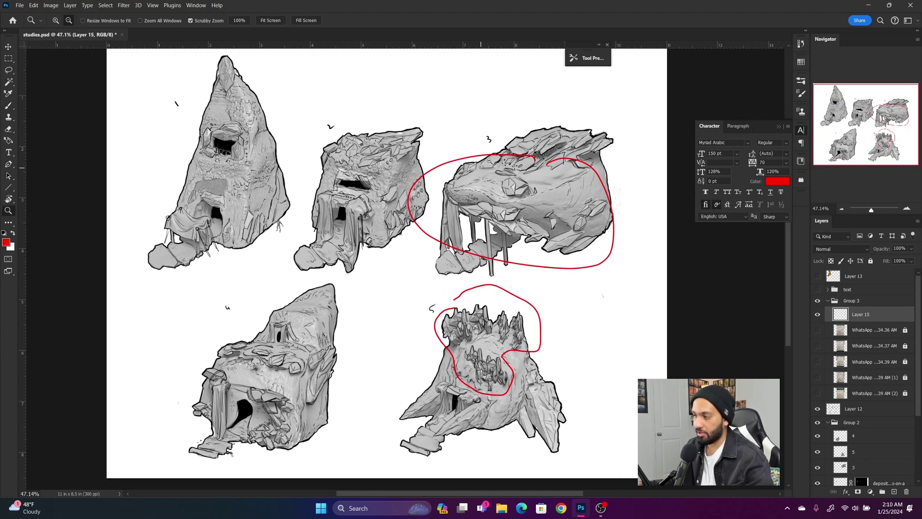
{"action": "left_click_drag", "start_coordinate": [570, 255], "coordinate": [560, 256]}
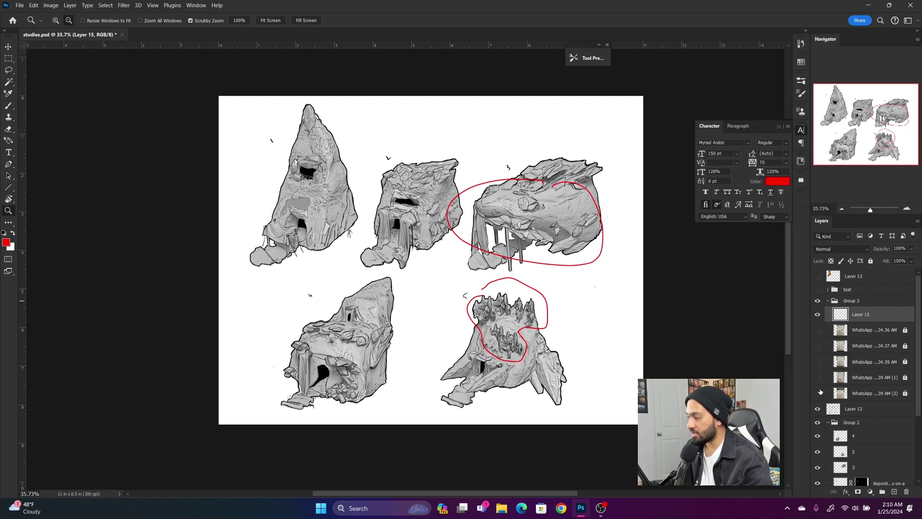
{"action": "left_click", "coordinate": [818, 393]}
{"action": "left_click", "coordinate": [817, 315]}
{"action": "left_click", "coordinate": [818, 330]}
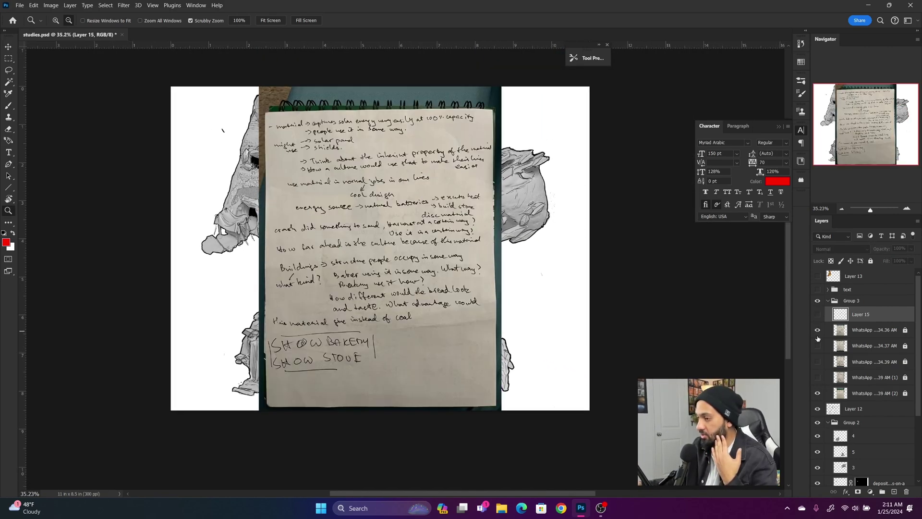
{"action": "left_click", "coordinate": [817, 329]}
{"action": "left_click_drag", "start_coordinate": [249, 240], "coordinate": [272, 239]}
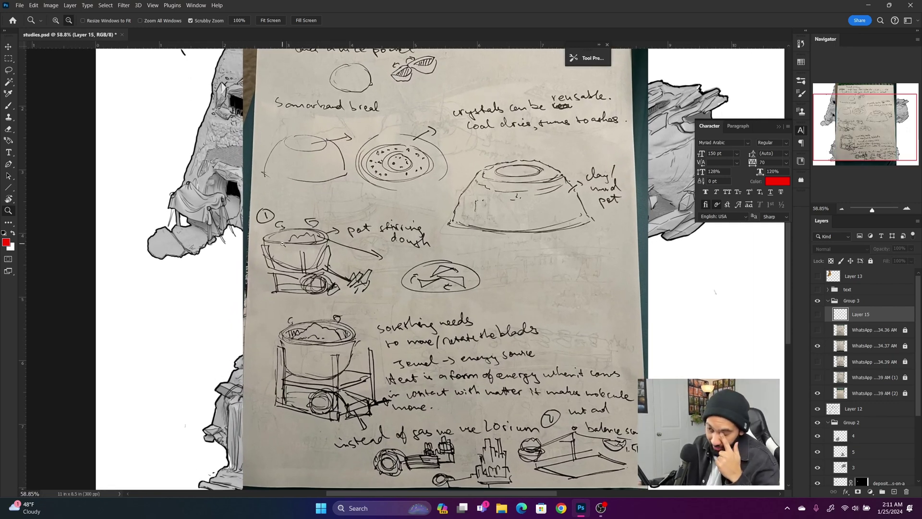
{"action": "left_click_drag", "start_coordinate": [360, 270], "coordinate": [342, 270]}
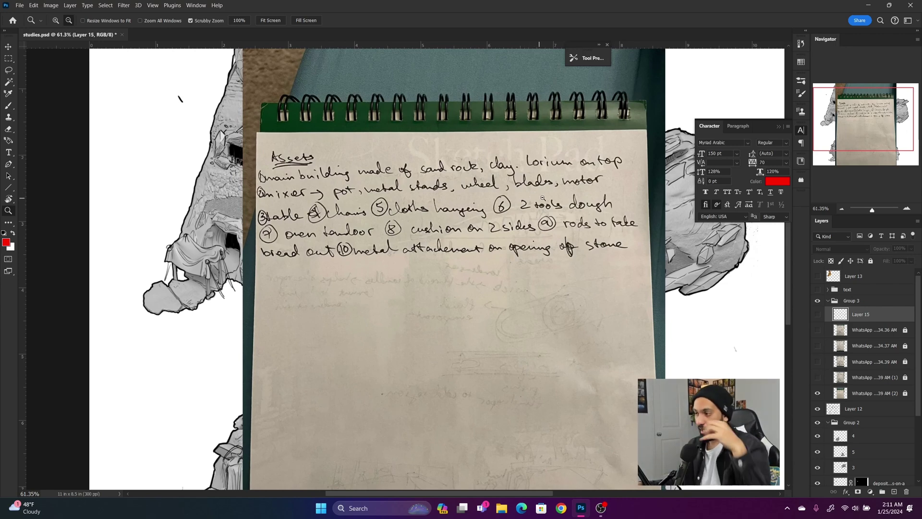
Examine the Assets list page covering the main building, mixer, furniture, oven tandoor and tools.
{"action": "scroll", "coordinate": [533, 196], "scroll_direction": "down", "scroll_amount": 4, "text": "alt"}
{"action": "left_click_drag", "start_coordinate": [531, 197], "coordinate": [333, 214]}
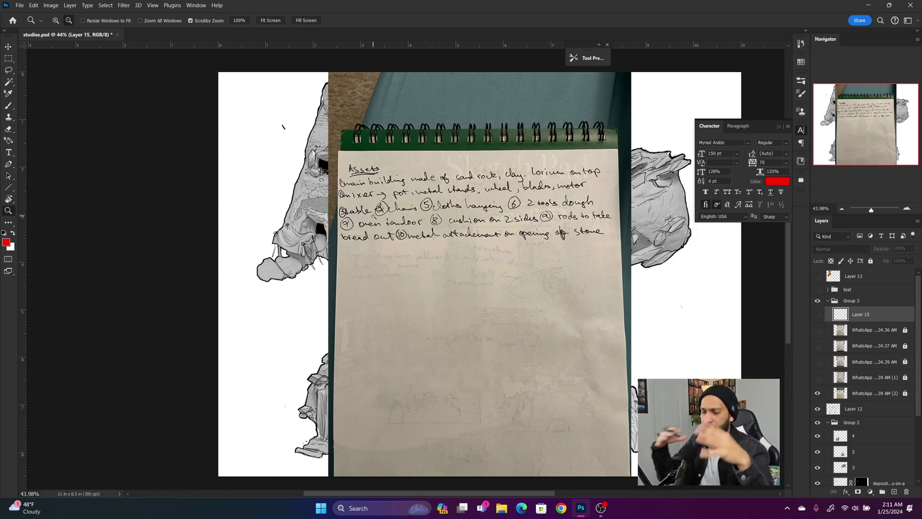
{"action": "left_click_drag", "start_coordinate": [431, 216], "coordinate": [532, 205]}
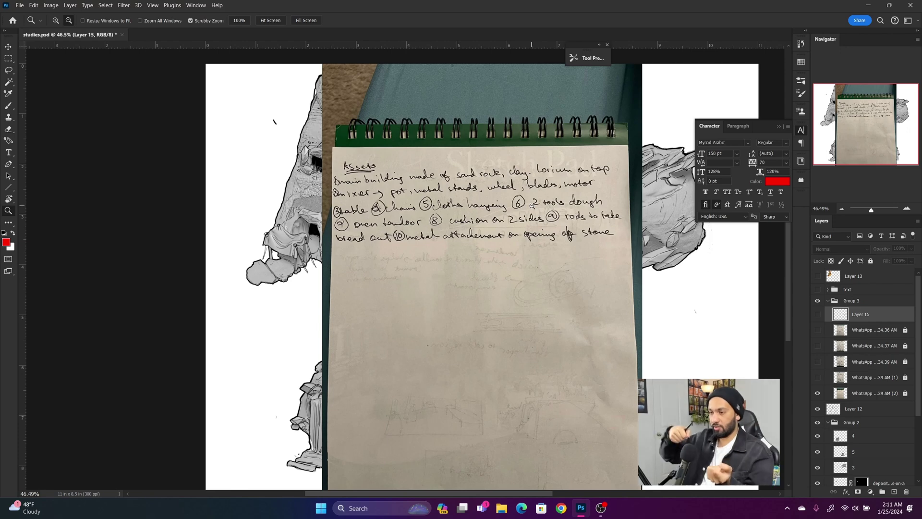
{"action": "mouse_move", "coordinate": [473, 249]}
{"action": "left_mouse_down"}
{"action": "mouse_move", "coordinate": [486, 250]}
{"action": "mouse_move", "coordinate": [471, 252]}
{"action": "left_mouse_up"}
{"action": "mouse_move", "coordinate": [384, 240]}
{"action": "left_mouse_down"}
{"action": "mouse_move", "coordinate": [398, 242]}
{"action": "mouse_move", "coordinate": [389, 244]}
{"action": "left_mouse_up"}
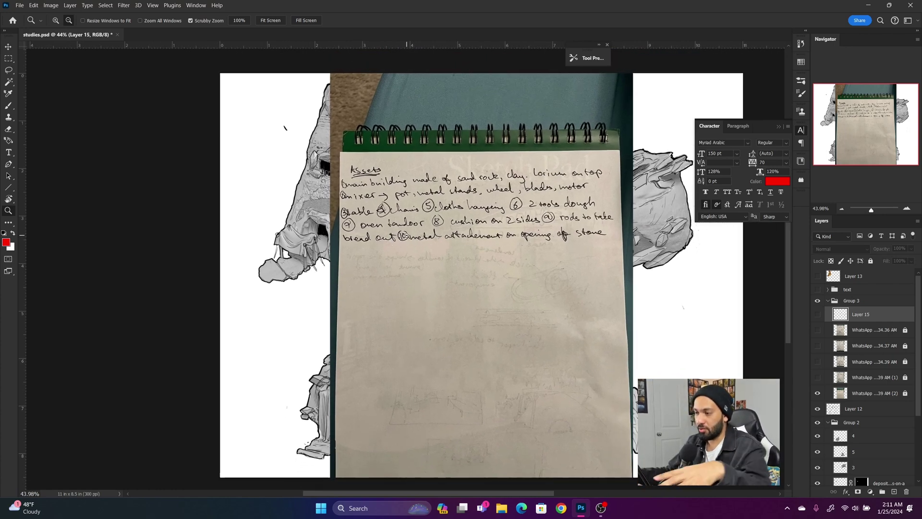
{"action": "left_click_drag", "start_coordinate": [444, 254], "coordinate": [450, 255]}
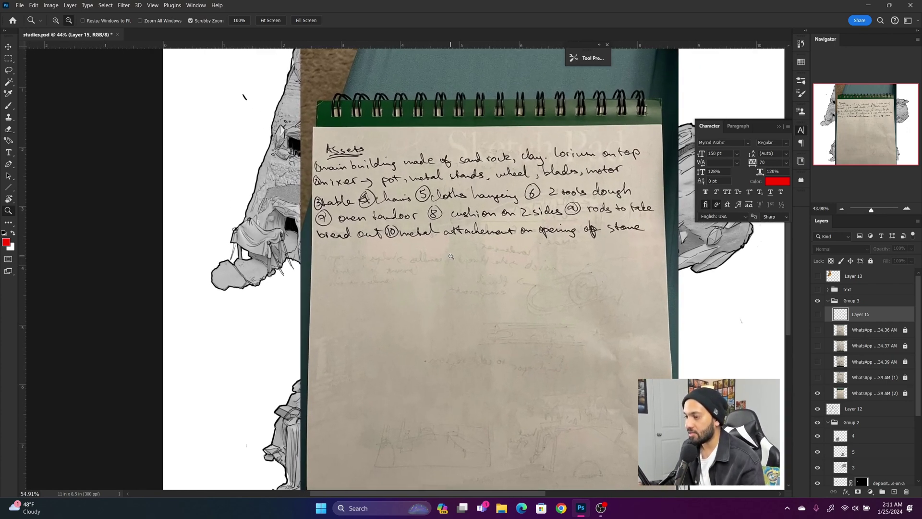
{"action": "left_click_drag", "start_coordinate": [526, 276], "coordinate": [521, 276]}
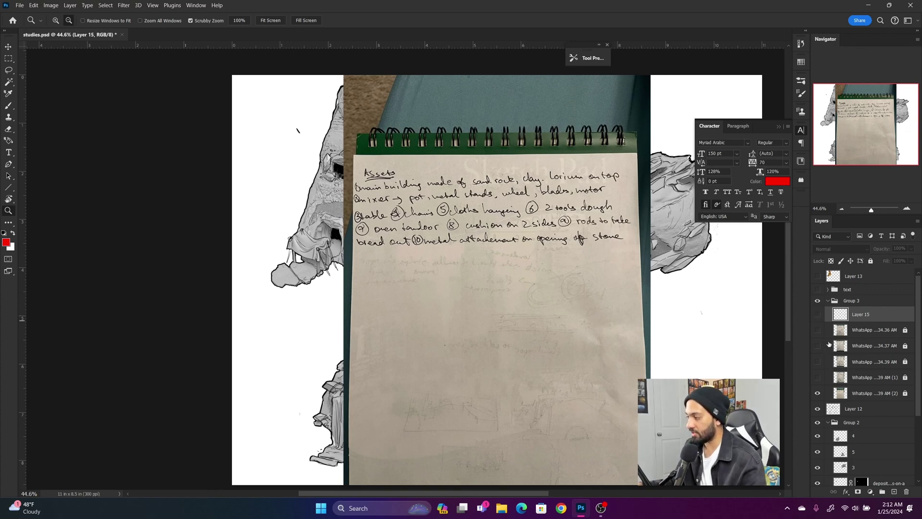
{"action": "left_click", "coordinate": [817, 363]}
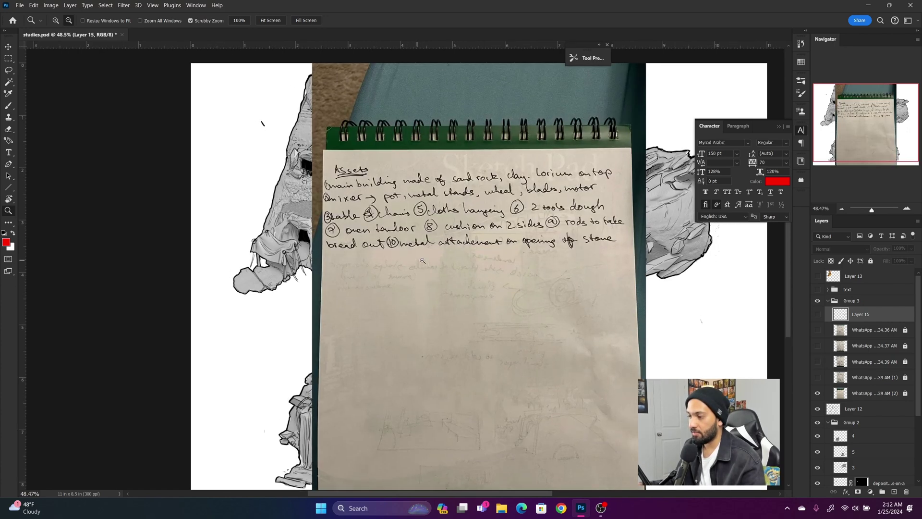
{"action": "mouse_move", "coordinate": [480, 267]}
{"action": "left_mouse_down"}
{"action": "mouse_move", "coordinate": [521, 262]}
{"action": "mouse_move", "coordinate": [480, 267]}
{"action": "left_mouse_up"}
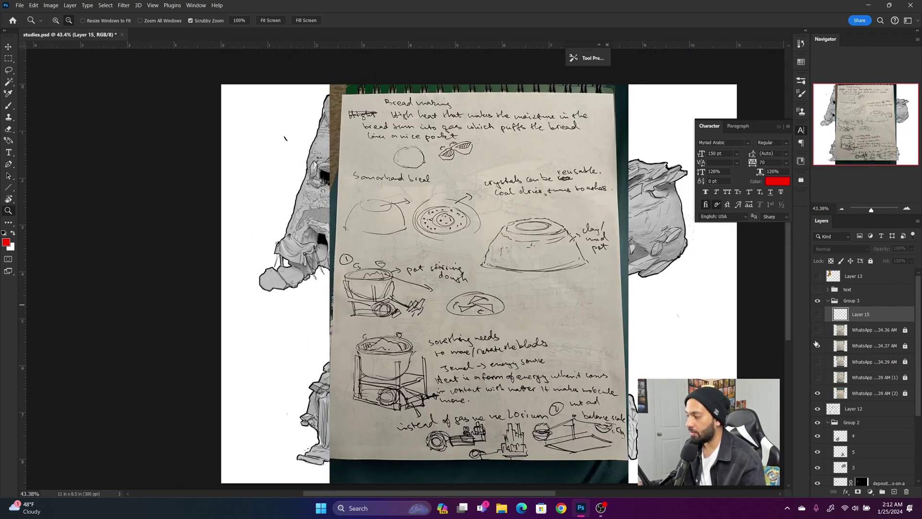
Show the oven sketch page with Layer 15, circle the oven's top opening in red and add red arrow strokes through it.
{"action": "left_click", "coordinate": [818, 363]}
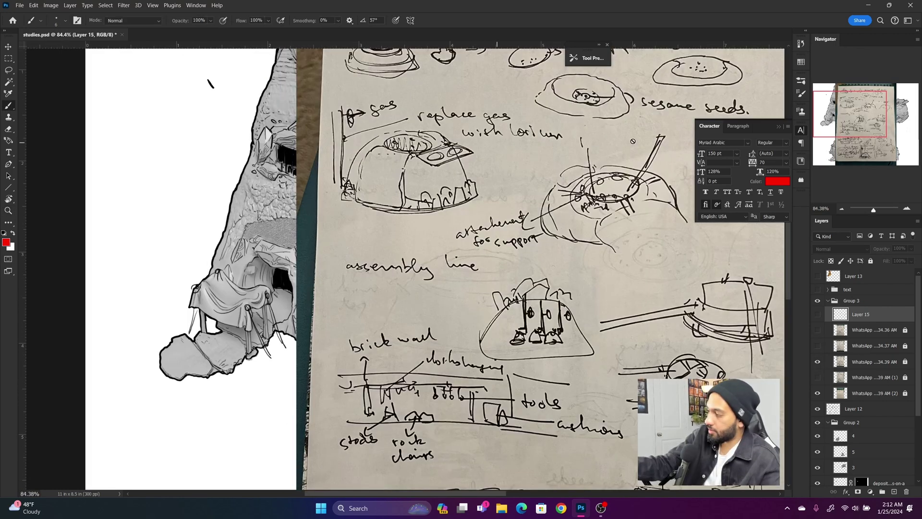
{"action": "left_click_drag", "start_coordinate": [411, 155], "coordinate": [389, 134]}
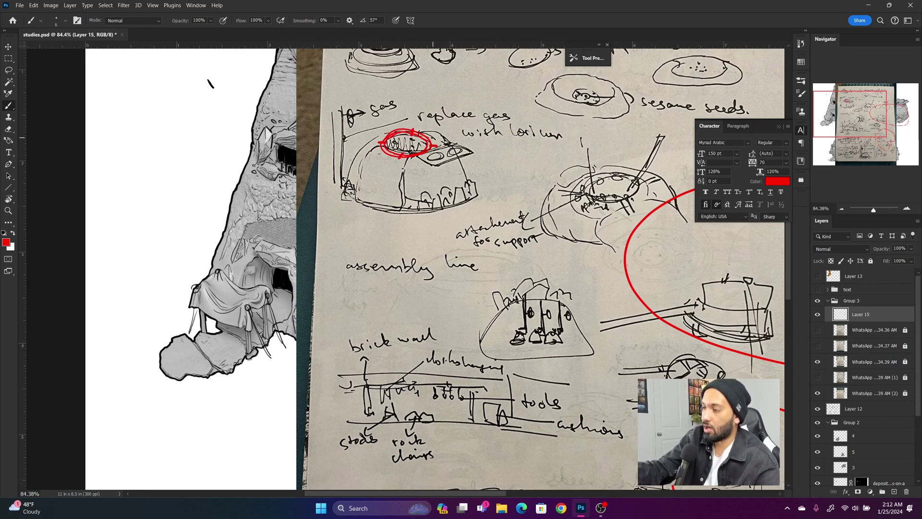
{"action": "left_click_drag", "start_coordinate": [422, 171], "coordinate": [416, 182]}
{"action": "key", "text": "ctrl+z"}
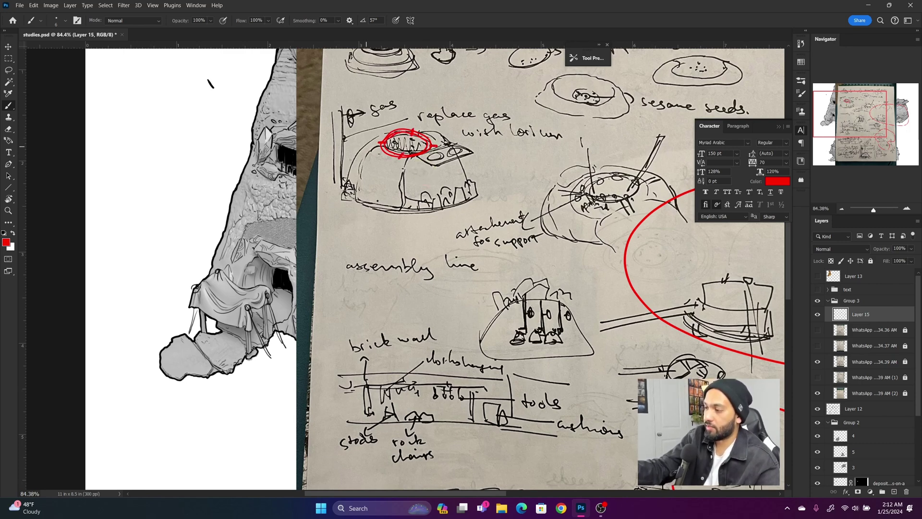
{"action": "left_click_drag", "start_coordinate": [385, 112], "coordinate": [408, 146]}
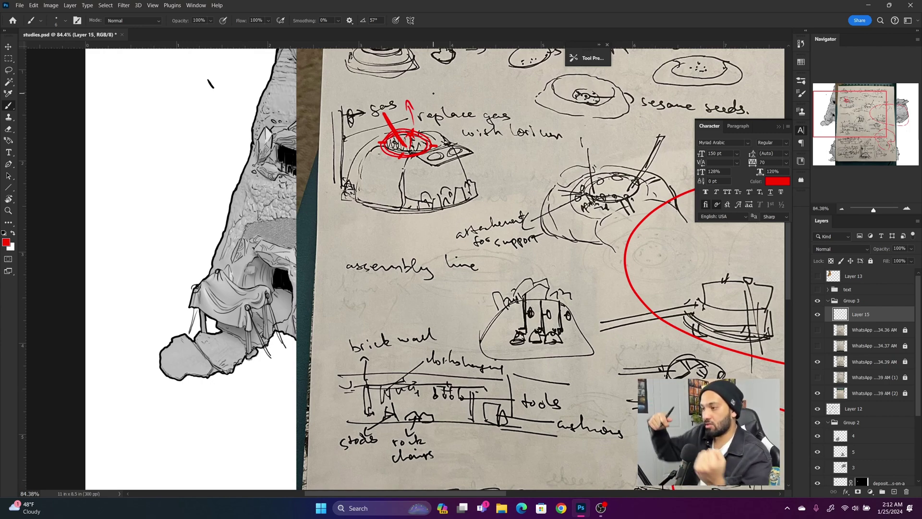
Hide the red annotations on Layer 15 so the whole oven sketch page is unmarked.
{"action": "left_click_drag", "start_coordinate": [518, 219], "coordinate": [471, 219], "text": "alt"}
{"action": "left_click_drag", "start_coordinate": [559, 219], "coordinate": [468, 200]}
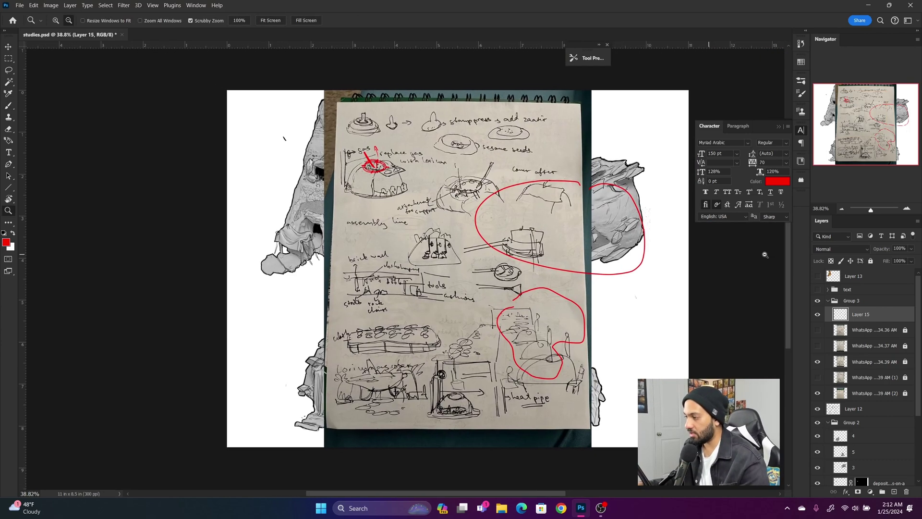
{"action": "left_click", "coordinate": [818, 315]}
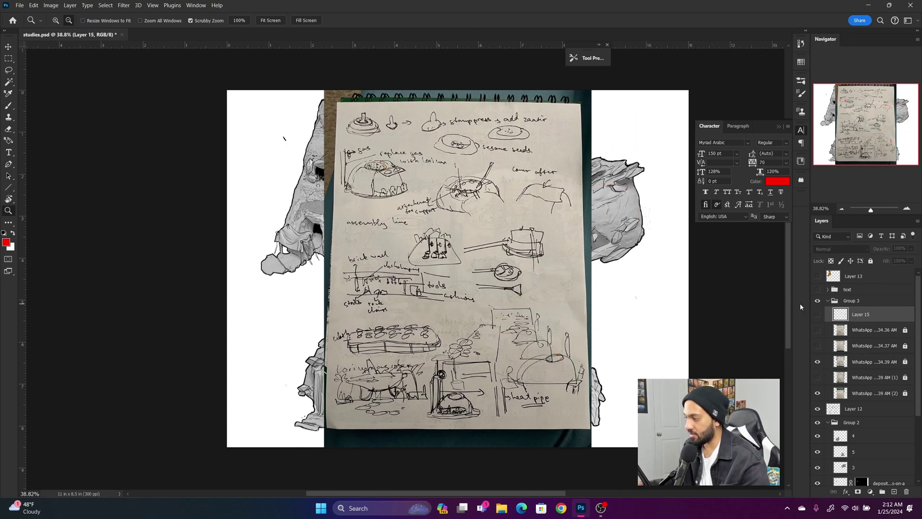
Hide the oven sketch page and read through the handwritten Assets list page beneath it.
{"action": "left_click", "coordinate": [818, 362]}
{"action": "scroll", "coordinate": [437, 234], "scroll_direction": "up", "scroll_amount": 3, "text": "alt"}
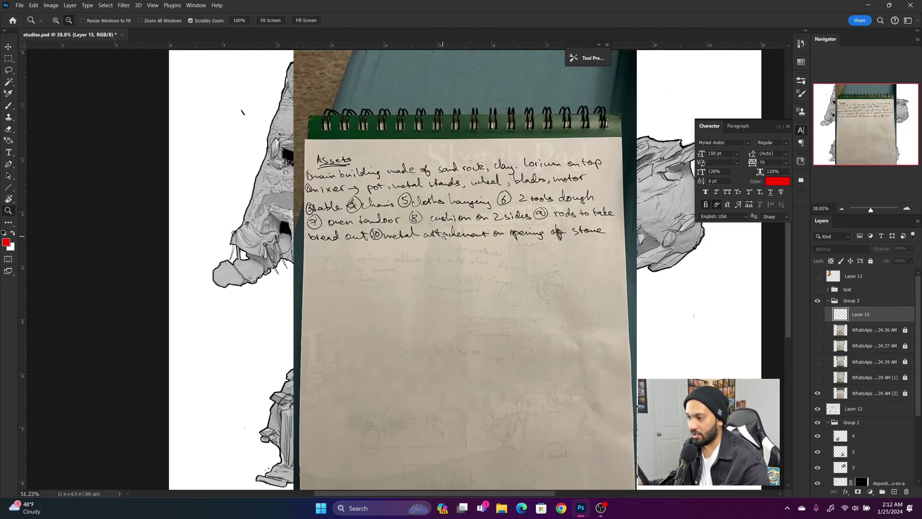
{"action": "left_click_drag", "start_coordinate": [429, 221], "coordinate": [427, 219]}
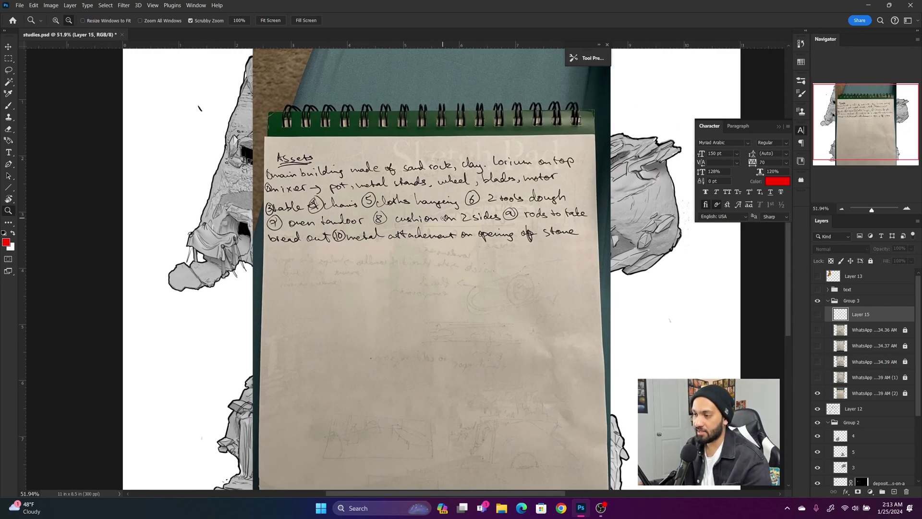
{"action": "scroll", "coordinate": [423, 242], "scroll_direction": "down", "scroll_amount": 1, "text": "alt"}
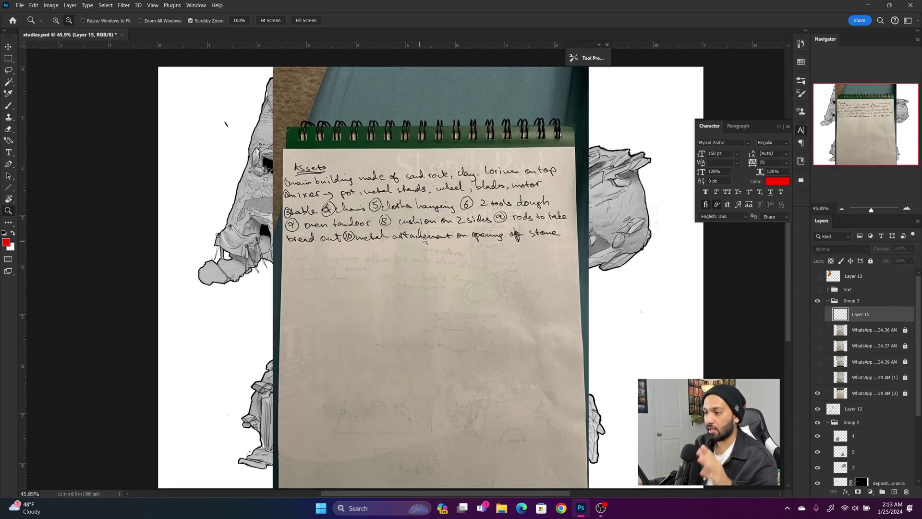
{"action": "scroll", "coordinate": [458, 284], "scroll_direction": "down", "scroll_amount": 1, "text": "alt"}
{"action": "scroll", "coordinate": [458, 284], "scroll_direction": "up", "scroll_amount": 2, "text": "alt"}
{"action": "scroll", "coordinate": [458, 285], "scroll_direction": "down", "scroll_amount": 1, "text": "alt"}
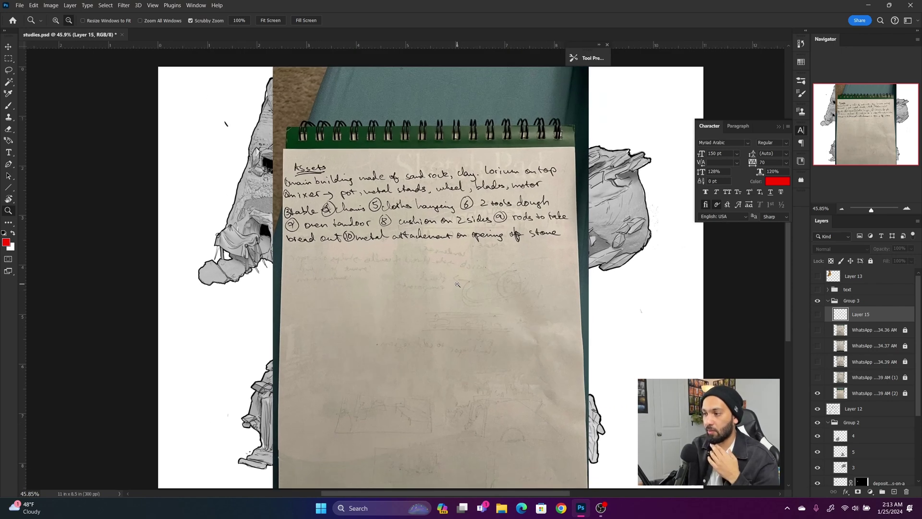
{"action": "scroll", "coordinate": [458, 258], "scroll_direction": "up", "scroll_amount": 2, "text": "alt"}
{"action": "scroll", "coordinate": [458, 258], "scroll_direction": "down", "scroll_amount": 4, "text": "alt"}
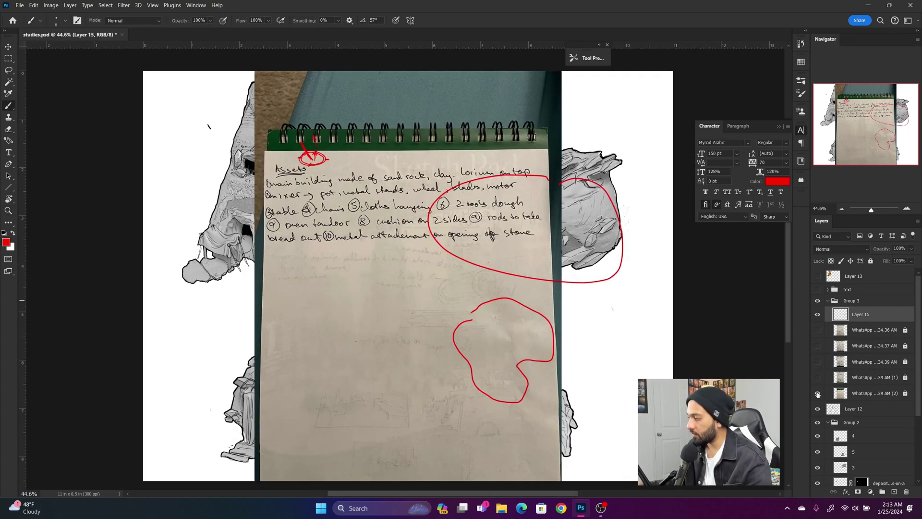
Hide the Assets list page and scribble red loops over the front rock face of building concept 3.
{"action": "left_click", "coordinate": [818, 394]}
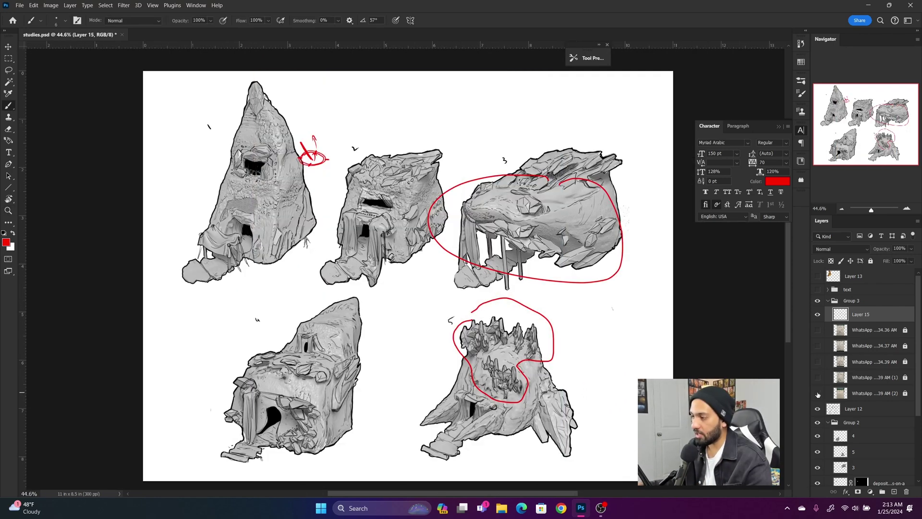
{"action": "mouse_move", "coordinate": [516, 187]}
{"action": "left_mouse_down"}
{"action": "mouse_move", "coordinate": [524, 226]}
{"action": "mouse_move", "coordinate": [538, 202]}
{"action": "mouse_move", "coordinate": [518, 226]}
{"action": "left_mouse_up"}
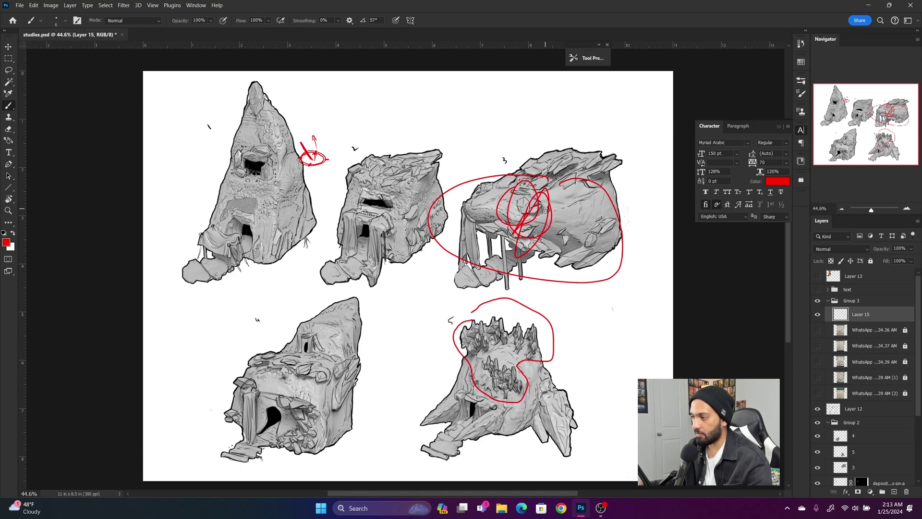
Hide Group 3, display the text group's Arabic lettering over the building concepts, and hide that group again.
{"action": "left_click", "coordinate": [818, 301]}
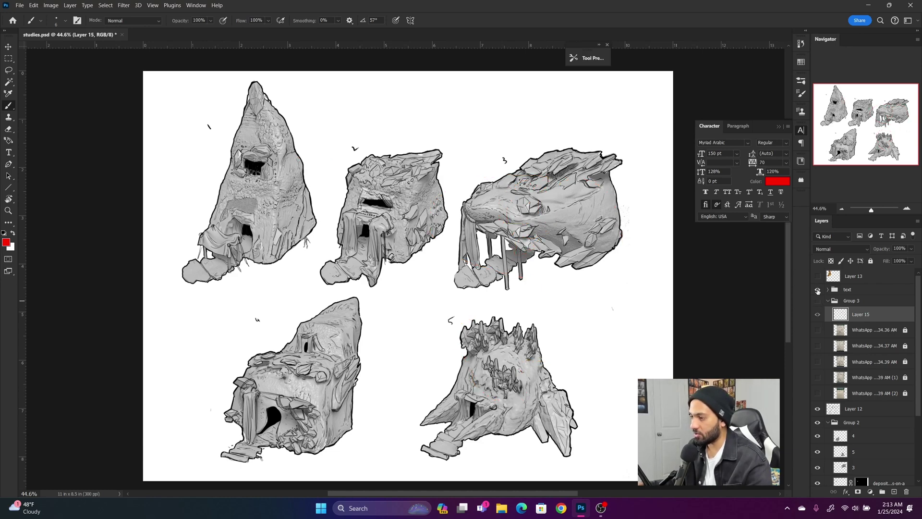
{"action": "left_click", "coordinate": [818, 289]}
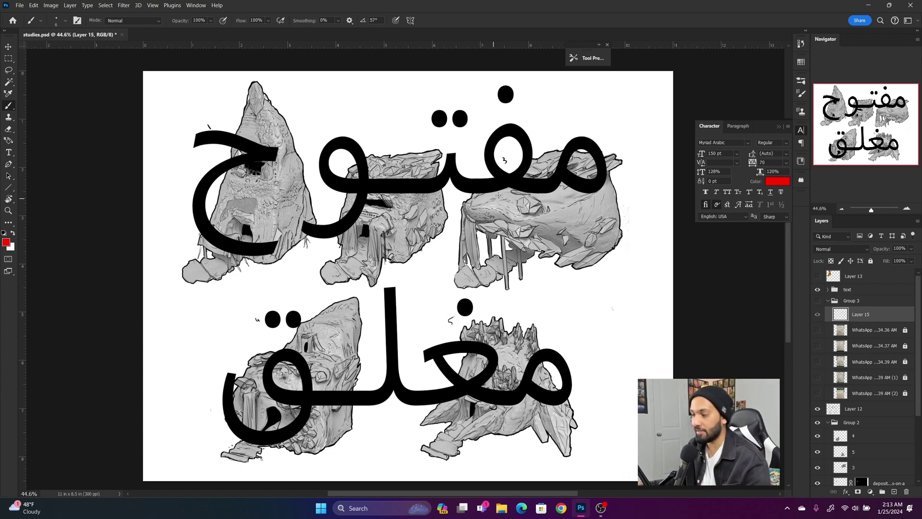
{"action": "left_click", "coordinate": [817, 290]}
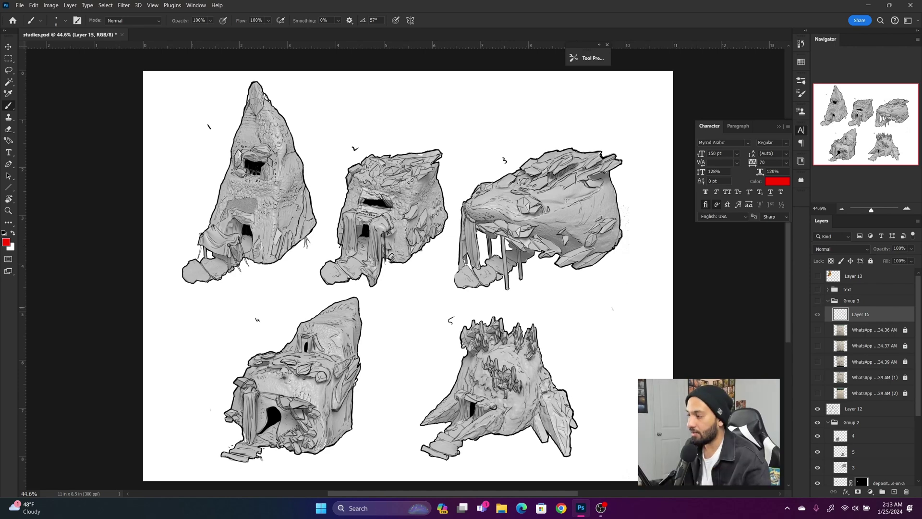
Show Group 3 and sketch red strokes and rays across the underside and rear of rock building concept 3.
{"action": "left_click", "coordinate": [818, 302]}
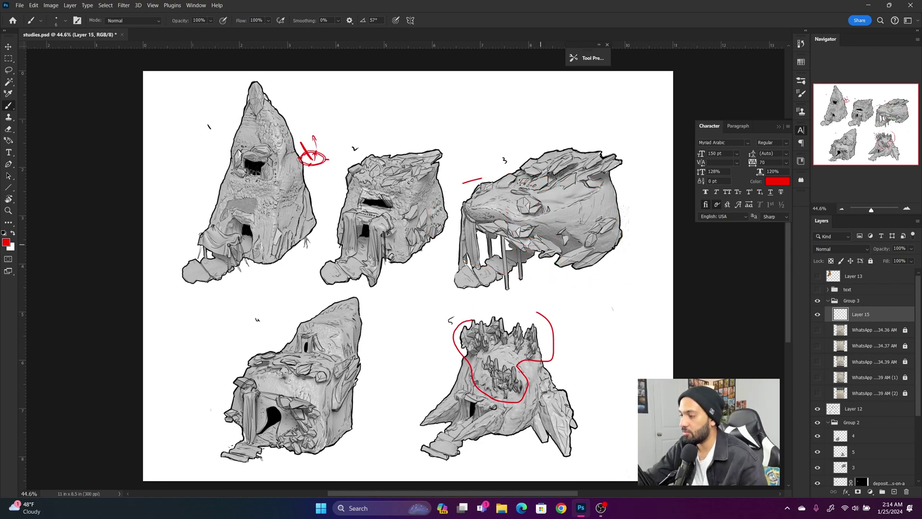
{"action": "left_click_drag", "start_coordinate": [524, 246], "coordinate": [574, 233]}
{"action": "left_click_drag", "start_coordinate": [579, 218], "coordinate": [574, 248]}
{"action": "mouse_move", "coordinate": [606, 203]}
{"action": "left_mouse_down"}
{"action": "mouse_move", "coordinate": [574, 234]}
{"action": "mouse_move", "coordinate": [603, 239]}
{"action": "left_mouse_up"}
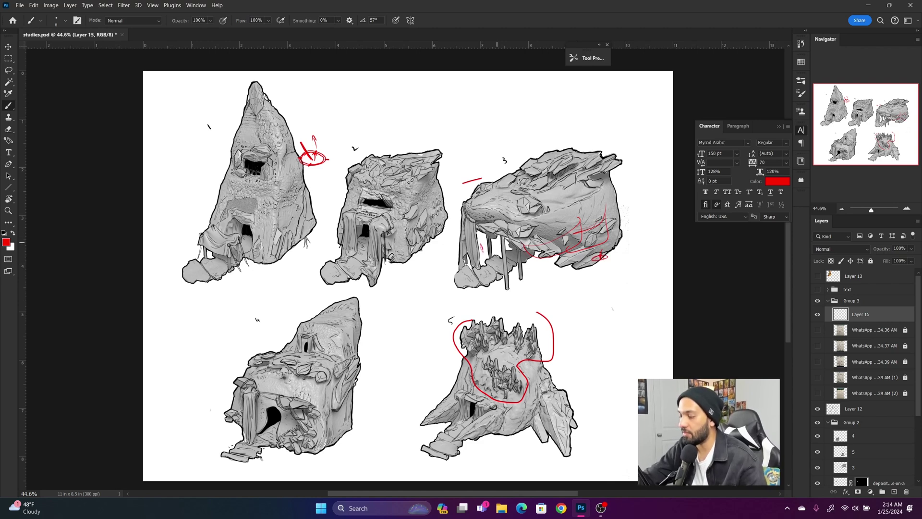
{"action": "left_click_drag", "start_coordinate": [594, 202], "coordinate": [547, 280]}
{"action": "left_click_drag", "start_coordinate": [576, 230], "coordinate": [548, 279]}
{"action": "mouse_move", "coordinate": [601, 196]}
{"action": "left_mouse_down"}
{"action": "mouse_move", "coordinate": [625, 160]}
{"action": "mouse_move", "coordinate": [639, 206]}
{"action": "mouse_move", "coordinate": [568, 193]}
{"action": "left_mouse_up"}
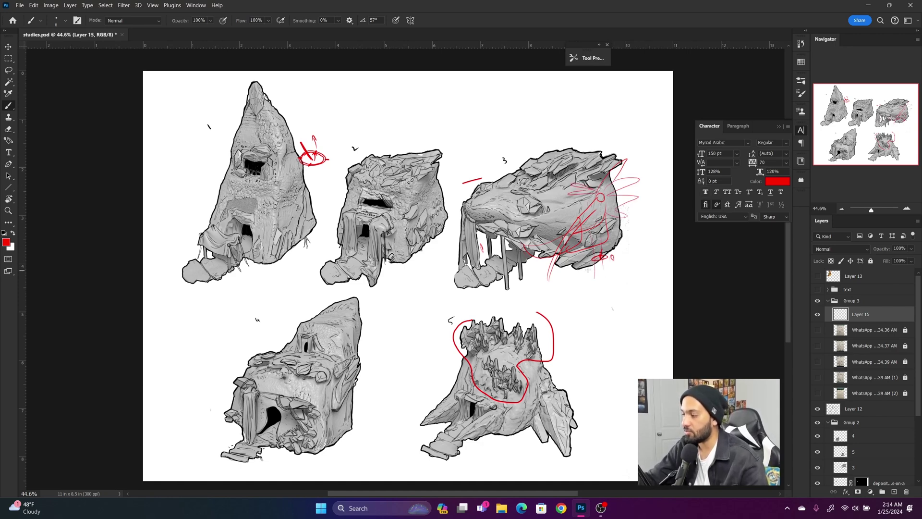
{"action": "mouse_move", "coordinate": [583, 288]}
{"action": "left_mouse_down"}
{"action": "mouse_move", "coordinate": [561, 289]}
{"action": "mouse_move", "coordinate": [582, 292]}
{"action": "left_mouse_up"}
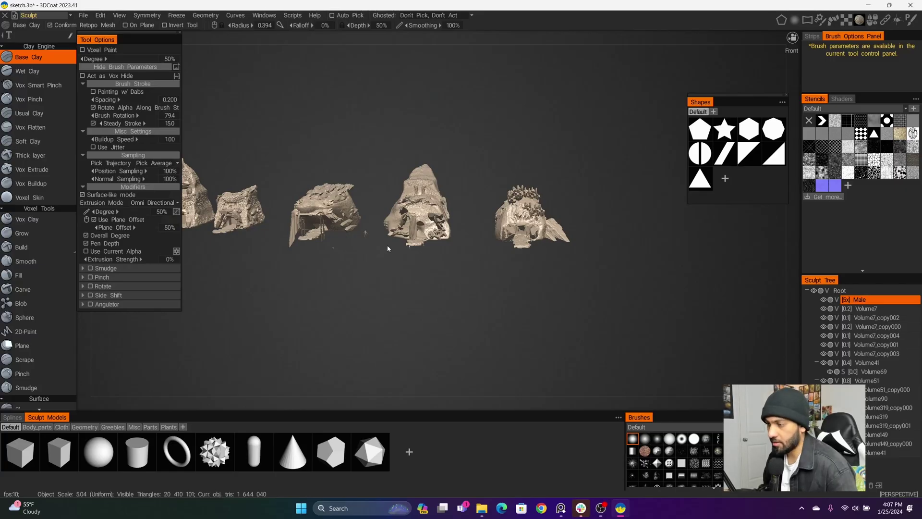
Switch to 3DCoat and examine the row of sculpted rock buildings, focusing on the third one with the cloth and stone steps.
{"action": "middle_click_drag", "start_coordinate": [351, 261], "coordinate": [448, 253]}
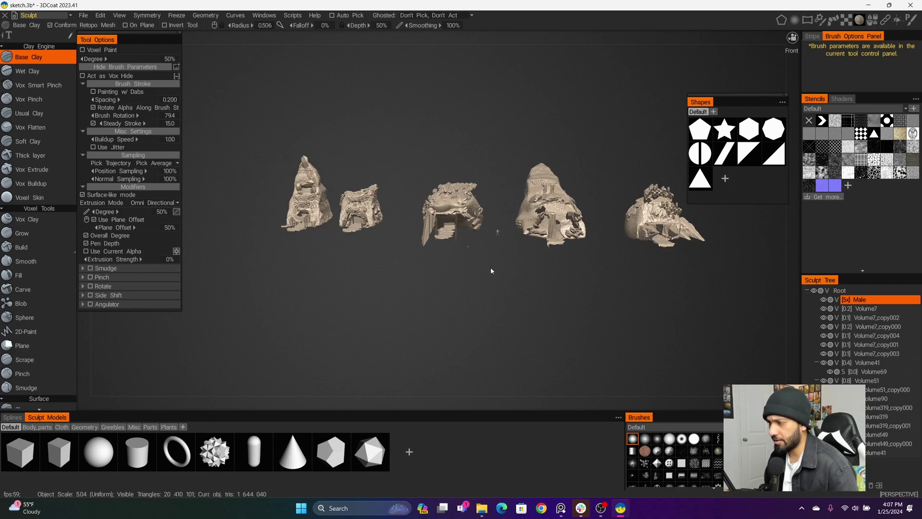
{"action": "right_click_drag", "start_coordinate": [495, 268], "coordinate": [692, 321], "text": "alt"}
{"action": "right_click_drag", "start_coordinate": [534, 269], "coordinate": [735, 312], "text": "alt"}
{"action": "right_click_drag", "start_coordinate": [466, 246], "coordinate": [711, 303], "text": "alt"}
{"action": "left_click_drag", "start_coordinate": [692, 293], "coordinate": [576, 270], "text": "alt"}
{"action": "right_click_drag", "start_coordinate": [577, 270], "coordinate": [451, 235], "text": "alt"}
{"action": "right_click_drag", "start_coordinate": [370, 159], "coordinate": [353, 169], "text": "alt"}
{"action": "left_click_drag", "start_coordinate": [354, 169], "coordinate": [416, 217], "text": "alt"}
{"action": "middle_click_drag", "start_coordinate": [416, 218], "coordinate": [373, 193], "text": "alt"}
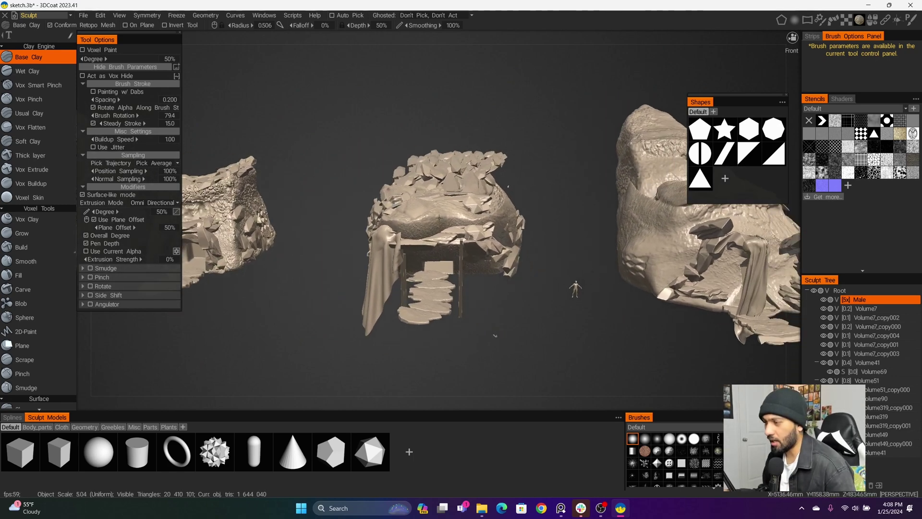
{"action": "left_click_drag", "start_coordinate": [473, 224], "coordinate": [483, 231], "text": "alt"}
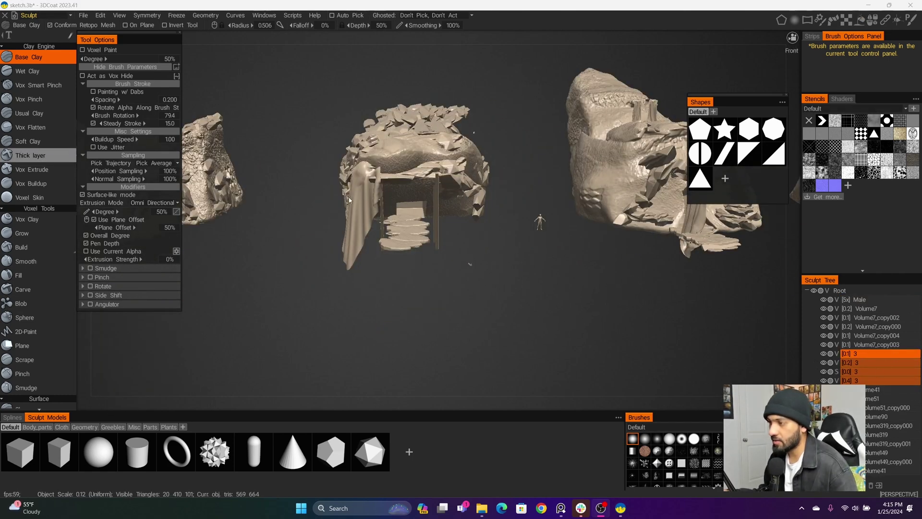
Export the selected volumes named 3 in FBX format with a polygon reduction of 89.5 percent.
{"action": "right_click", "coordinate": [868, 367]}
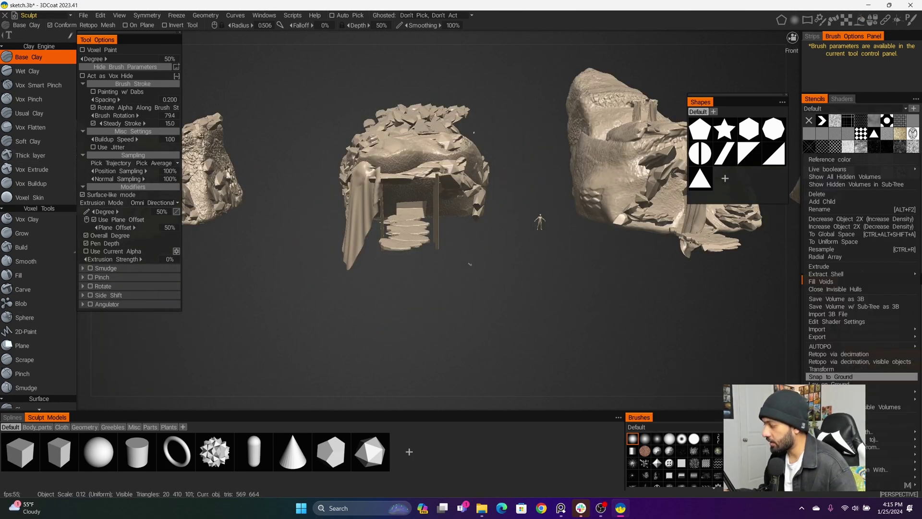
{"action": "mouse_move", "coordinate": [833, 338]}
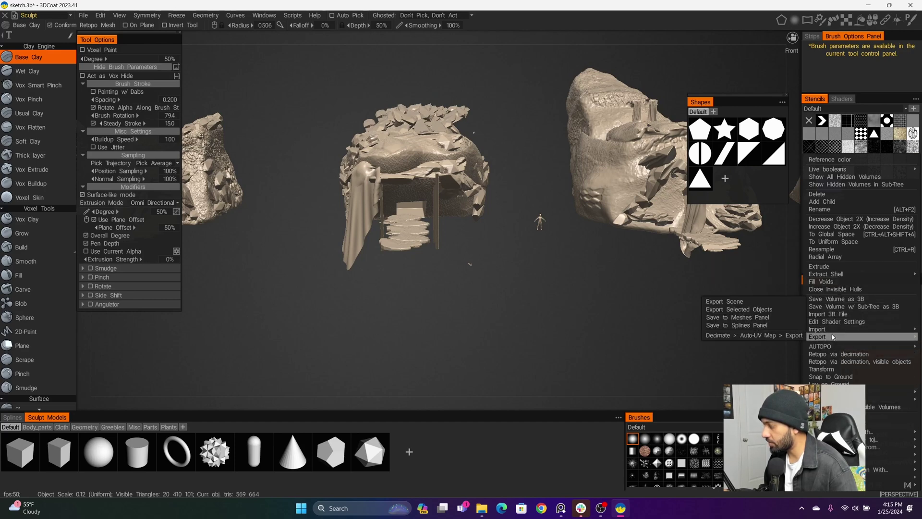
{"action": "left_click", "coordinate": [759, 310]}
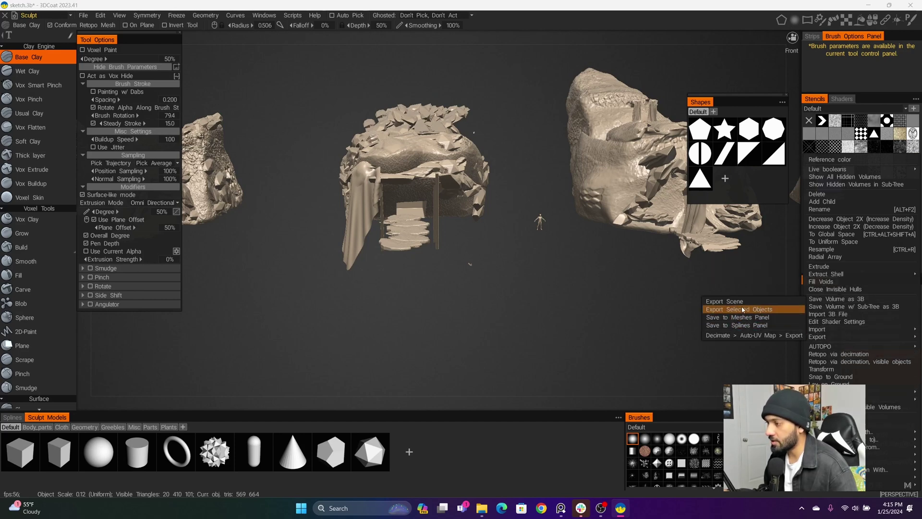
{"action": "left_click", "coordinate": [171, 234]}
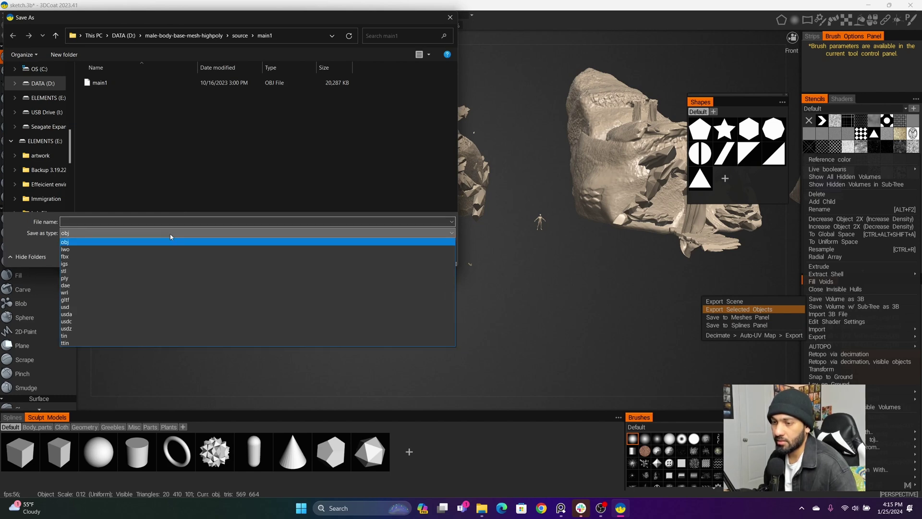
{"action": "left_click", "coordinate": [157, 256]}
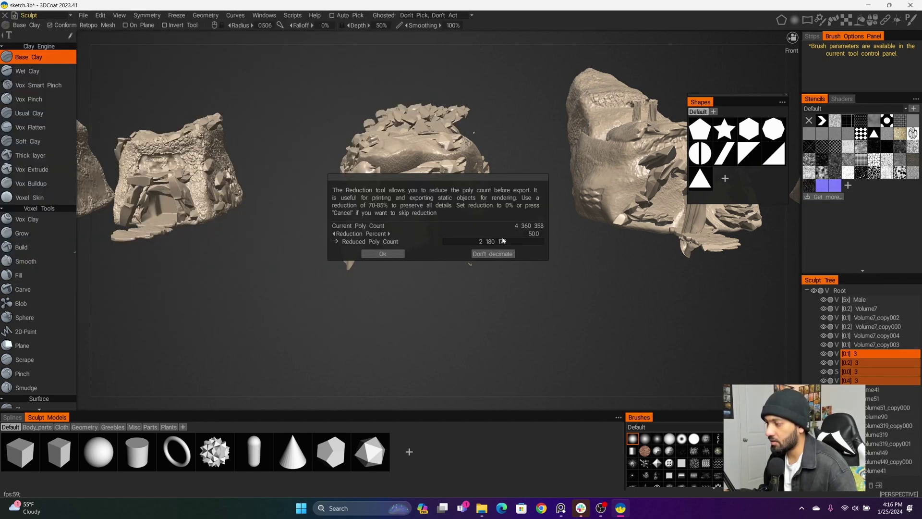
{"action": "left_click", "coordinate": [528, 234]}
{"action": "type", "text": "89.5"}
{"action": "left_click_drag", "start_coordinate": [526, 237], "coordinate": [531, 237]}
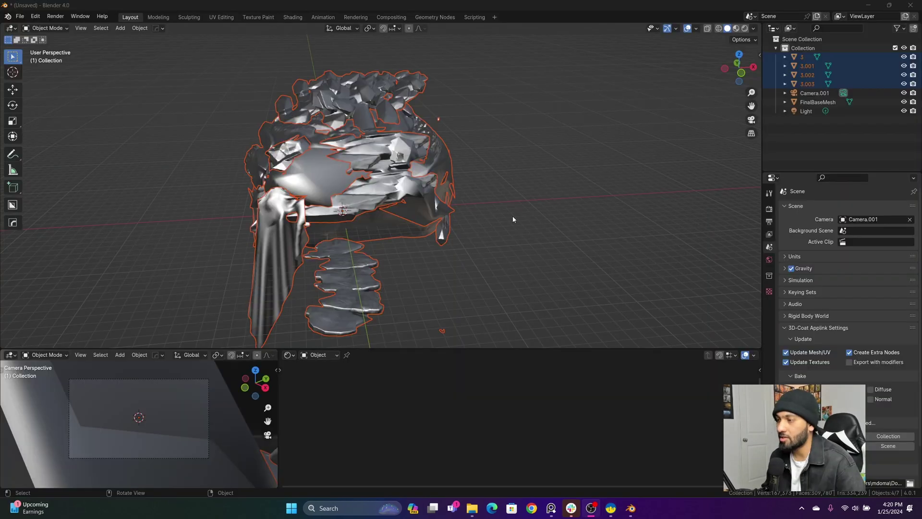
Switch to Blender, view the imported rock building from another side and check the available import formats.
{"action": "middle_click_drag", "start_coordinate": [512, 215], "coordinate": [461, 202]}
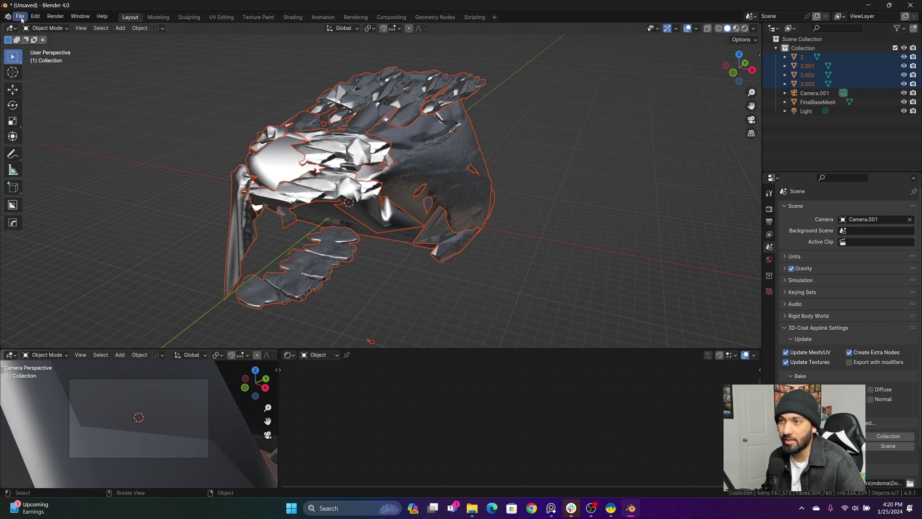
{"action": "left_click", "coordinate": [20, 17]}
{"action": "mouse_move", "coordinate": [48, 143]}
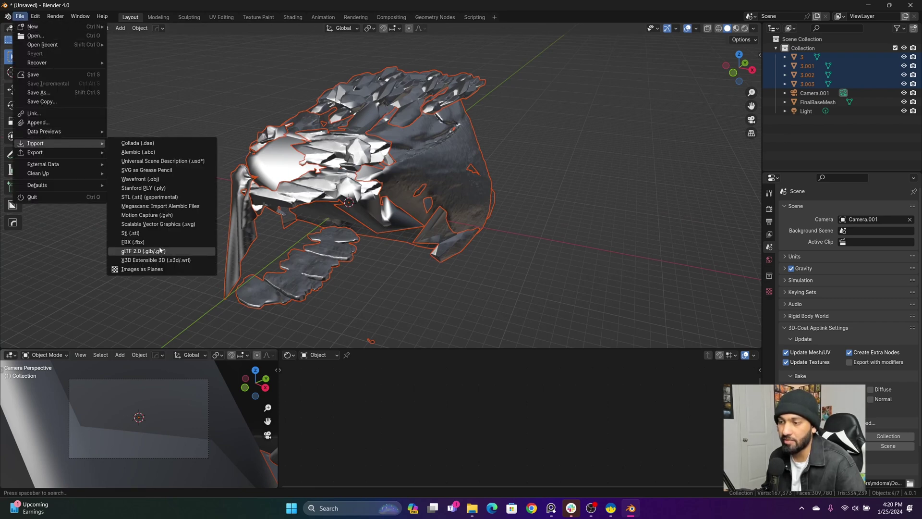
{"action": "left_click", "coordinate": [565, 186]}
Select every object except the stone steps and move them sideways in the front view.
{"action": "middle_click_drag", "start_coordinate": [413, 169], "coordinate": [317, 161]}
{"action": "left_click", "coordinate": [417, 171]}
{"action": "left_click_drag", "start_coordinate": [261, 79], "coordinate": [487, 229]}
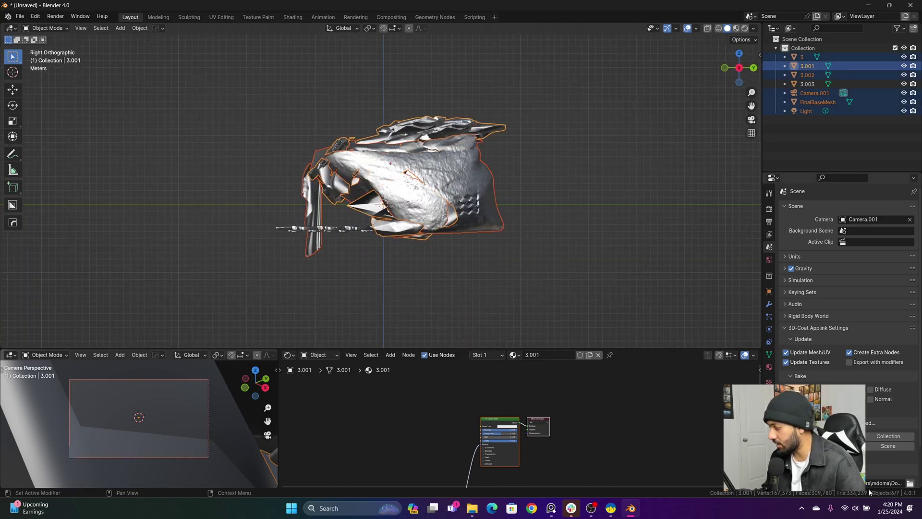
{"action": "middle_click_drag", "start_coordinate": [487, 229], "coordinate": [469, 206]}
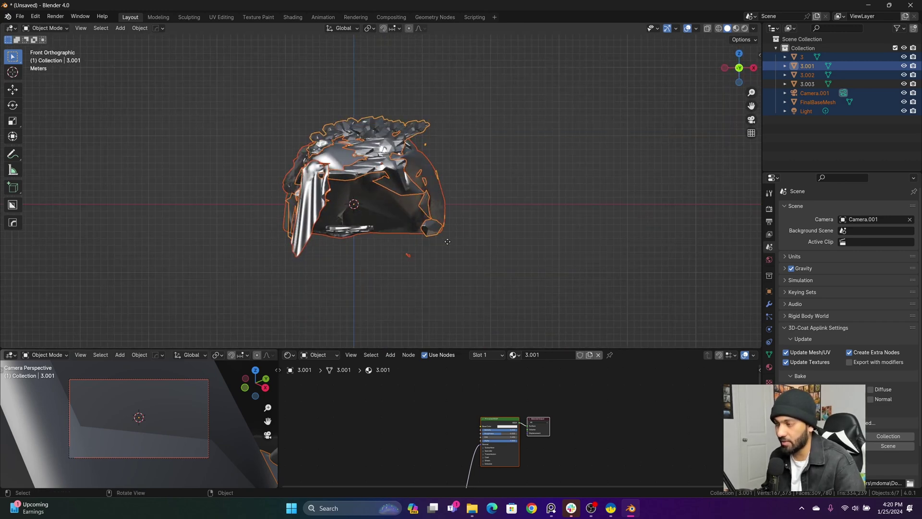
{"action": "key", "text": "g"}
{"action": "left_click", "coordinate": [626, 247]}
Move the stone steps object 3.003 along the global X axis, away from the rock building.
{"action": "middle_click_drag", "start_coordinate": [627, 248], "coordinate": [365, 253]}
{"action": "left_click", "coordinate": [377, 254]}
{"action": "key", "text": "g"}
{"action": "key", "text": "x"}
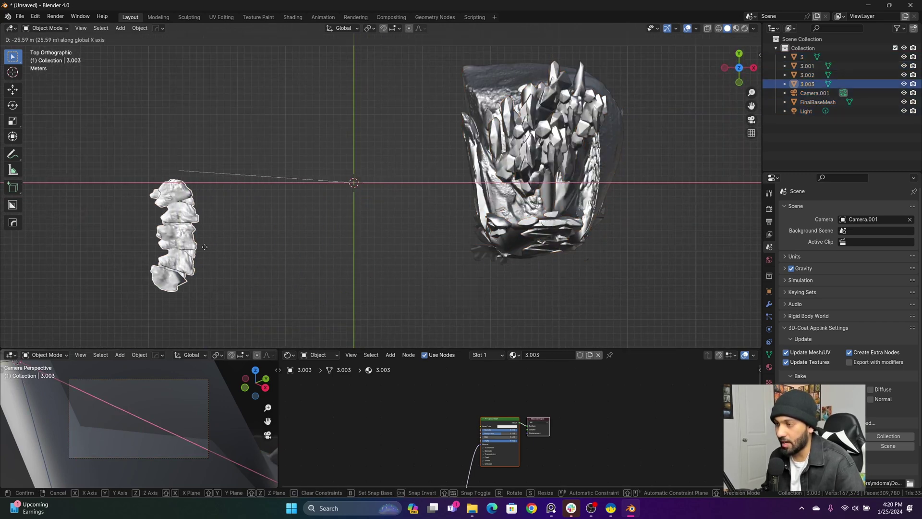
{"action": "left_click", "coordinate": [196, 246]}
{"action": "left_click", "coordinate": [620, 251]}
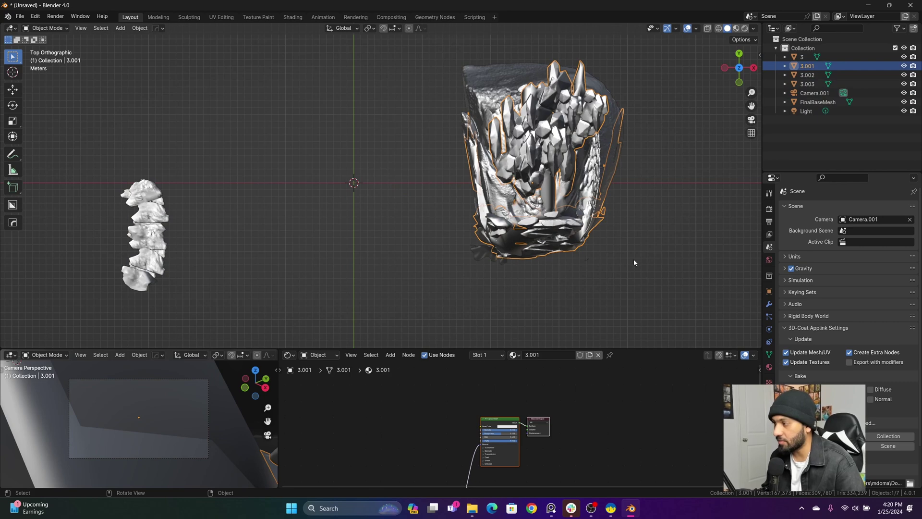
Undo the last three changes to the building parts.
{"action": "key", "text": "ctrl+z"}
{"action": "key", "text": "ctrl+z"}
{"action": "key", "text": "ctrl+z"}
Examine the rock building's exterior from the side and back, comparing its size with the human figure.
{"action": "middle_click_drag", "start_coordinate": [403, 283], "coordinate": [359, 198]}
{"action": "scroll", "coordinate": [362, 199], "scroll_direction": "up", "scroll_amount": 3}
{"action": "middle_click_drag", "start_coordinate": [390, 171], "coordinate": [354, 184], "text": "alt"}
{"action": "scroll", "coordinate": [354, 183], "scroll_direction": "up", "scroll_amount": 4}
{"action": "scroll", "coordinate": [334, 189], "scroll_direction": "down", "scroll_amount": 1}
{"action": "middle_click_drag", "start_coordinate": [297, 200], "coordinate": [335, 178]}
{"action": "middle_click_drag", "start_coordinate": [377, 208], "coordinate": [365, 168]}
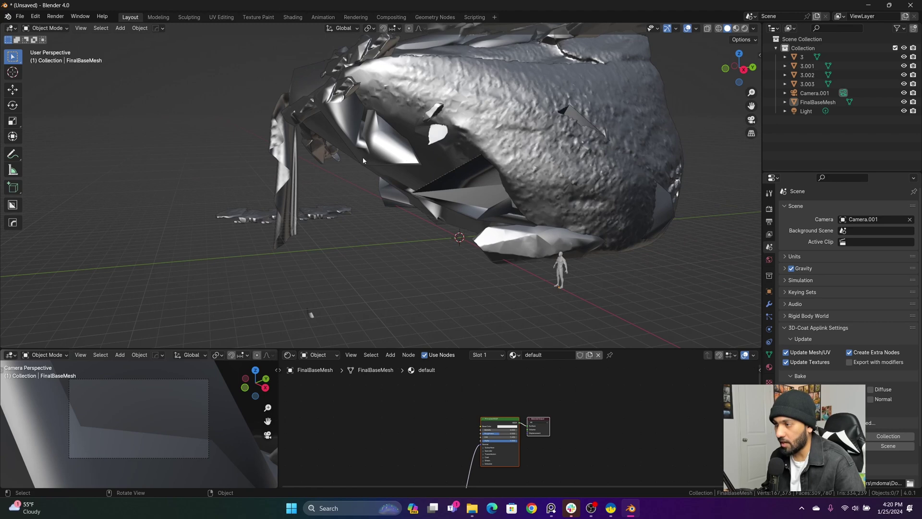
{"action": "middle_click_drag", "start_coordinate": [367, 217], "coordinate": [330, 217]}
{"action": "middle_click_drag", "start_coordinate": [437, 282], "coordinate": [397, 197]}
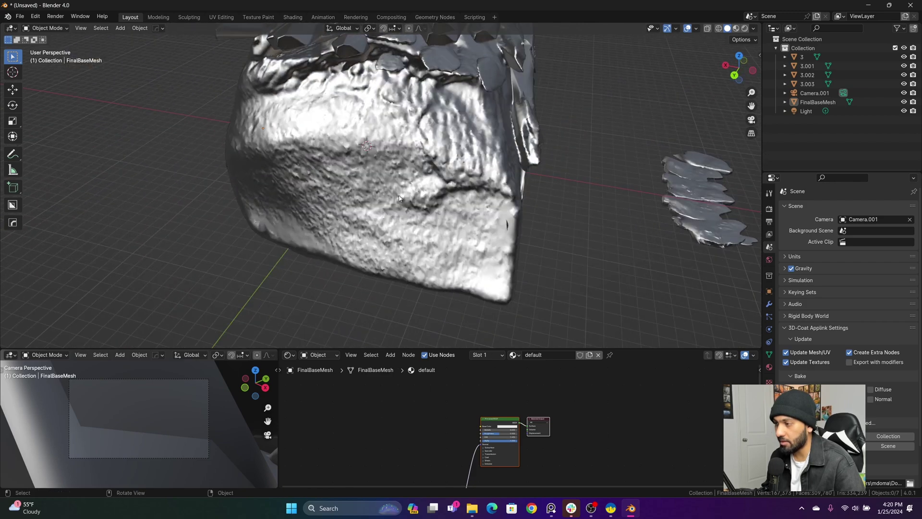
Inspect the rock building's interior floor and walls, and view its whole outer form.
{"action": "middle_click_drag", "start_coordinate": [397, 262], "coordinate": [399, 284]}
{"action": "middle_click_drag", "start_coordinate": [389, 248], "coordinate": [379, 197]}
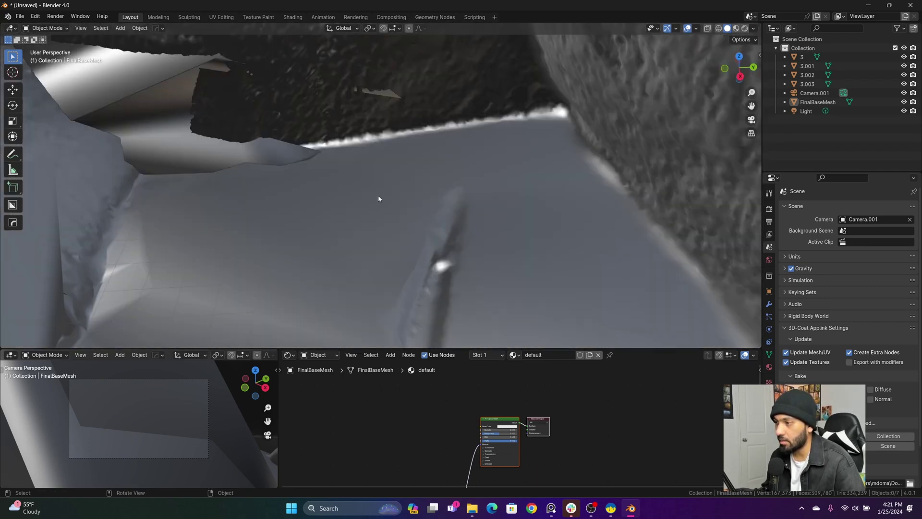
{"action": "middle_click_drag", "start_coordinate": [441, 219], "coordinate": [427, 219]}
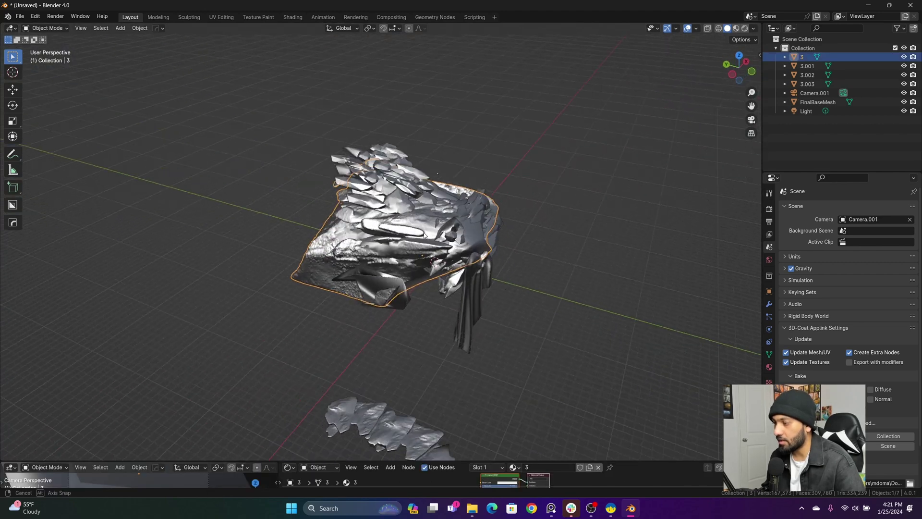
{"action": "mouse_move", "coordinate": [423, 207]}
{"action": "middle_mouse_down"}
{"action": "mouse_move", "coordinate": [414, 205]}
{"action": "mouse_move", "coordinate": [431, 208]}
{"action": "middle_mouse_up"}
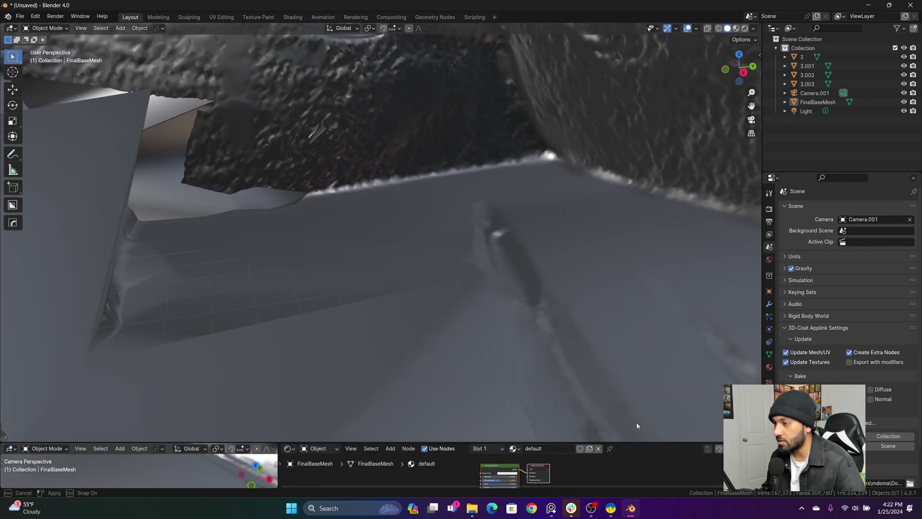
Examine the rock building from its interior, outside and front, comparing the opening with the human figure.
{"action": "middle_click_drag", "start_coordinate": [637, 426], "coordinate": [339, 255]}
{"action": "scroll", "coordinate": [455, 221], "scroll_direction": "down", "scroll_amount": 5}
{"action": "scroll", "coordinate": [339, 255], "scroll_direction": "up", "scroll_amount": 3}
{"action": "left_click", "coordinate": [343, 257]}
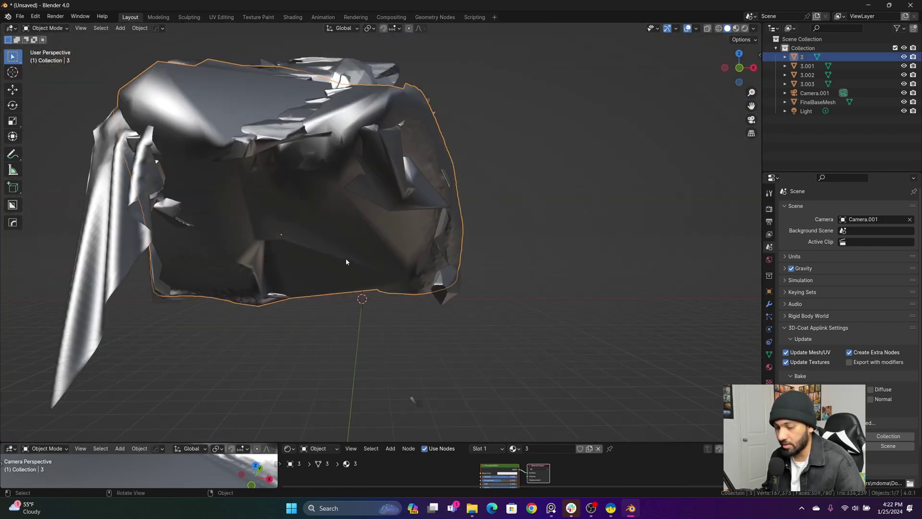
{"action": "key", "text": "KP_1"}
{"action": "left_click", "coordinate": [477, 318]}
{"action": "mouse_move", "coordinate": [477, 318]}
{"action": "middle_mouse_down"}
{"action": "mouse_move", "coordinate": [468, 325]}
{"action": "mouse_move", "coordinate": [420, 319]}
{"action": "mouse_move", "coordinate": [481, 323]}
{"action": "middle_mouse_up"}
{"action": "scroll", "coordinate": [312, 291], "scroll_direction": "up", "scroll_amount": 7}
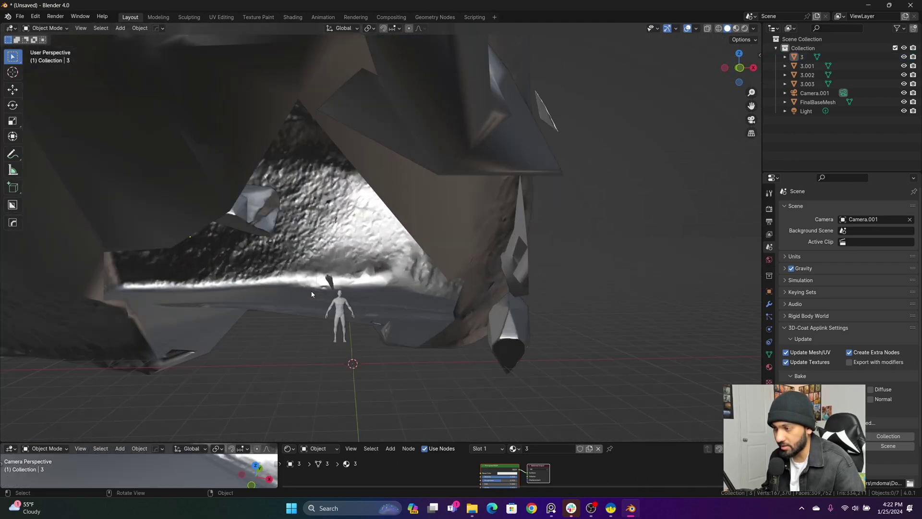
{"action": "middle_click_drag", "start_coordinate": [310, 291], "coordinate": [387, 243], "text": "shift"}
{"action": "scroll", "coordinate": [348, 252], "scroll_direction": "down", "scroll_amount": 8}
Try to scale the main rock shell, object 3, down uniformly to about 0.8 in the side view.
{"action": "left_click", "coordinate": [417, 198]}
{"action": "middle_click_drag", "start_coordinate": [417, 197], "coordinate": [363, 183]}
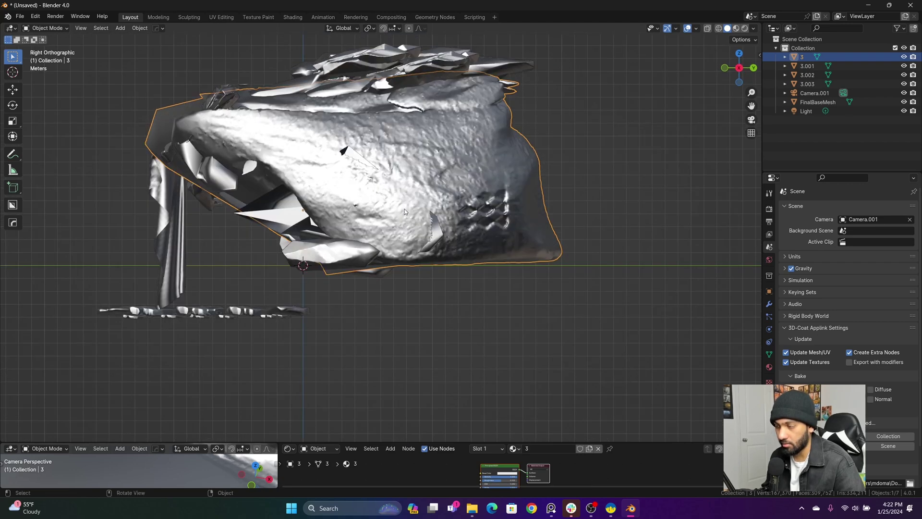
{"action": "key", "text": "s"}
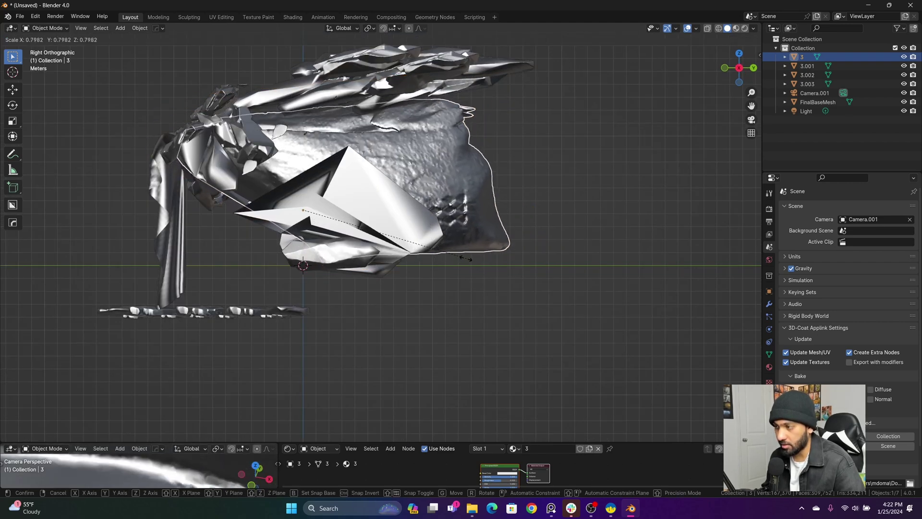
{"action": "left_click", "coordinate": [465, 257]}
{"action": "key", "text": "ctrl+z"}
Stretch the rock building parts together along the global Y axis by a factor of about 1.4.
{"action": "key", "text": "s"}
{"action": "key", "text": "y"}
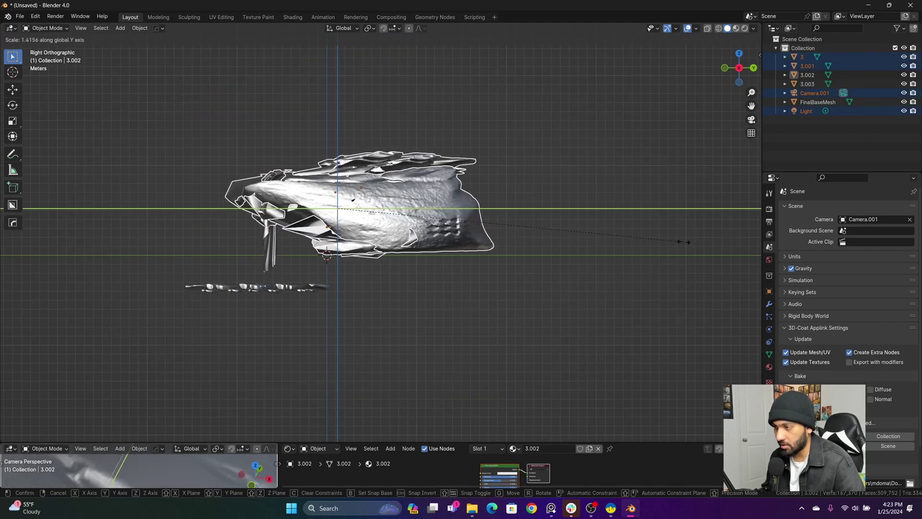
{"action": "left_click", "coordinate": [683, 242]}
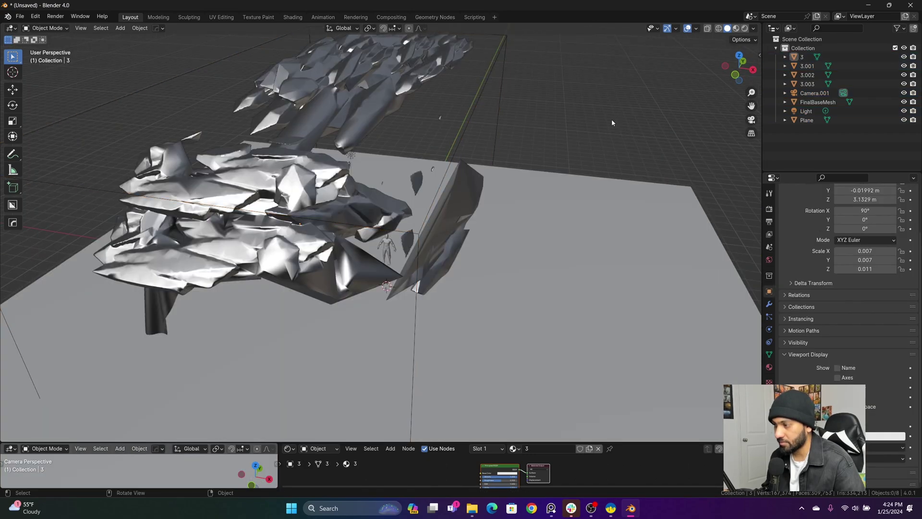
Duplicate the thin wall slab and place the copy about 12 m away along the global Y axis, toward the building's front.
{"action": "middle_click_drag", "start_coordinate": [612, 119], "coordinate": [602, 218]}
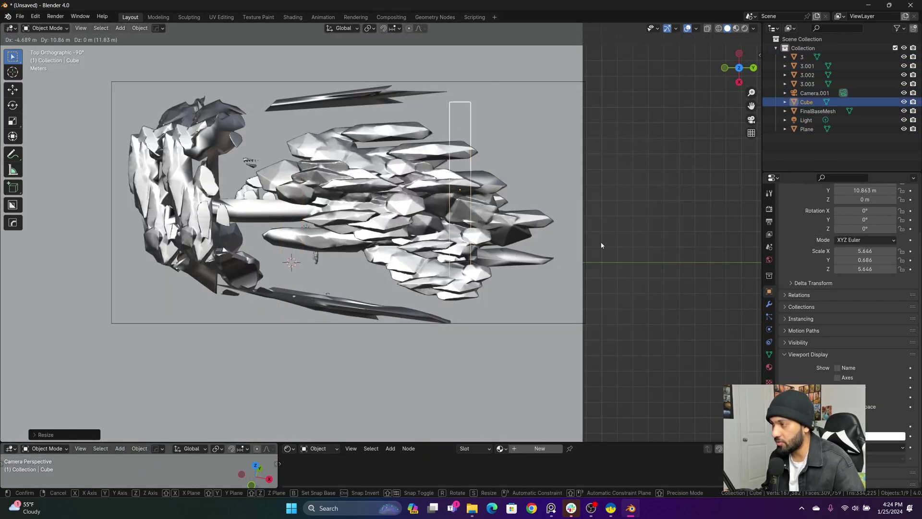
{"action": "middle_click_drag", "start_coordinate": [601, 245], "coordinate": [428, 201]}
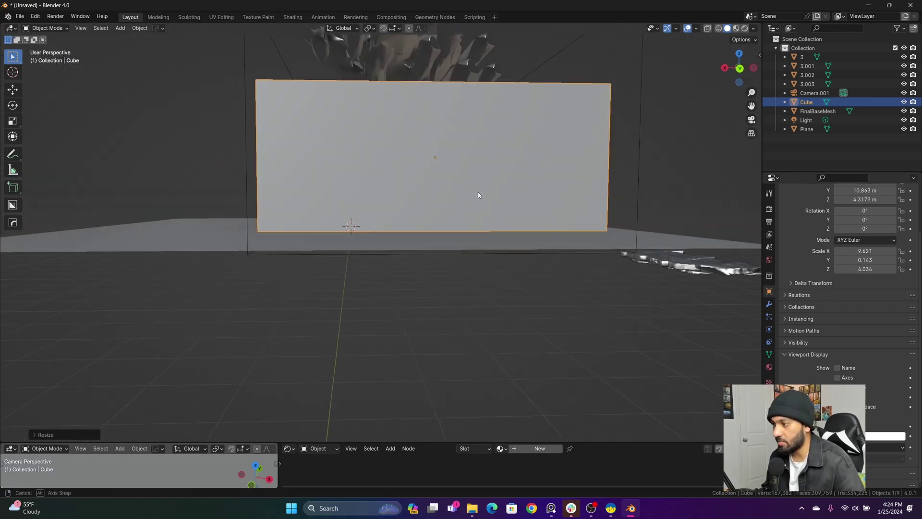
{"action": "middle_click_drag", "start_coordinate": [478, 195], "coordinate": [385, 202]}
{"action": "key", "text": "shift+d"}
{"action": "key", "text": "y"}
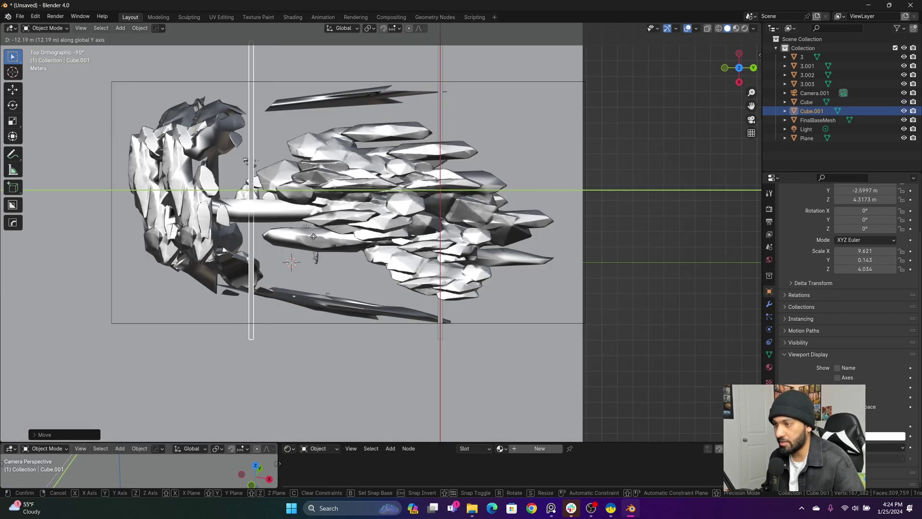
{"action": "left_click", "coordinate": [309, 237]}
Duplicate the wall slab again along the global Y axis to just beyond the ground plane's far edge.
{"action": "middle_click_drag", "start_coordinate": [310, 236], "coordinate": [345, 229]}
{"action": "left_click", "coordinate": [539, 170]}
{"action": "scroll", "coordinate": [297, 234], "scroll_direction": "up", "scroll_amount": 2}
{"action": "key", "text": "KP_1"}
{"action": "key", "text": "KP_1"}
{"action": "middle_click_drag", "start_coordinate": [411, 211], "coordinate": [413, 269]}
{"action": "key", "text": "shift+d"}
{"action": "key", "text": "y"}
{"action": "left_click", "coordinate": [550, 248]}
{"action": "middle_click_drag", "start_coordinate": [549, 247], "coordinate": [583, 277]}
Move the middle wall slab along the global Y axis to about 10.96 m.
{"action": "left_click", "coordinate": [467, 280]}
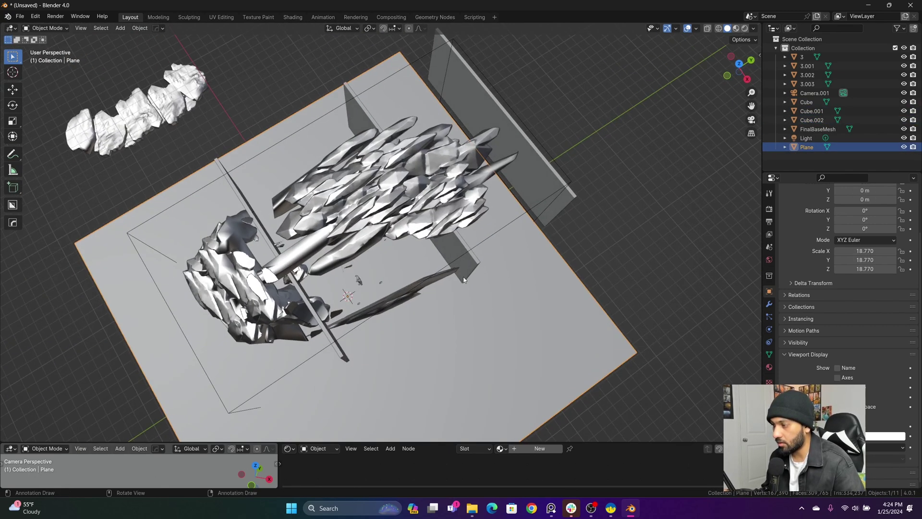
{"action": "left_click", "coordinate": [476, 269]}
{"action": "middle_click_drag", "start_coordinate": [477, 269], "coordinate": [445, 299], "text": "alt"}
{"action": "key", "text": "g"}
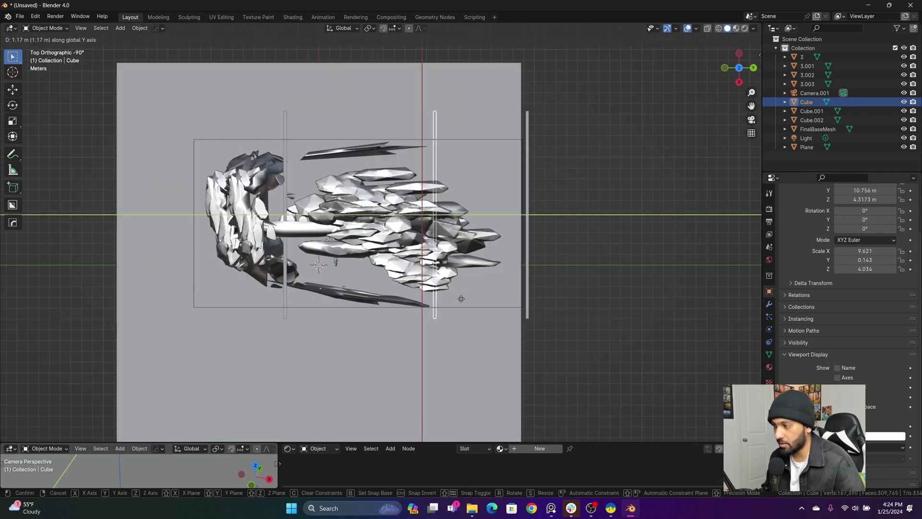
{"action": "left_click", "coordinate": [450, 302]}
{"action": "middle_click_drag", "start_coordinate": [334, 206], "coordinate": [610, 272]}
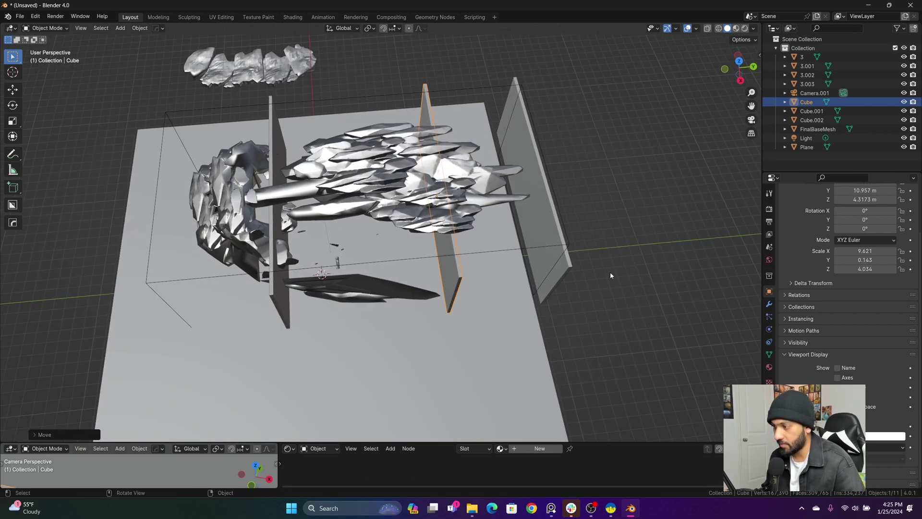
Add a UV sphere to the scene and isolate it in local view.
{"action": "left_click", "coordinate": [610, 272]}
{"action": "key", "text": "shift+a"}
{"action": "mouse_move", "coordinate": [385, 257]}
{"action": "left_click", "coordinate": [485, 285]}
{"action": "key", "text": "KP_Divide"}
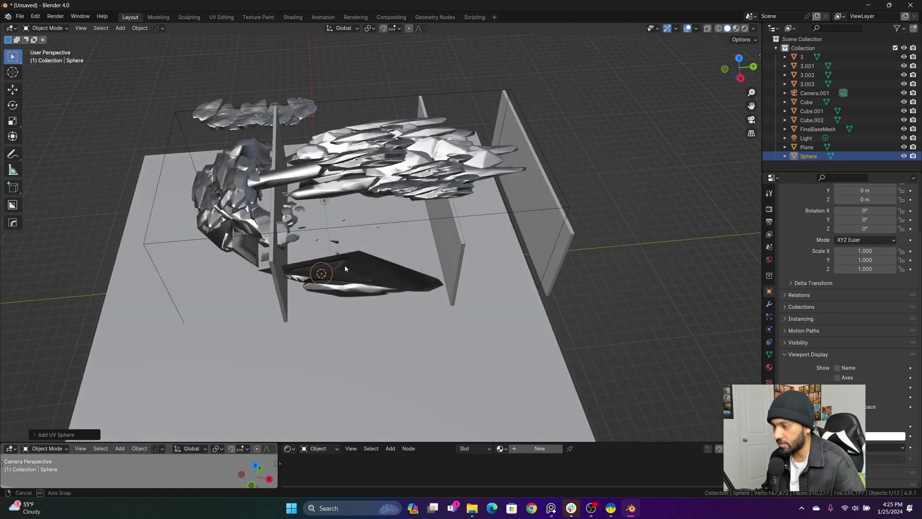
Delete the lower half of the UV sphere's faces to leave a dome.
{"action": "key", "text": "KP_3"}
{"action": "key", "text": "Tab"}
{"action": "scroll", "coordinate": [354, 270], "scroll_direction": "down", "scroll_amount": 3}
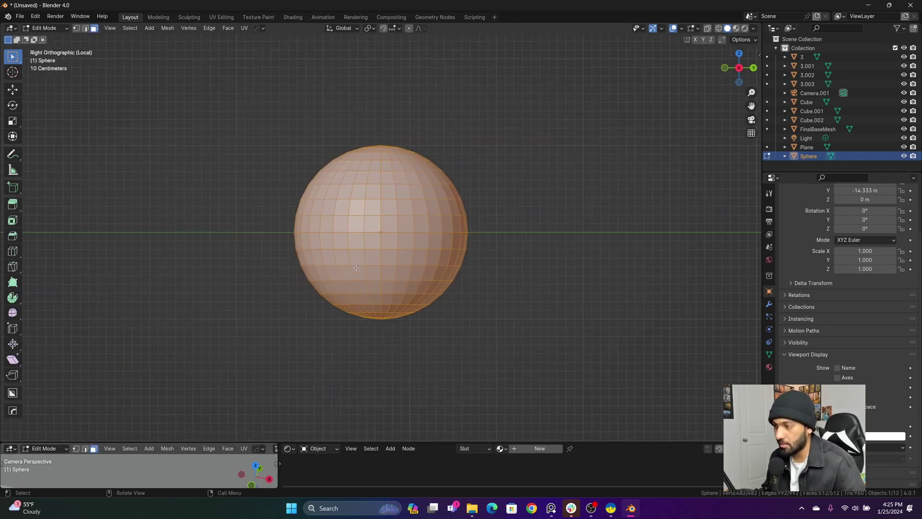
{"action": "key", "text": "shift+z"}
{"action": "left_click_drag", "start_coordinate": [282, 242], "coordinate": [549, 333]}
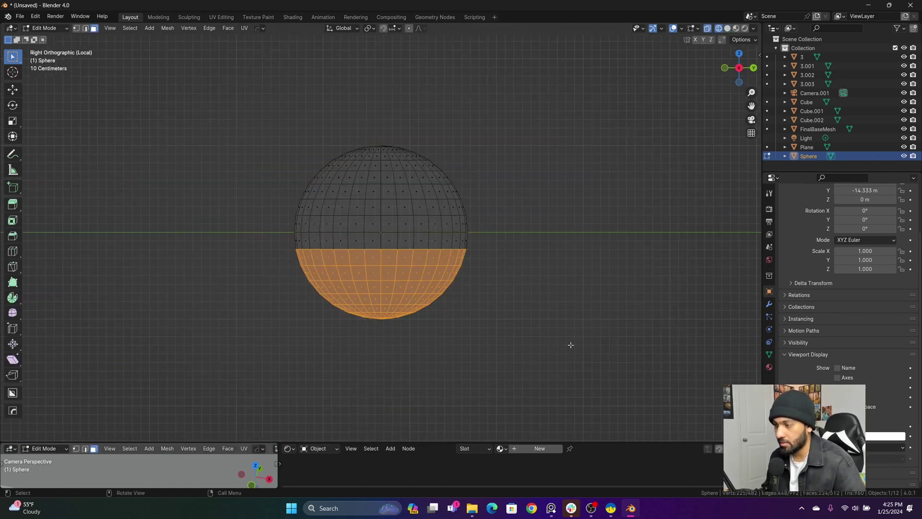
{"action": "key", "text": "x"}
{"action": "left_click", "coordinate": [499, 282]}
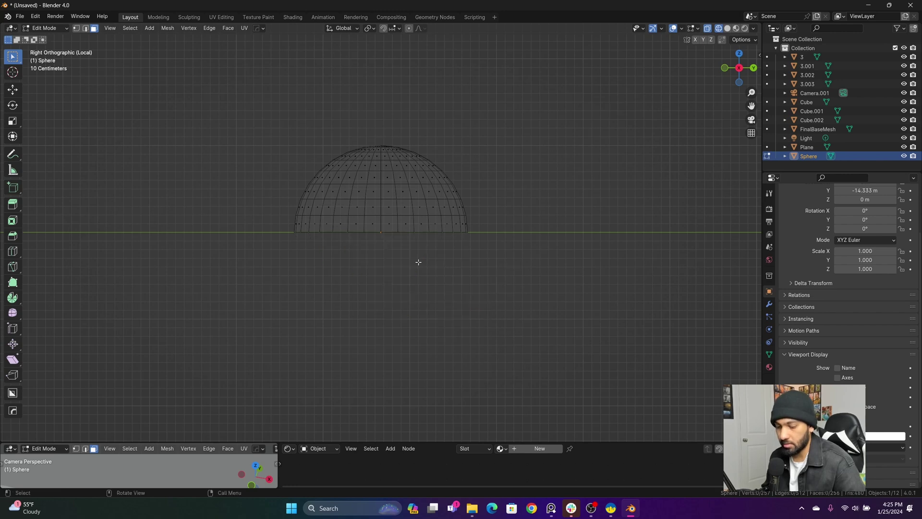
{"action": "key", "text": "Tab"}
Delete the central cap faces at the dome's top to open a round hole, and finish editing the mesh.
{"action": "middle_click_drag", "start_coordinate": [425, 271], "coordinate": [386, 256]}
{"action": "scroll", "coordinate": [386, 256], "scroll_direction": "up", "scroll_amount": 3}
{"action": "key", "text": "Tab"}
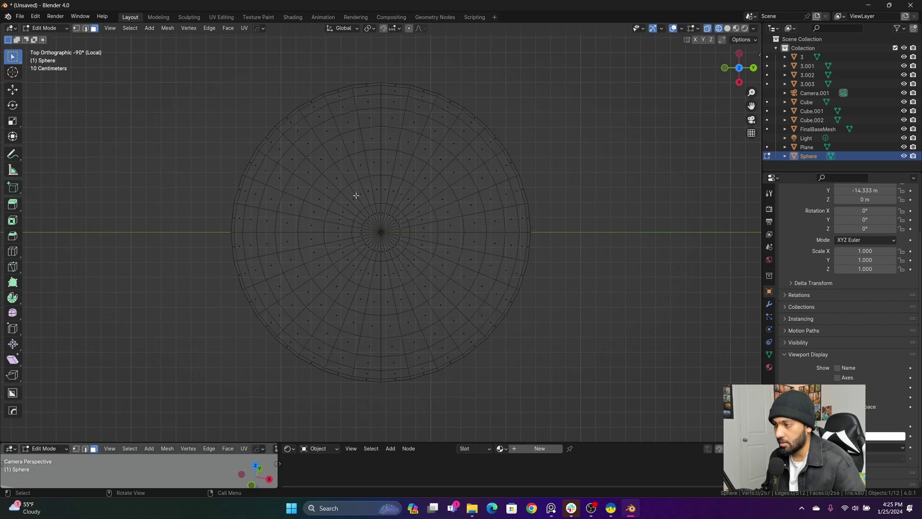
{"action": "left_click_drag", "start_coordinate": [330, 180], "coordinate": [436, 282]}
{"action": "key", "text": "x"}
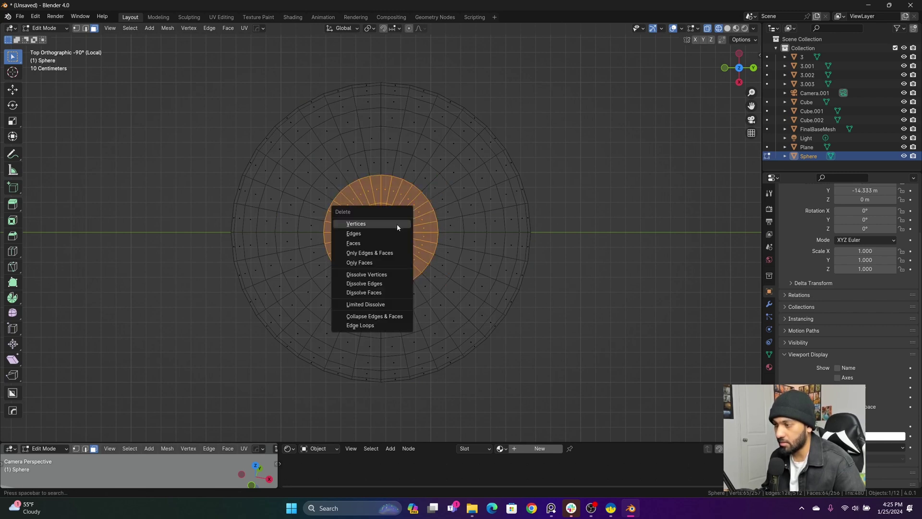
{"action": "left_click", "coordinate": [396, 245]}
{"action": "key", "text": "Tab"}
{"action": "left_click", "coordinate": [560, 238]}
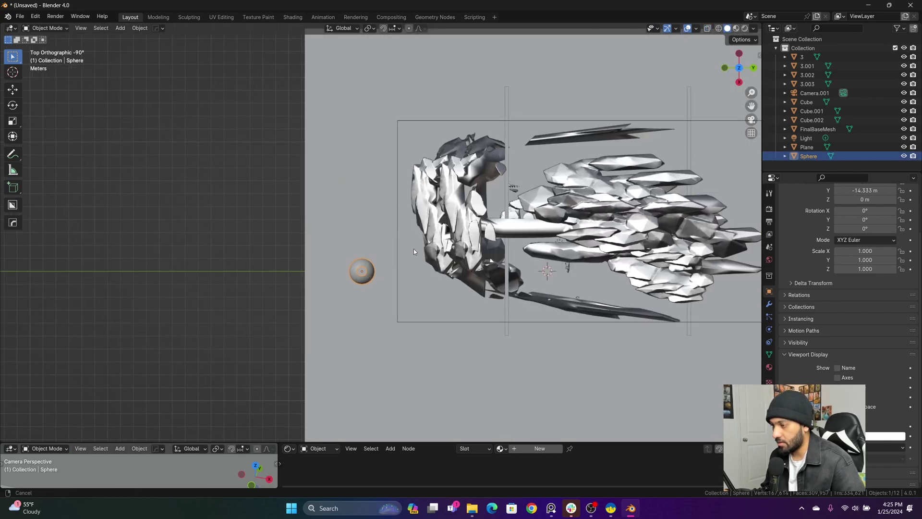
Move the open dome along the global Y axis into the space between the front and middle wall slabs.
{"action": "middle_click_drag", "start_coordinate": [413, 249], "coordinate": [321, 295], "text": "shift"}
{"action": "key", "text": "g"}
{"action": "key", "text": "y"}
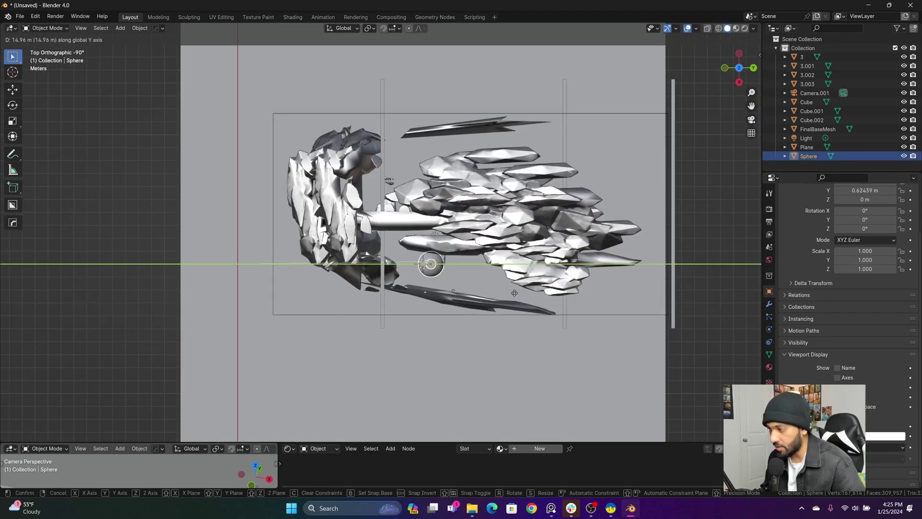
{"action": "left_click", "coordinate": [501, 295]}
Duplicate the open dome twice along the Y axis to make a row of three domes.
{"action": "middle_click_drag", "start_coordinate": [462, 295], "coordinate": [396, 301], "text": "shift"}
{"action": "key", "text": "shift+d"}
{"action": "left_click", "coordinate": [449, 302]}
{"action": "key", "text": "g"}
{"action": "left_click", "coordinate": [446, 301]}
{"action": "key", "text": "shift+d"}
{"action": "key", "text": "y"}
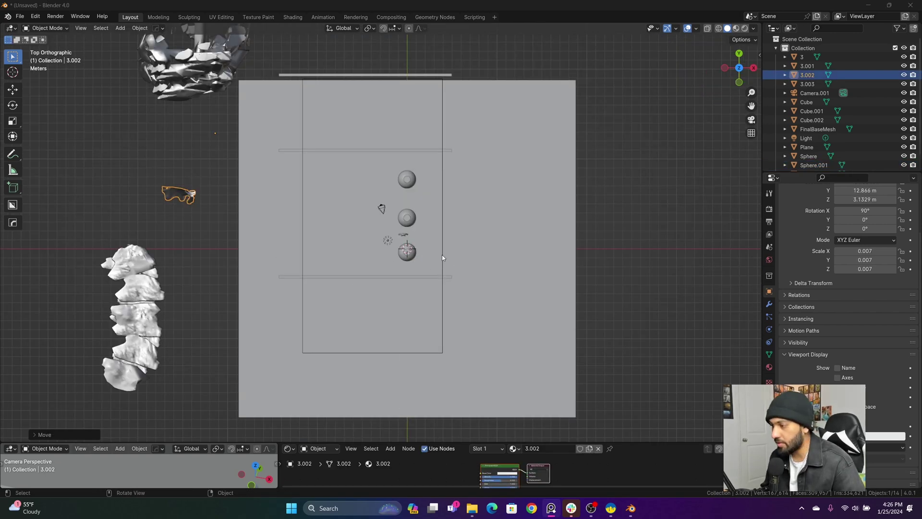
Scale the main rock shell, object 3, narrower along the global X axis.
{"action": "left_click", "coordinate": [442, 255]}
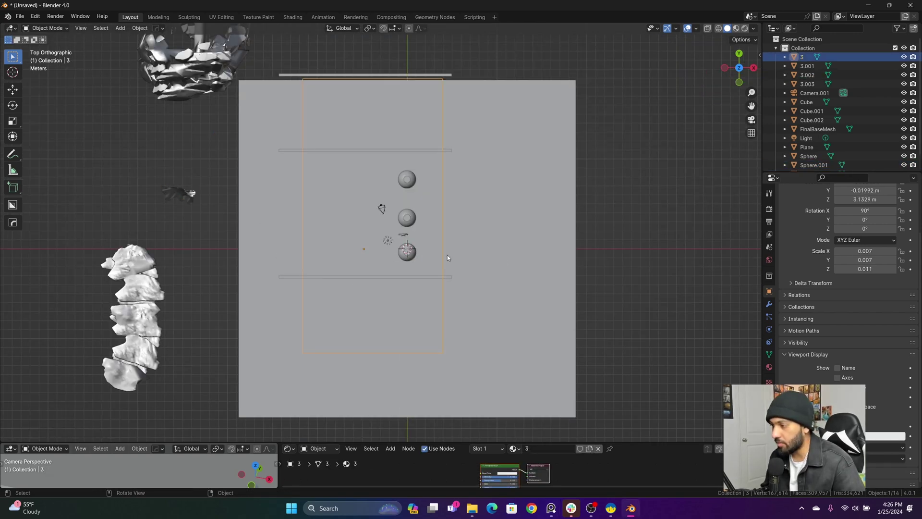
{"action": "key", "text": "s"}
{"action": "key", "text": "x"}
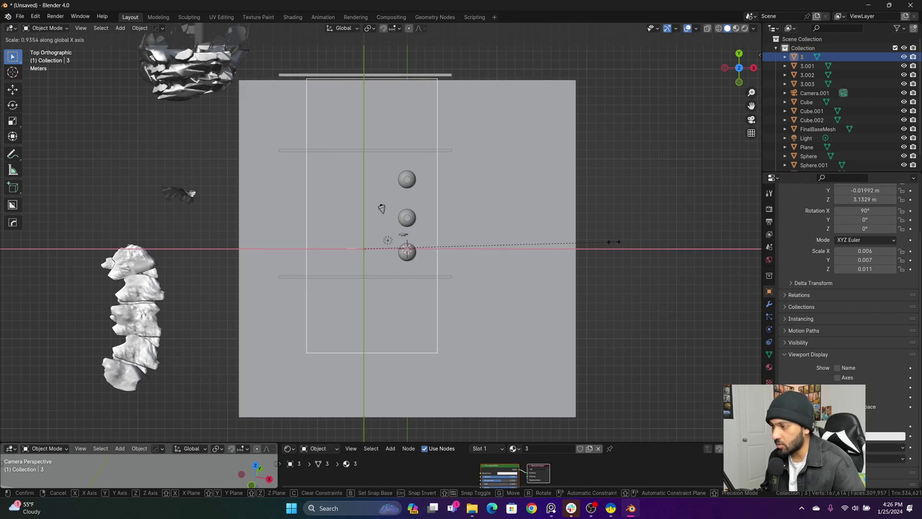
{"action": "key", "text": "Escape"}
{"action": "middle_click_drag", "start_coordinate": [547, 243], "coordinate": [565, 231]}
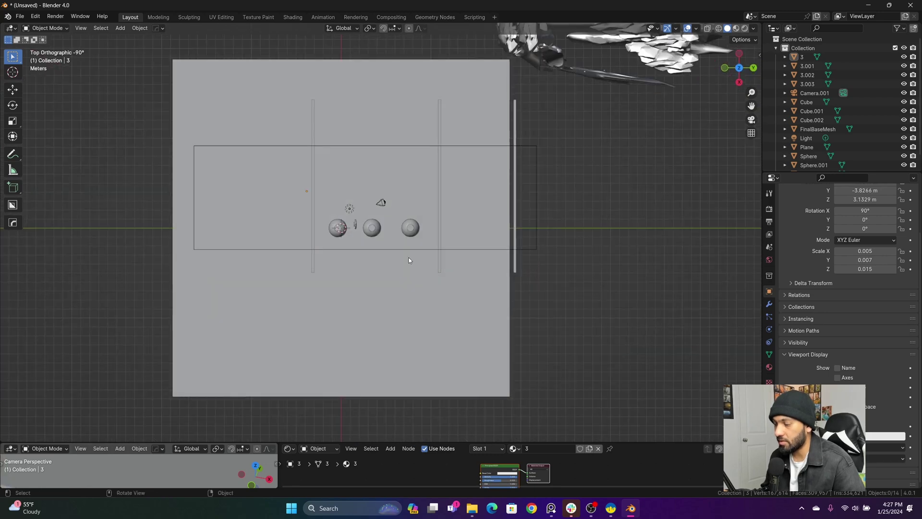
Reposition the middle dome, Sphere.001, to even out its spacing between the other two domes.
{"action": "scroll", "coordinate": [380, 241], "scroll_direction": "up", "scroll_amount": 3}
{"action": "left_click", "coordinate": [370, 234]}
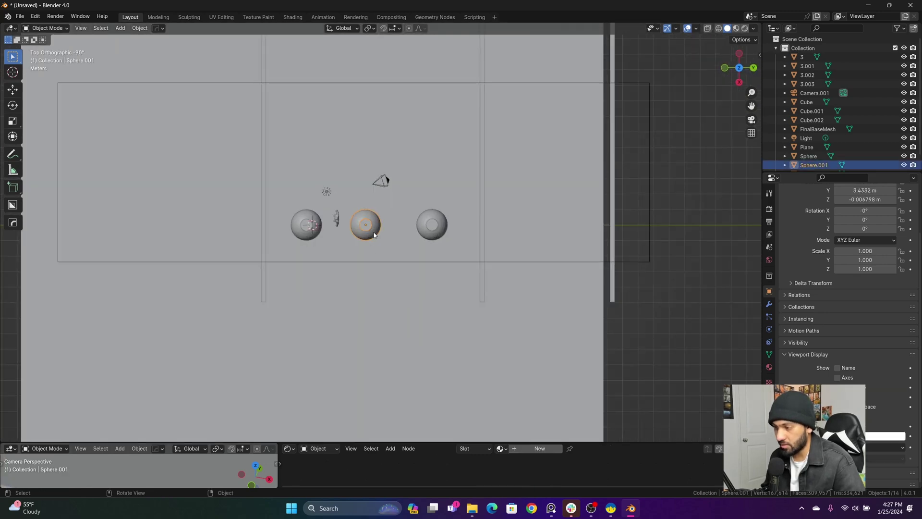
{"action": "key", "text": "g"}
{"action": "left_click", "coordinate": [384, 235]}
{"action": "middle_click_drag", "start_coordinate": [384, 235], "coordinate": [400, 238]}
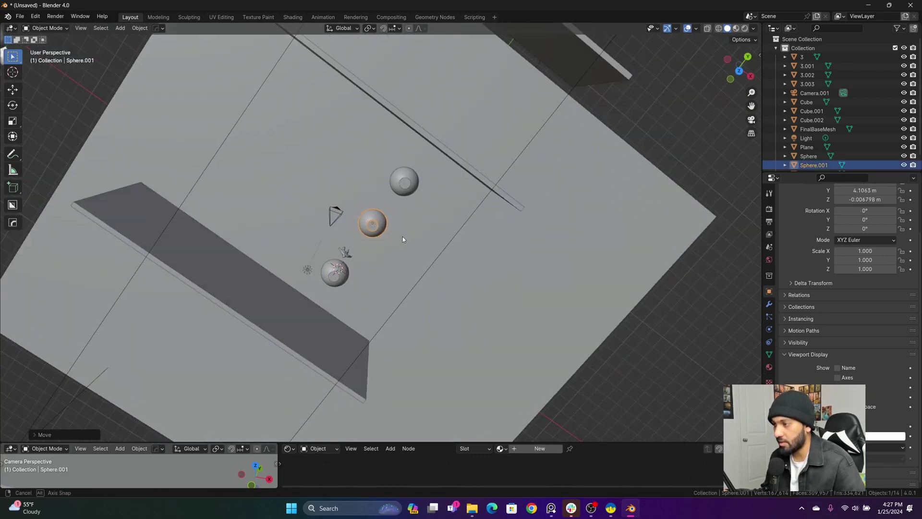
{"action": "key", "text": "KP_7"}
{"action": "scroll", "coordinate": [431, 217], "scroll_direction": "down", "scroll_amount": 1}
{"action": "key", "text": "g"}
{"action": "left_click", "coordinate": [384, 241]}
Add a cube opposite the domes, stretch it to a Y scale of 3.068, and place a linked copy end to end with it.
{"action": "key", "text": "shift+a"}
{"action": "left_click", "coordinate": [543, 218]}
{"action": "key", "text": "s"}
{"action": "key", "text": "y"}
{"action": "key", "text": "g"}
{"action": "key", "text": "alt+d"}
{"action": "left_click", "coordinate": [292, 251]}
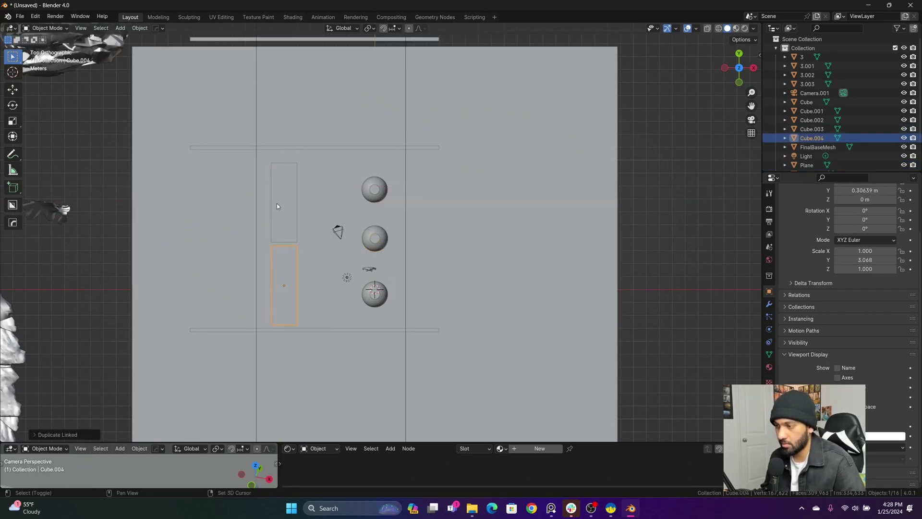
Flatten both long blocks together along the global Z axis and raise them above the ground.
{"action": "left_click", "coordinate": [289, 234], "text": "shift"}
{"action": "key", "text": "KP_3"}
{"action": "key", "text": "s"}
{"action": "key", "text": "z"}
{"action": "key", "text": "g"}
{"action": "key", "text": "z"}
{"action": "middle_click_drag", "start_coordinate": [384, 231], "coordinate": [414, 249]}
{"action": "key", "text": "KP_3"}
{"action": "key", "text": "g"}
Thin both long blocks to a Z scale of 0.068 and set their height to about 0.96 m as tabletops.
{"action": "key", "text": "s"}
{"action": "key", "text": "z"}
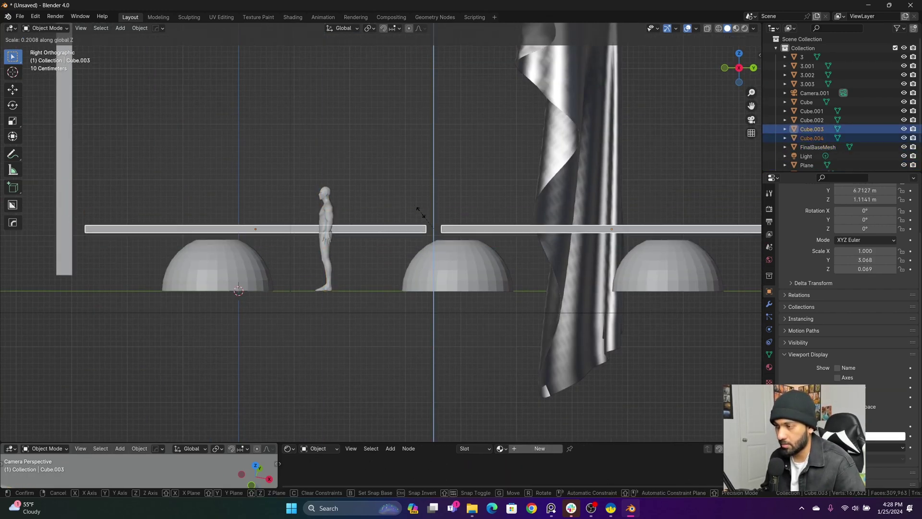
{"action": "left_click", "coordinate": [420, 211]}
{"action": "key", "text": "g"}
{"action": "key", "text": "z"}
{"action": "left_click", "coordinate": [423, 220]}
{"action": "left_click", "coordinate": [426, 213]}
Add a UV sphere and move it along the global Y axis to about 15.2 m, between the middle and back wall slabs.
{"action": "key", "text": "KP_7"}
{"action": "scroll", "coordinate": [436, 248], "scroll_direction": "down", "scroll_amount": 8}
{"action": "middle_click_drag", "start_coordinate": [305, 97], "coordinate": [323, 154], "text": "shift"}
{"action": "middle_click_drag", "start_coordinate": [377, 110], "coordinate": [399, 219], "text": "shift"}
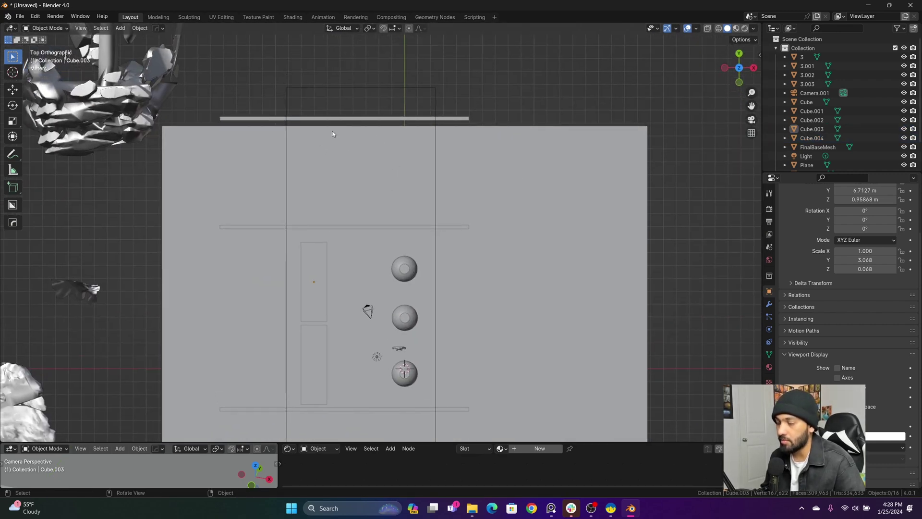
{"action": "key", "text": "shift+a"}
{"action": "left_click", "coordinate": [515, 181]}
{"action": "middle_click_drag", "start_coordinate": [509, 183], "coordinate": [438, 186]}
{"action": "key", "text": "KP_3"}
{"action": "key", "text": "g"}
{"action": "key", "text": "y"}
{"action": "left_click", "coordinate": [394, 267]}
Delete the lower half of the new sphere's faces in wireframe display.
{"action": "key", "text": "Tab"}
{"action": "key", "text": "shift+z"}
{"action": "left_click_drag", "start_coordinate": [318, 242], "coordinate": [510, 337]}
{"action": "key", "text": "x"}
{"action": "key", "text": "f"}
{"action": "key", "text": "Tab"}
Mirror the half sphere along Z into an upright bowl and raise it to about 2.2 m.
{"action": "key", "text": "ctrl+m"}
{"action": "key", "text": "z"}
{"action": "key", "text": "Return"}
{"action": "key", "text": "shift+z"}
{"action": "key", "text": "g"}
{"action": "key", "text": "z"}
{"action": "middle_click_drag", "start_coordinate": [422, 231], "coordinate": [352, 264]}
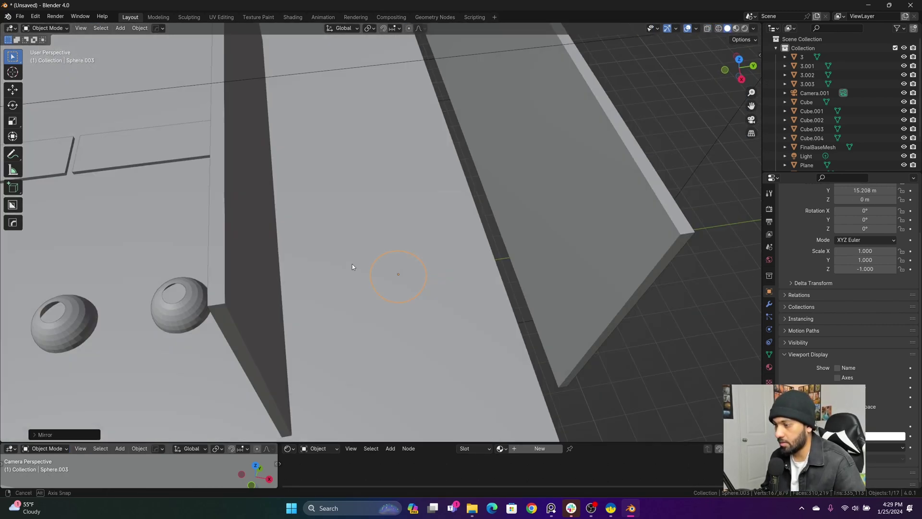
Place the bowl beside the back wall slab at about Y 18 m and add two copies, offset along X and Y.
{"action": "key", "text": "KP_7"}
{"action": "key", "text": "g"}
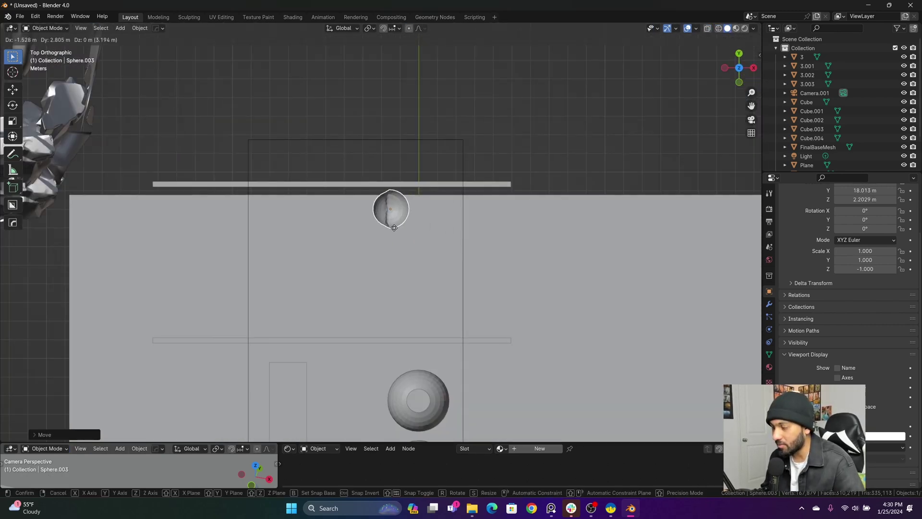
{"action": "key", "text": "shift+d"}
{"action": "key", "text": "x"}
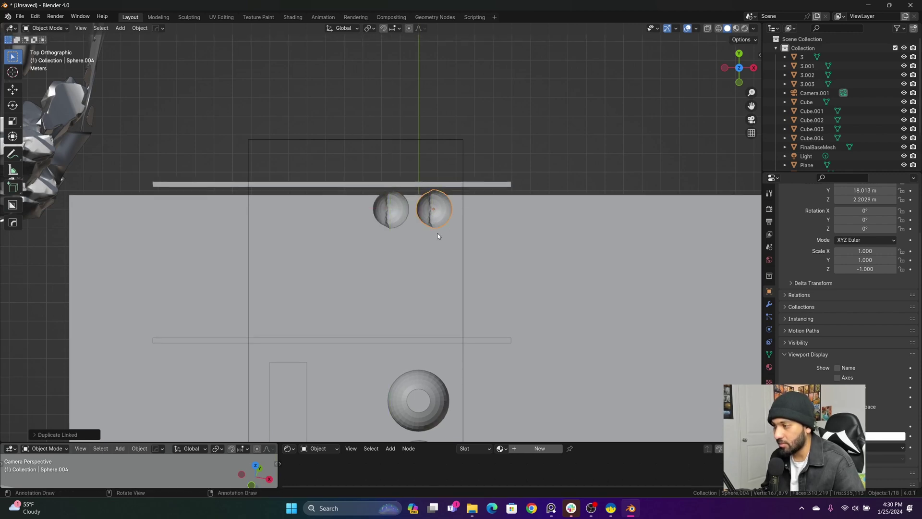
{"action": "key", "text": "y"}
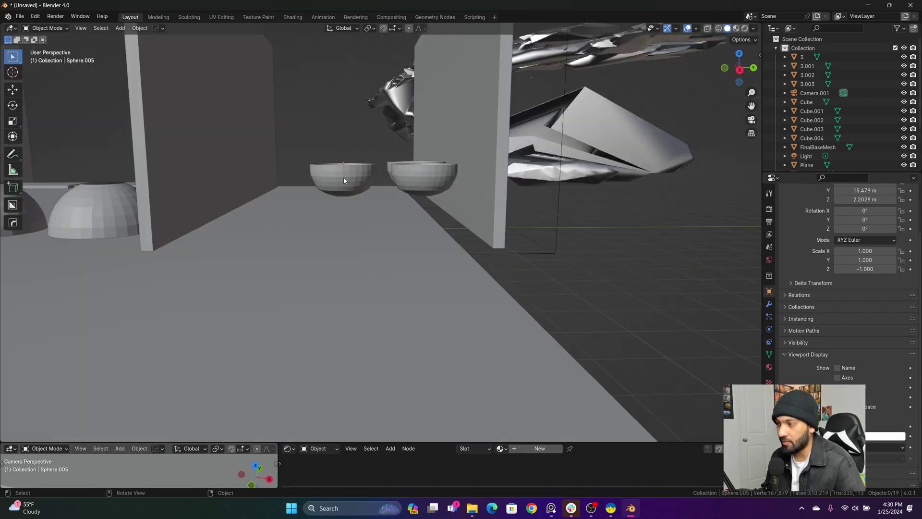
Add a cube, thin it to a Y scale of 0.118, and stand it under the front bowl's edge as a support post.
{"action": "key", "text": "shift+a"}
{"action": "left_click", "coordinate": [370, 195]}
{"action": "key", "text": "KP_3"}
{"action": "key", "text": "s"}
{"action": "key", "text": "y"}
{"action": "left_click", "coordinate": [348, 187]}
{"action": "key", "text": "g"}
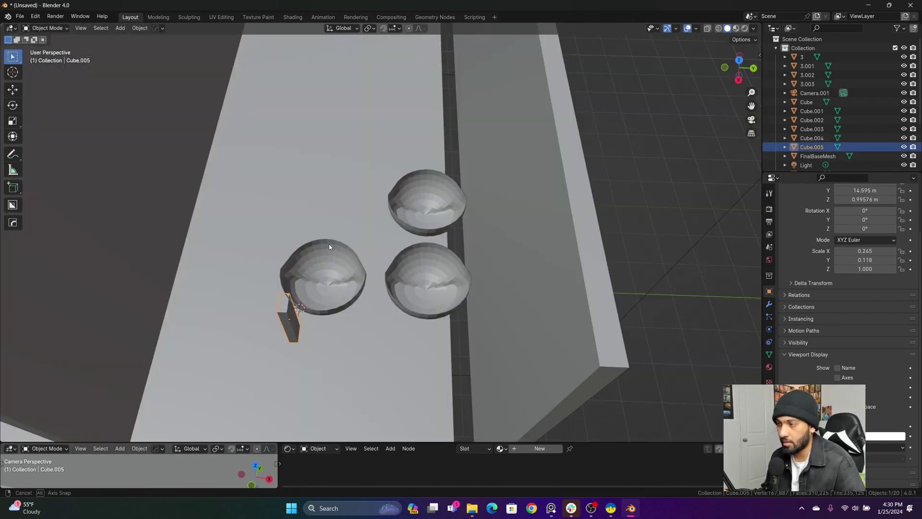
Narrow the support post along the global X axis to a scale of 0.144.
{"action": "key", "text": "KP_7"}
{"action": "key", "text": "s"}
{"action": "key", "text": "x"}
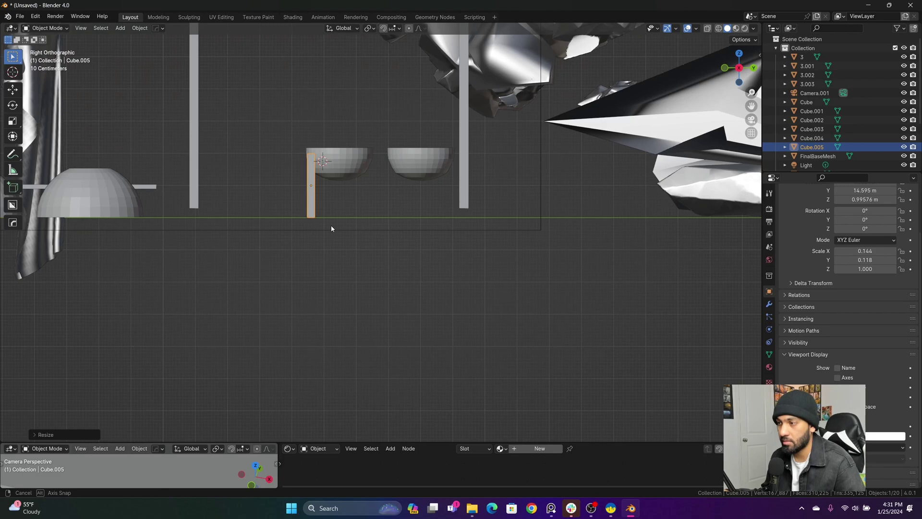
Complete the front bowl's stand with copied legs and horizontal crossbars at floor level and about mid-height.
{"action": "scroll", "coordinate": [462, 264], "scroll_direction": "down", "scroll_amount": 3}
{"action": "scroll", "coordinate": [462, 264], "scroll_direction": "up", "scroll_amount": 3}
{"action": "key", "text": "g"}
{"action": "left_click", "coordinate": [428, 263]}
{"action": "scroll", "coordinate": [383, 287], "scroll_direction": "up", "scroll_amount": 3}
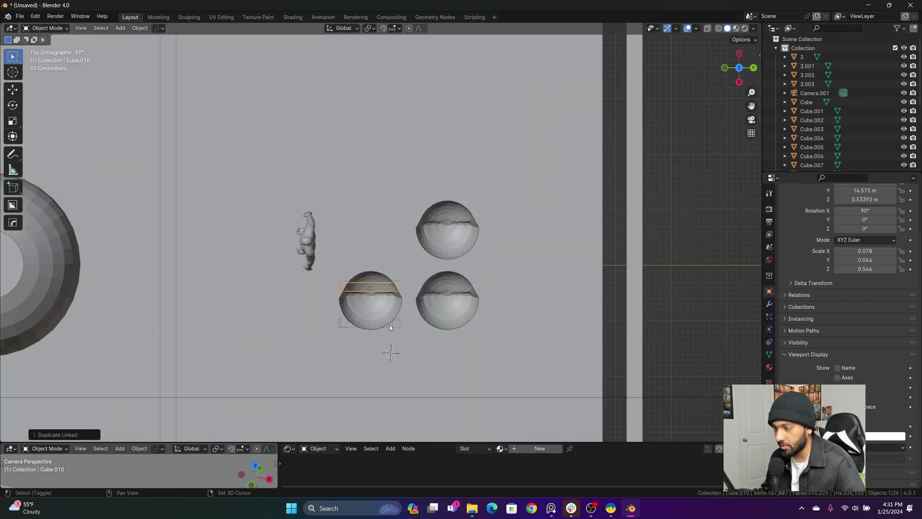
{"action": "scroll", "coordinate": [390, 325], "scroll_direction": "up", "scroll_amount": 4}
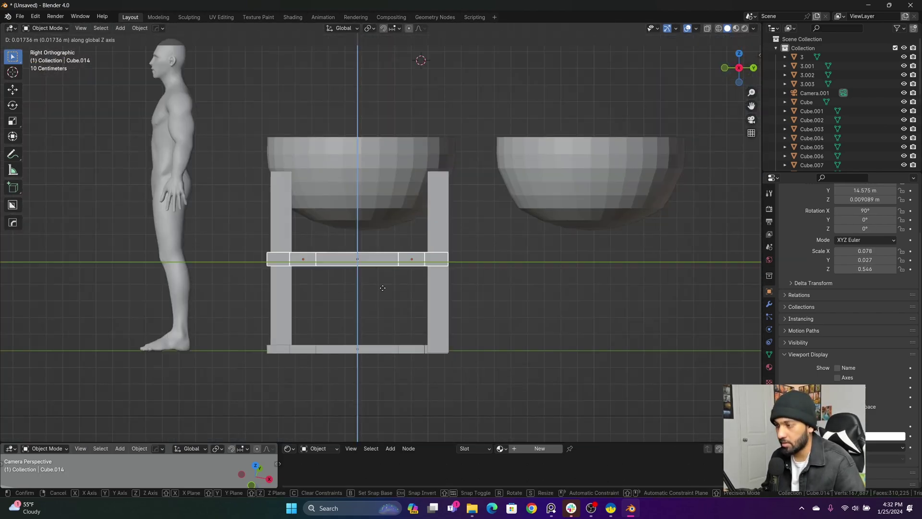
{"action": "left_click", "coordinate": [387, 173]}
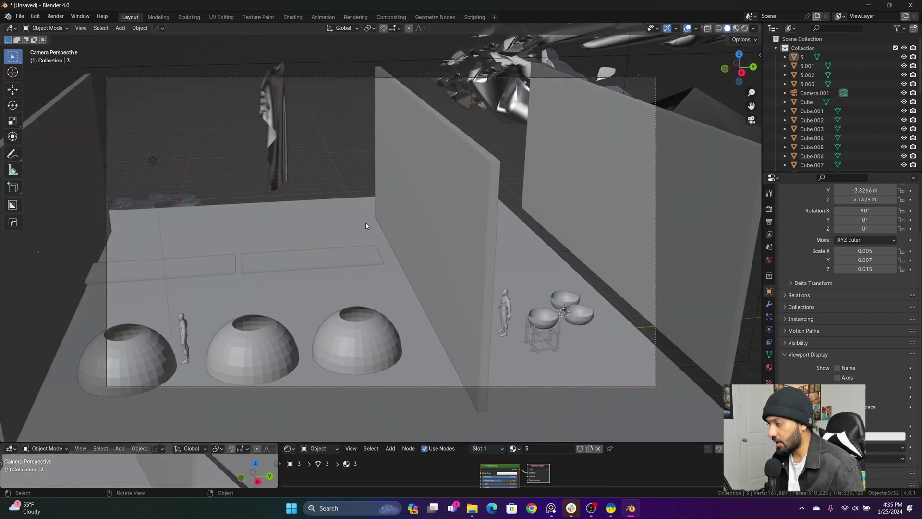
Frame the camera view on the three bowls, the stand and the standing human figure inside the bakery shell.
{"action": "middle_click_drag", "start_coordinate": [366, 226], "coordinate": [582, 212]}
{"action": "middle_click_drag", "start_coordinate": [371, 200], "coordinate": [425, 207], "text": "shift"}
{"action": "scroll", "coordinate": [373, 224], "scroll_direction": "up", "scroll_amount": 3}
{"action": "middle_click_drag", "start_coordinate": [374, 224], "coordinate": [450, 294]}
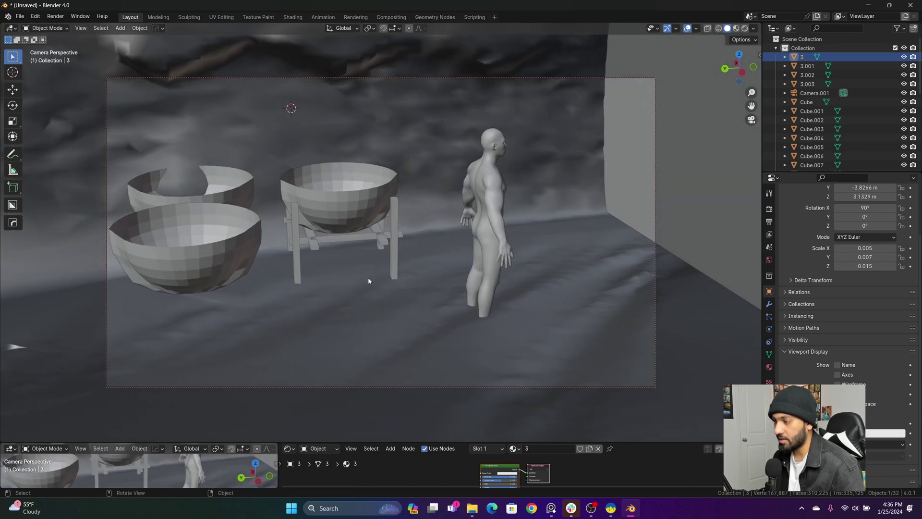
{"action": "middle_click_drag", "start_coordinate": [515, 232], "coordinate": [505, 194]}
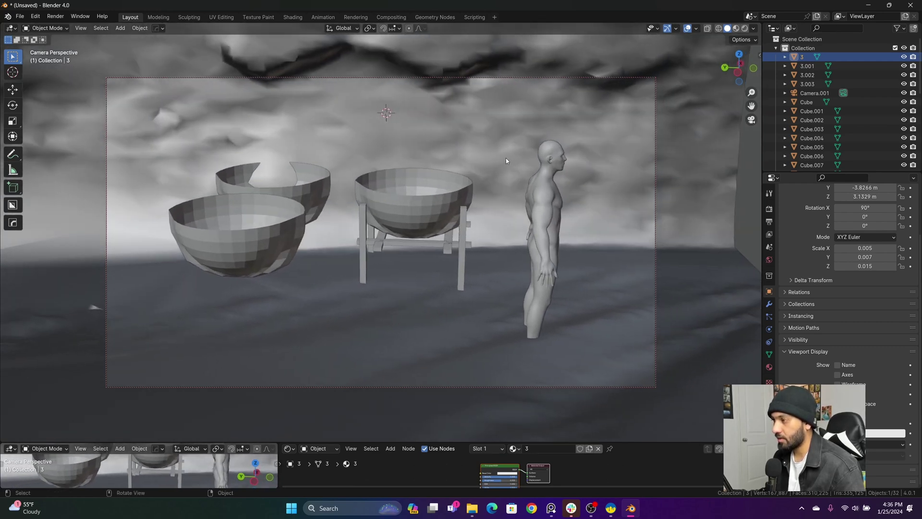
Set the camera's focal length to 20 mm and reframe the bowl room through the wider lens.
{"action": "left_click", "coordinate": [522, 78]}
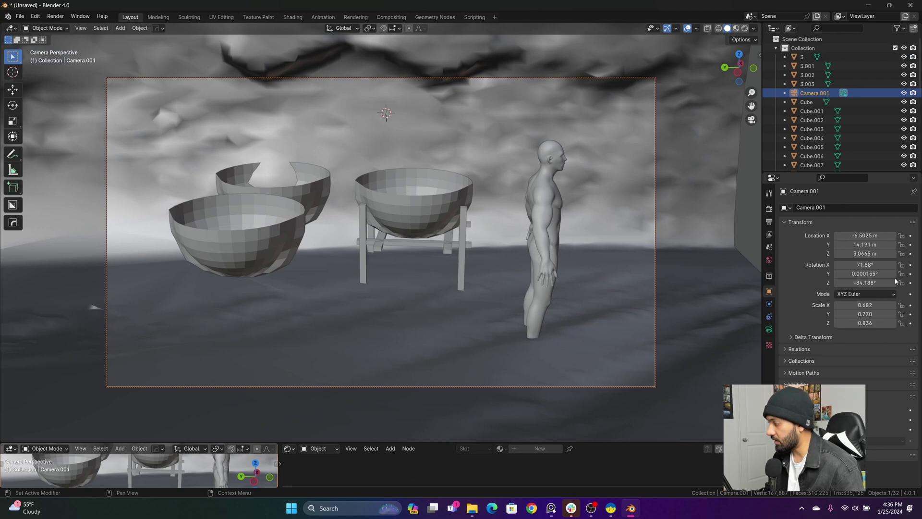
{"action": "left_click", "coordinate": [769, 328]}
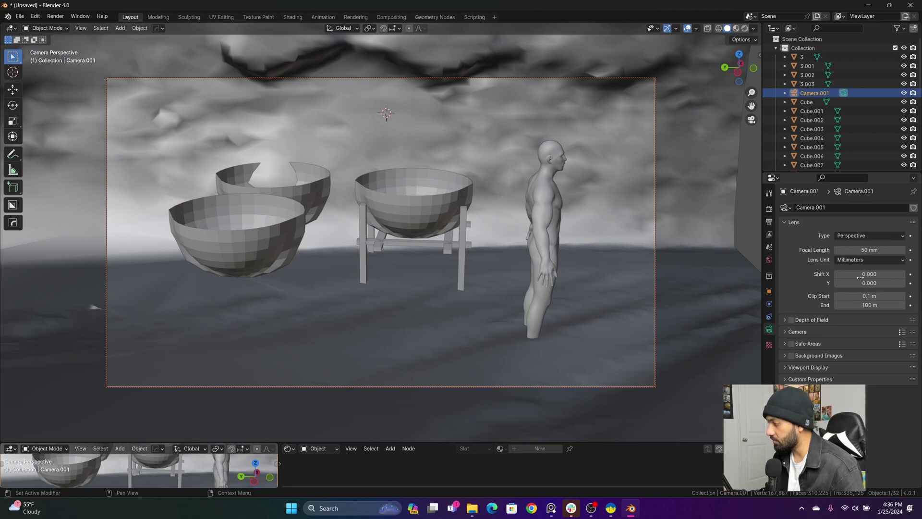
{"action": "left_click", "coordinate": [858, 250]}
{"action": "type", "text": "20"}
{"action": "key", "text": "Return"}
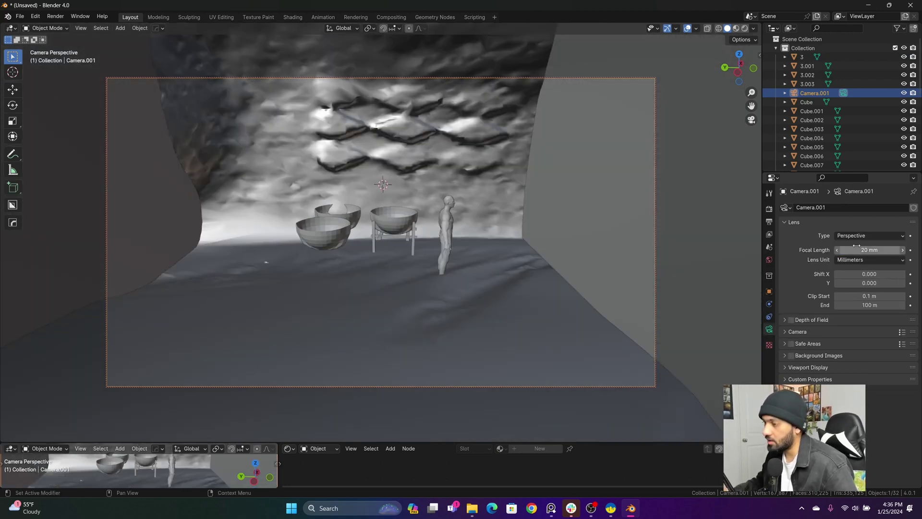
{"action": "middle_click_drag", "start_coordinate": [499, 240], "coordinate": [251, 227]}
{"action": "scroll", "coordinate": [251, 226], "scroll_direction": "down", "scroll_amount": 2}
{"action": "middle_click_drag", "start_coordinate": [445, 240], "coordinate": [371, 230]}
{"action": "scroll", "coordinate": [369, 240], "scroll_direction": "down", "scroll_amount": 2}
{"action": "scroll", "coordinate": [357, 242], "scroll_direction": "down", "scroll_amount": 1}
{"action": "scroll", "coordinate": [357, 243], "scroll_direction": "up", "scroll_amount": 1}
{"action": "scroll", "coordinate": [360, 200], "scroll_direction": "down", "scroll_amount": 2}
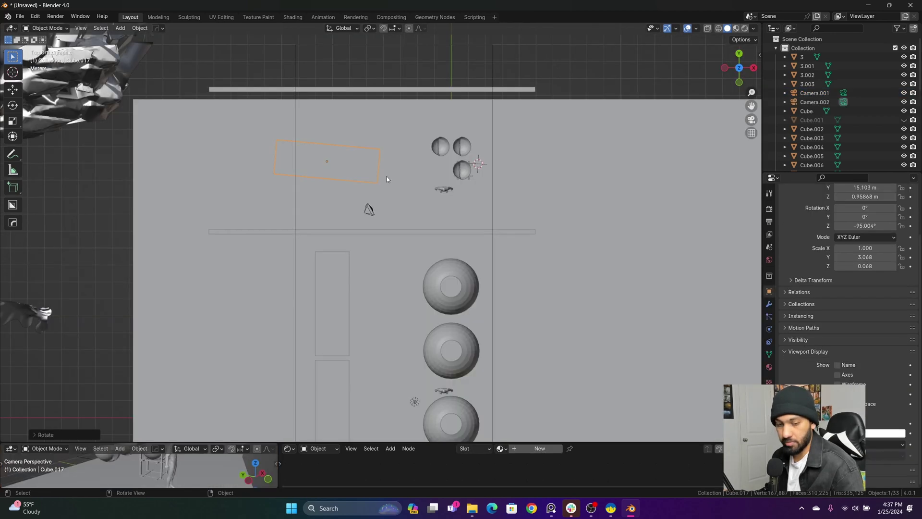
Move the angled table slab copy across beside the bowls and rotate it further.
{"action": "key", "text": "g"}
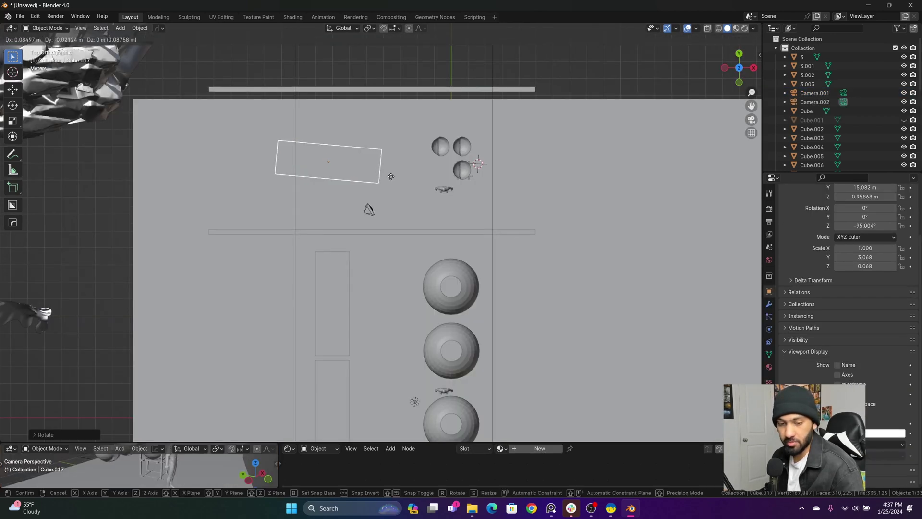
{"action": "left_click", "coordinate": [510, 158]}
{"action": "key", "text": "r"}
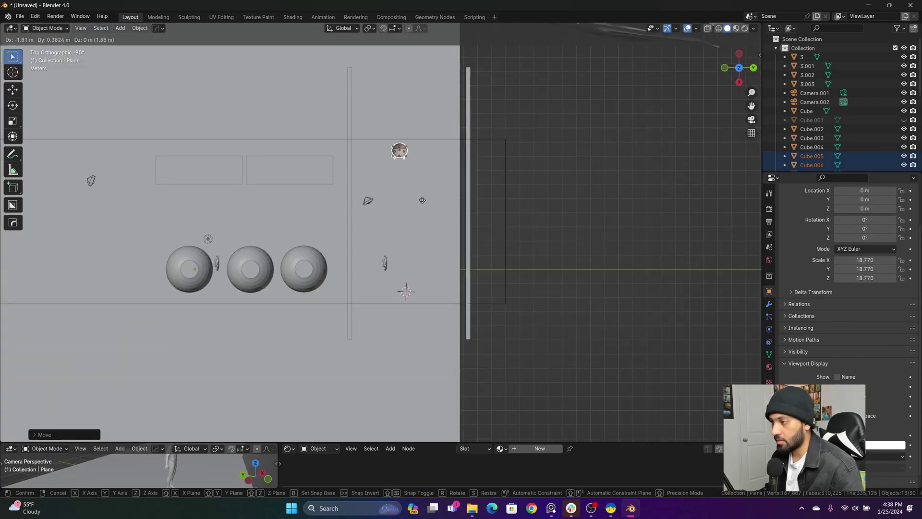
{"action": "mouse_move", "coordinate": [391, 339]}
{"action": "middle_mouse_down"}
{"action": "mouse_move", "coordinate": [365, 308]}
{"action": "mouse_move", "coordinate": [392, 340]}
{"action": "middle_mouse_up"}
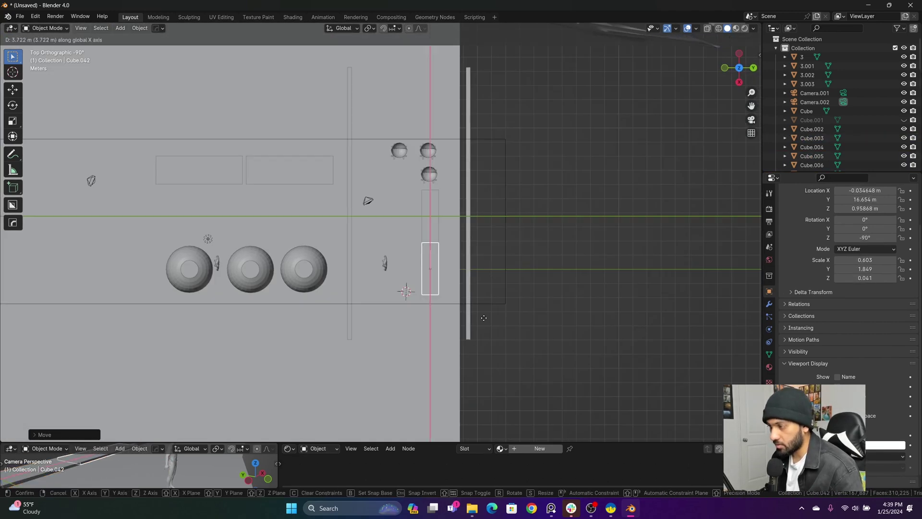
Duplicate the small table slabs into a second row beside the first, aligning the last copy at Y 14.964 m.
{"action": "key", "text": "shift+d"}
{"action": "left_click", "coordinate": [459, 318]}
{"action": "middle_click_drag", "start_coordinate": [537, 300], "coordinate": [444, 321]}
{"action": "left_click", "coordinate": [445, 321]}
{"action": "key", "text": "g"}
{"action": "key", "text": "y"}
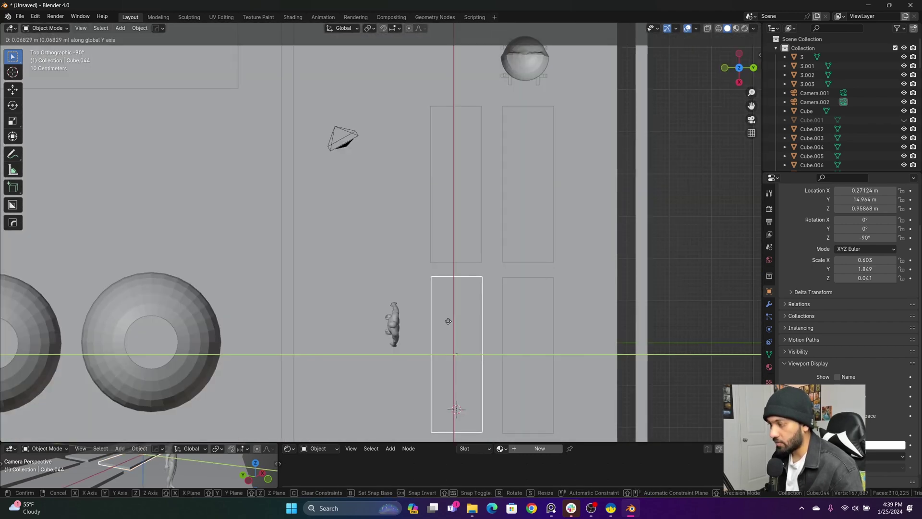
{"action": "left_click", "coordinate": [448, 321]}
Examine the spacing of the bowls, table slabs and human figure in the bowl room, in perspective and from above.
{"action": "scroll", "coordinate": [461, 309], "scroll_direction": "down", "scroll_amount": 3}
{"action": "middle_click_drag", "start_coordinate": [442, 218], "coordinate": [385, 200]}
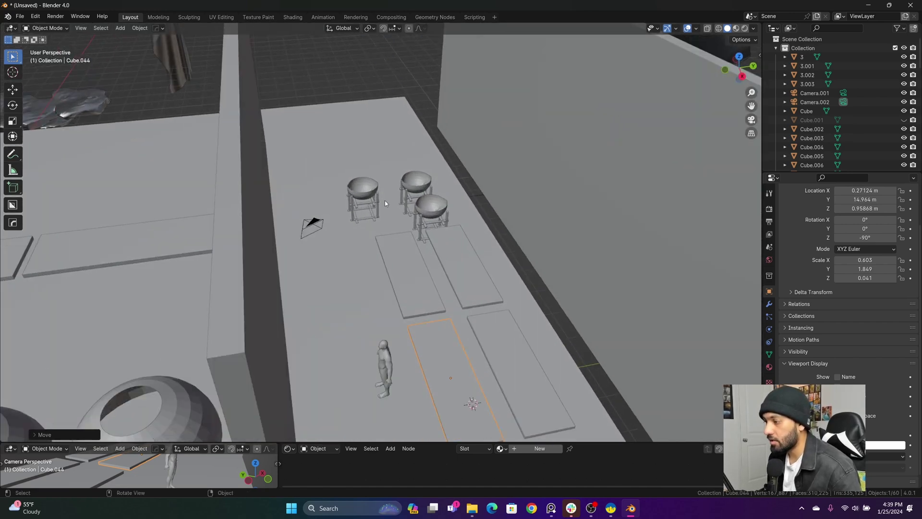
{"action": "scroll", "coordinate": [385, 192], "scroll_direction": "up", "scroll_amount": 5}
{"action": "middle_click_drag", "start_coordinate": [363, 115], "coordinate": [340, 192], "text": "shift"}
{"action": "scroll", "coordinate": [429, 247], "scroll_direction": "down", "scroll_amount": 3}
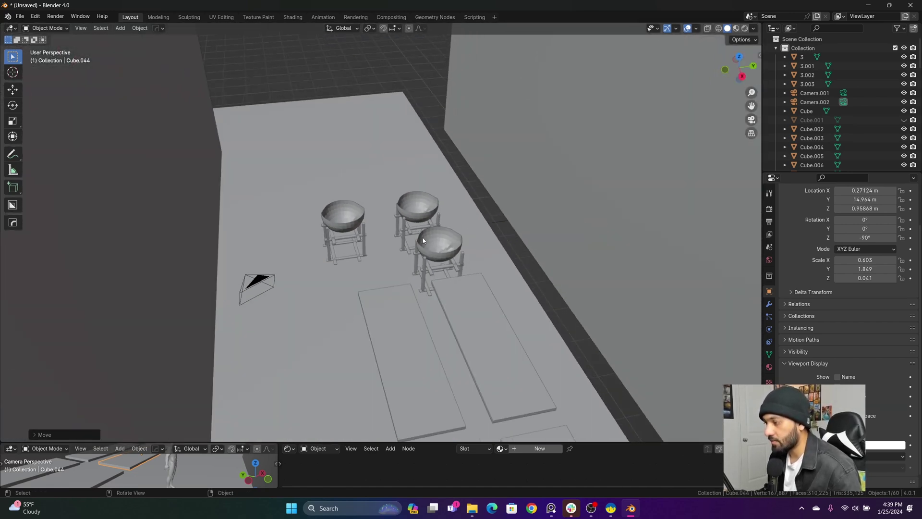
{"action": "middle_click_drag", "start_coordinate": [427, 260], "coordinate": [448, 312]}
{"action": "middle_click_drag", "start_coordinate": [443, 360], "coordinate": [450, 257], "text": "shift"}
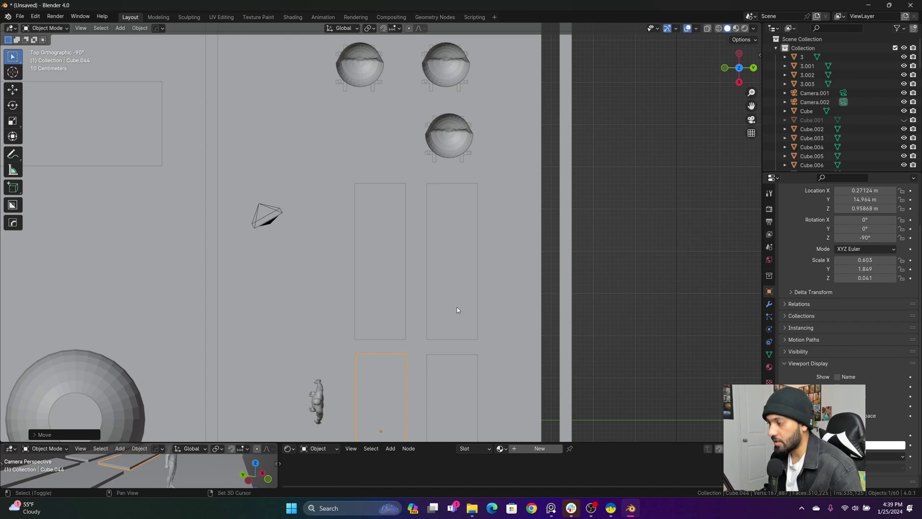
{"action": "middle_click_drag", "start_coordinate": [459, 339], "coordinate": [465, 275], "text": "shift"}
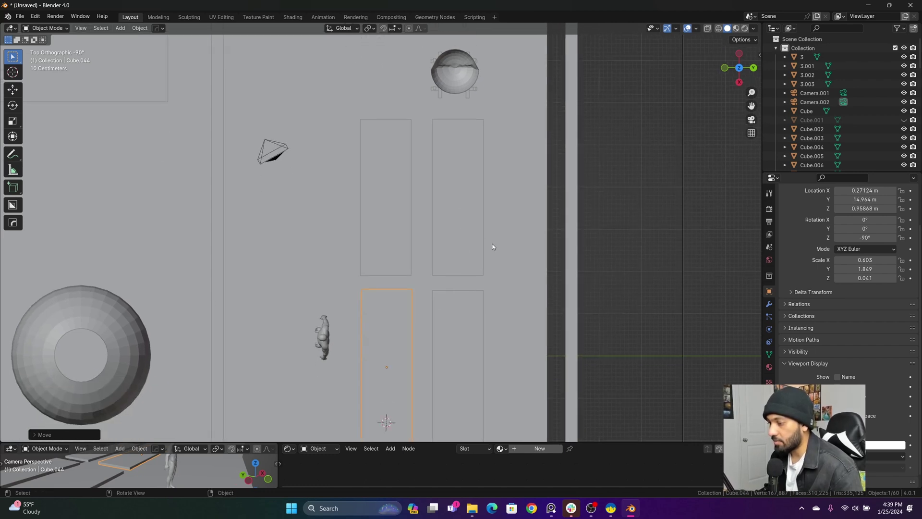
{"action": "scroll", "coordinate": [492, 246], "scroll_direction": "down", "scroll_amount": 1}
{"action": "middle_click_drag", "start_coordinate": [465, 255], "coordinate": [465, 237], "text": "shift"}
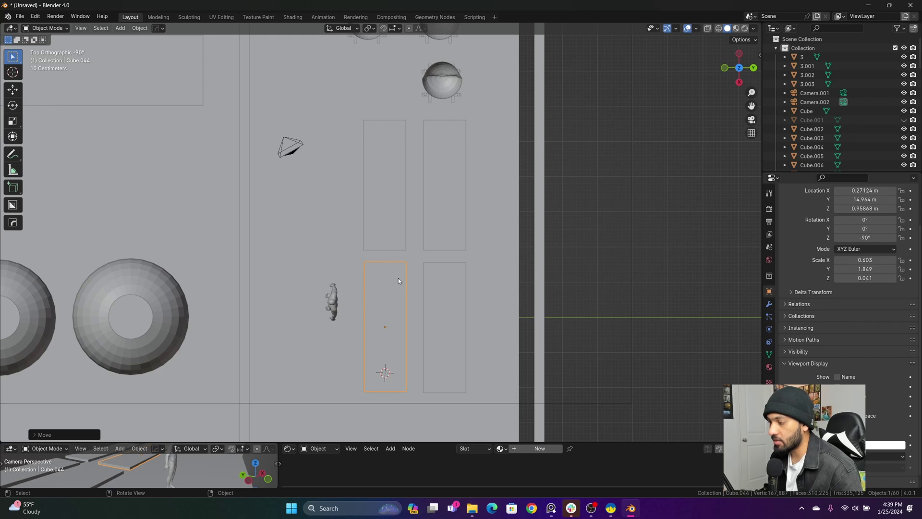
Delete the two table slabs of the row nearer the human figure, keeping the row beside the back wall.
{"action": "left_click", "coordinate": [387, 223]}
{"action": "key", "text": "Delete"}
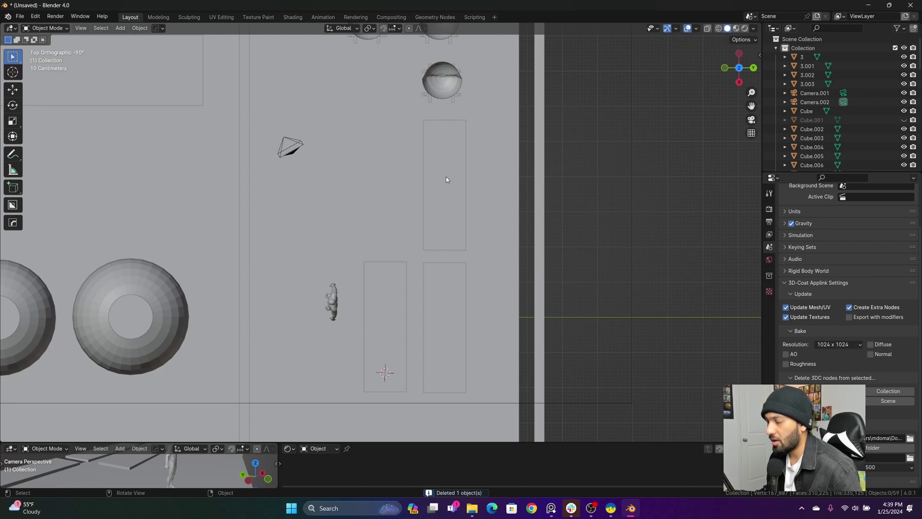
{"action": "scroll", "coordinate": [446, 183], "scroll_direction": "down", "scroll_amount": 5}
{"action": "scroll", "coordinate": [462, 180], "scroll_direction": "up", "scroll_amount": 4}
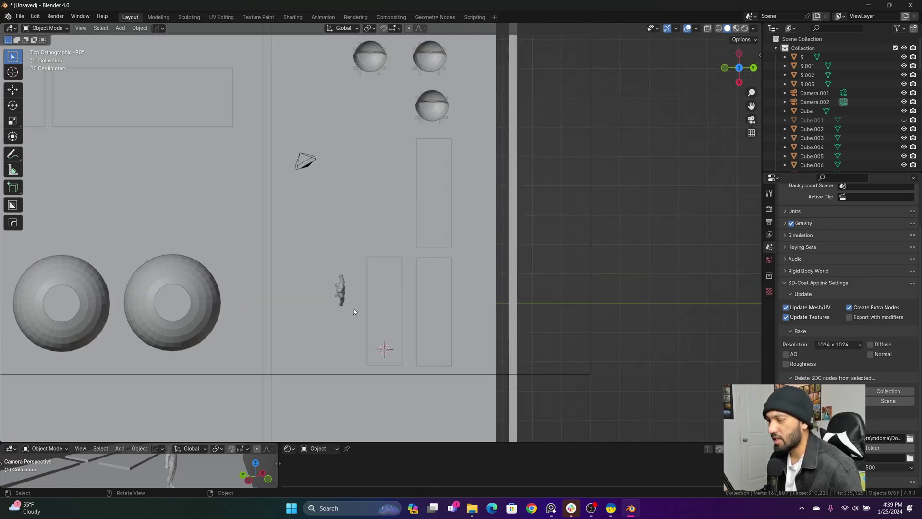
{"action": "left_click", "coordinate": [374, 298]}
{"action": "key", "text": "Delete"}
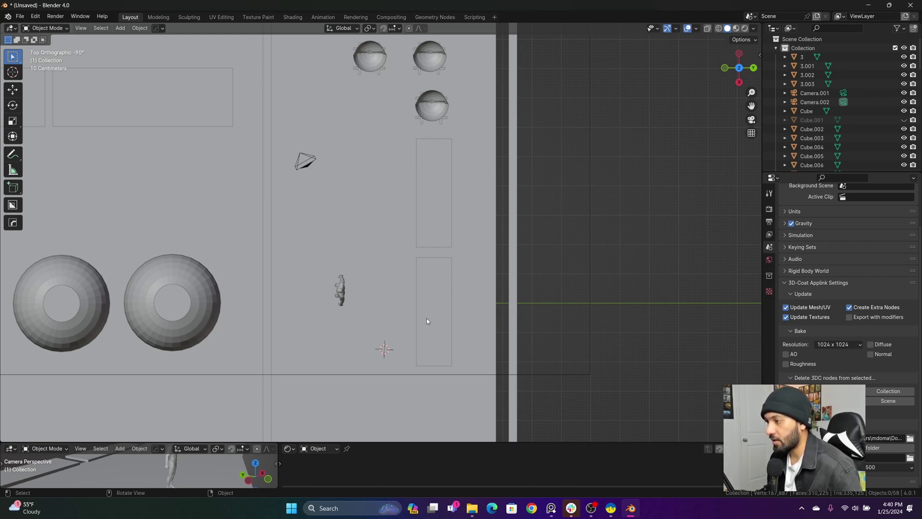
Duplicate the partition wall between the ovens and the bowl room and place the copy beyond the ovens at about Y -3.3 m.
{"action": "scroll", "coordinate": [411, 293], "scroll_direction": "down", "scroll_amount": 1}
{"action": "middle_click_drag", "start_coordinate": [410, 293], "coordinate": [493, 307], "text": "shift"}
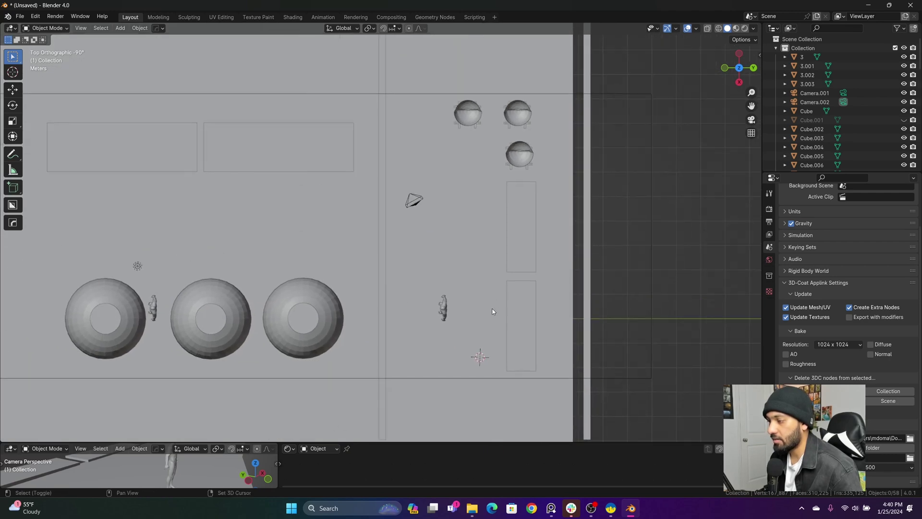
{"action": "middle_click_drag", "start_coordinate": [298, 181], "coordinate": [371, 189]}
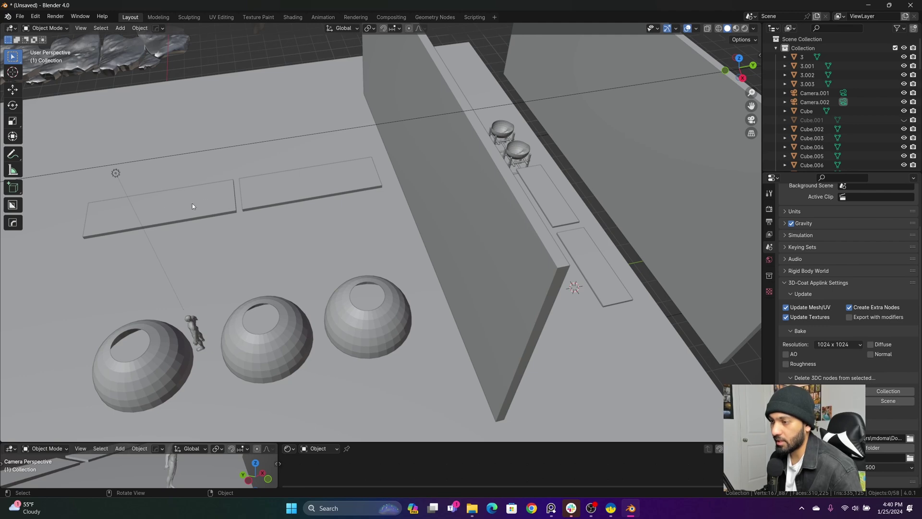
{"action": "middle_click_drag", "start_coordinate": [273, 197], "coordinate": [267, 255]}
{"action": "middle_click_drag", "start_coordinate": [347, 263], "coordinate": [539, 290], "text": "shift"}
{"action": "middle_click_drag", "start_coordinate": [309, 239], "coordinate": [424, 235], "text": "shift"}
{"action": "scroll", "coordinate": [381, 218], "scroll_direction": "down", "scroll_amount": 4}
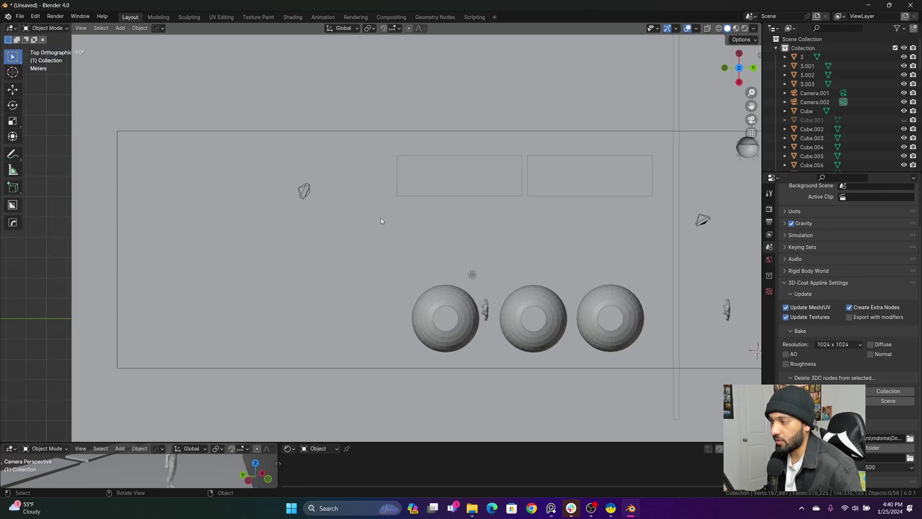
{"action": "left_click", "coordinate": [553, 267]}
{"action": "key", "text": "shift+d"}
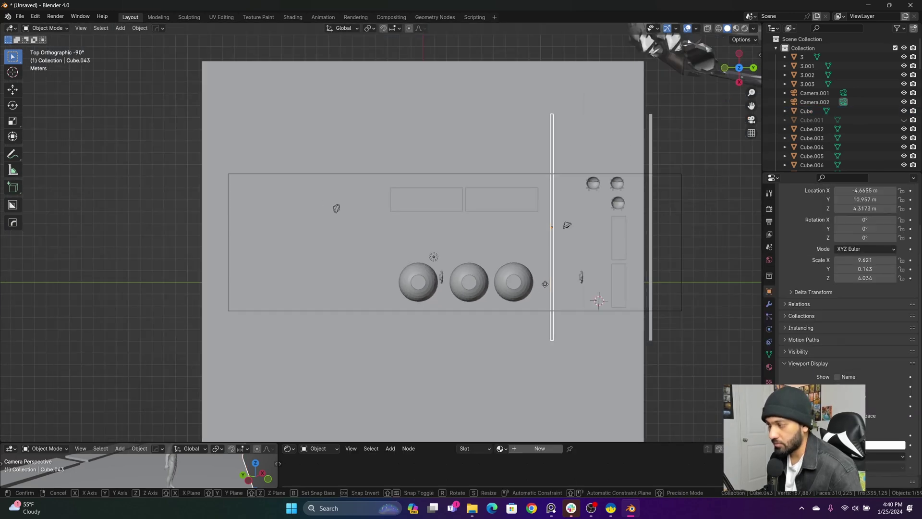
{"action": "left_click", "coordinate": [375, 292]}
Duplicate the new wall, shrink it to scale 3.146, 0.162, 1.319, and subtract it from the wall with a non-destructive Boolean difference.
{"action": "middle_click_drag", "start_coordinate": [375, 292], "coordinate": [431, 211]}
{"action": "key", "text": "KP_3"}
{"action": "key", "text": "shift+d"}
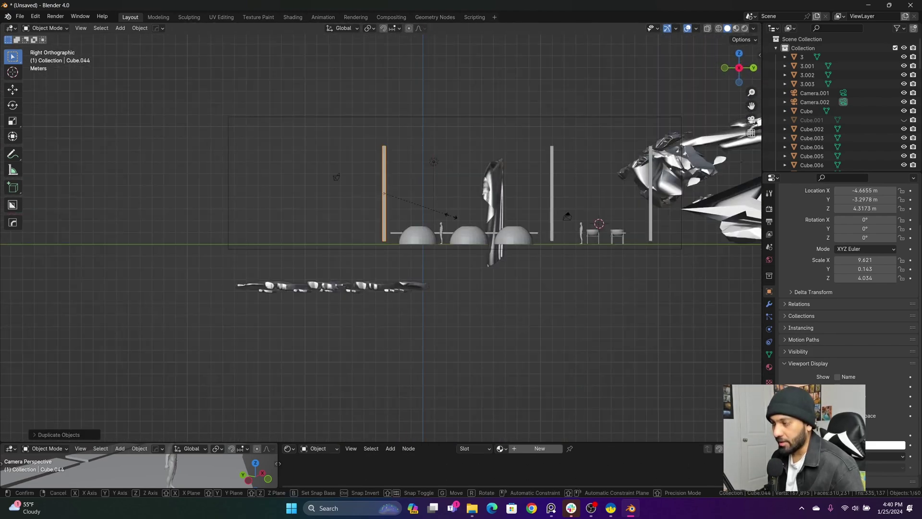
{"action": "key", "text": "s"}
{"action": "key", "text": "y"}
{"action": "left_click", "coordinate": [627, 229]}
{"action": "key", "text": "s"}
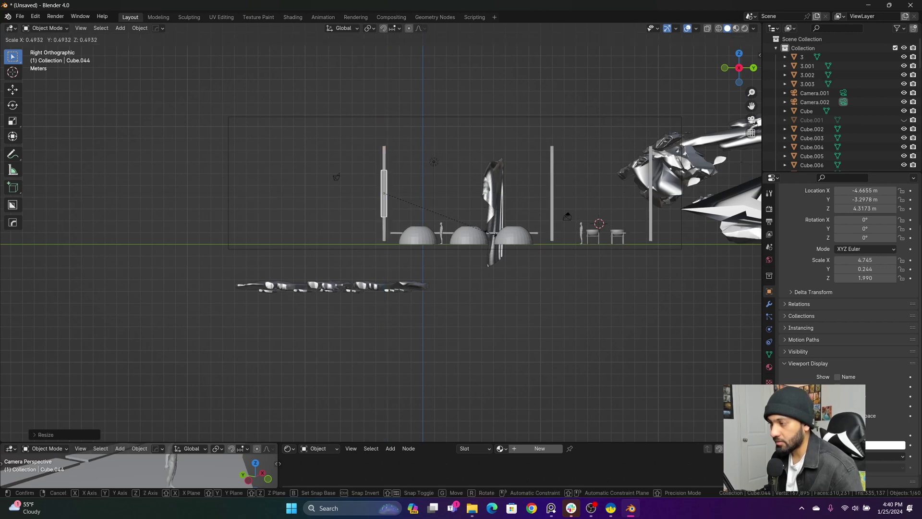
{"action": "left_click", "coordinate": [458, 225]}
{"action": "middle_click_drag", "start_coordinate": [459, 225], "coordinate": [500, 223]}
{"action": "middle_click_drag", "start_coordinate": [500, 223], "coordinate": [481, 240]}
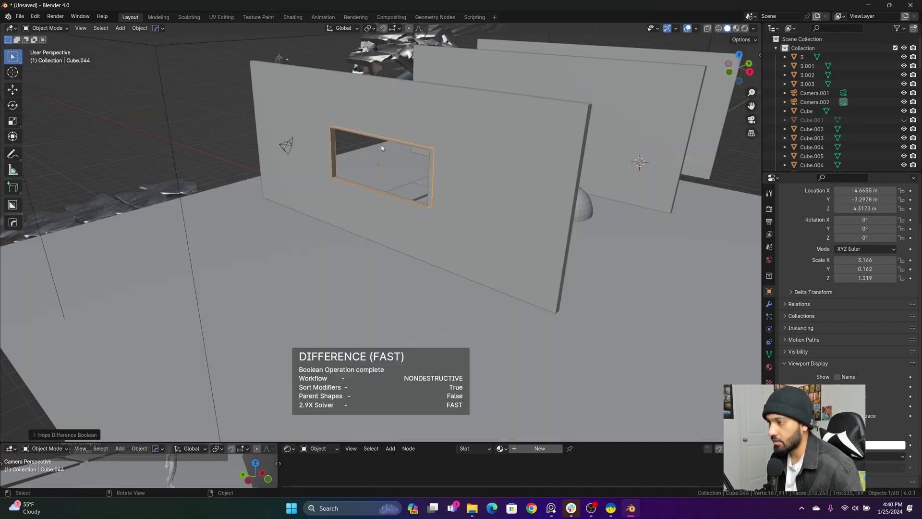
Lower the opening's cutter to about Z 2.51 m and narrow it along the X axis to a scale of 0.998.
{"action": "middle_click_drag", "start_coordinate": [418, 154], "coordinate": [450, 126]}
{"action": "key", "text": "KP_1"}
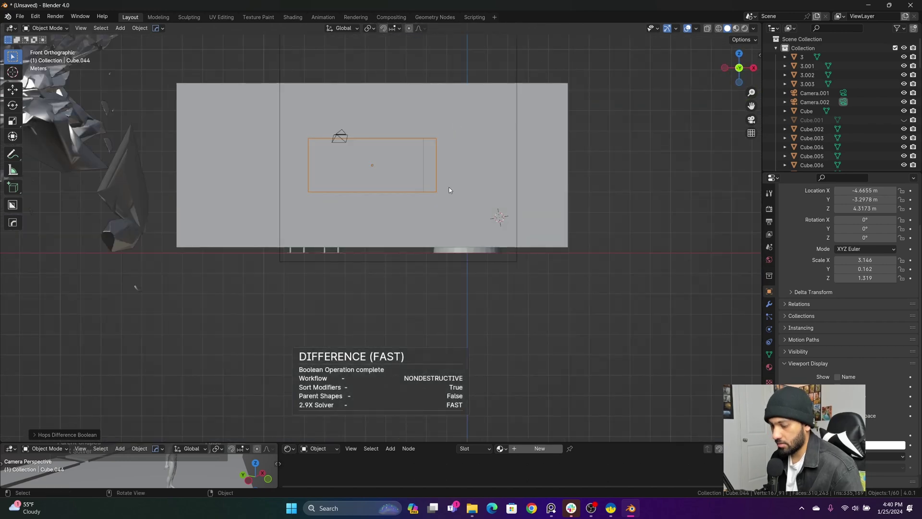
{"action": "key", "text": "g"}
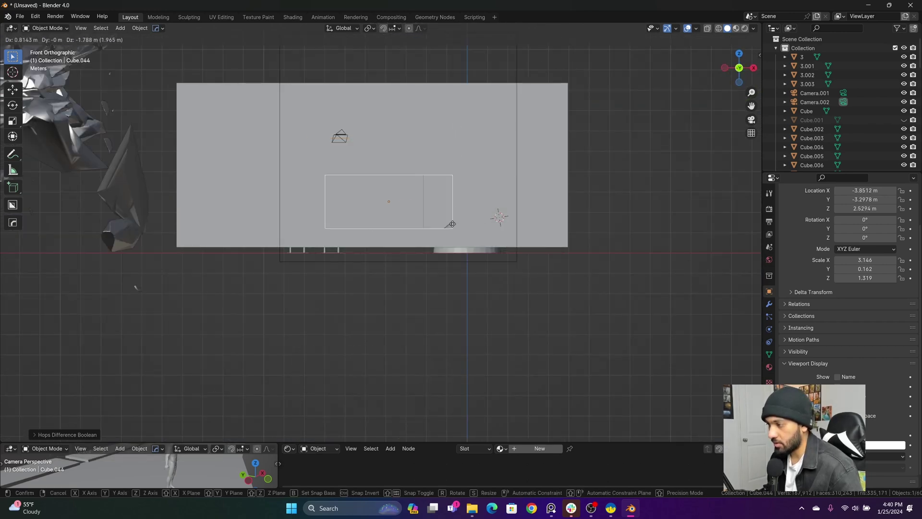
{"action": "left_click", "coordinate": [462, 224]}
{"action": "key", "text": "s"}
{"action": "key", "text": "x"}
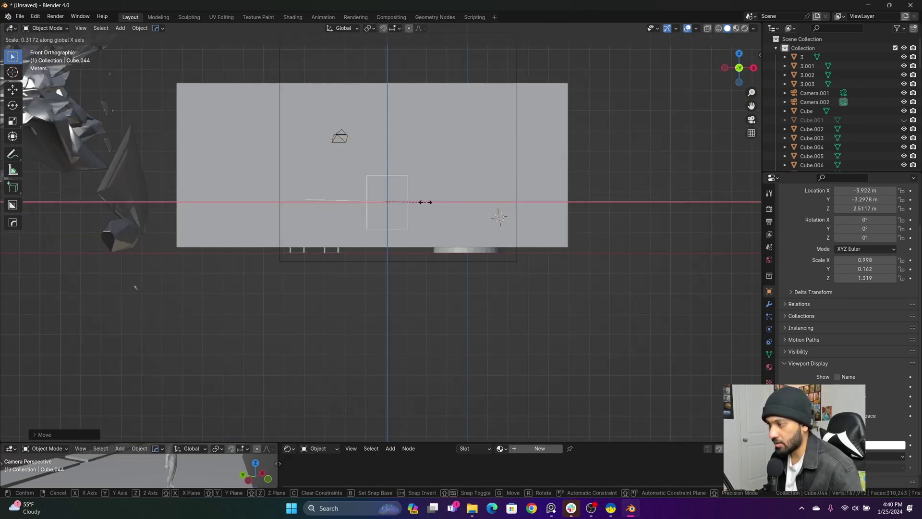
{"action": "left_click", "coordinate": [426, 202]}
Shorten the opening's cutter to a Z scale of 0.971 and move it to about X -3.51 m, Z 2.26 m.
{"action": "key", "text": "s"}
{"action": "key", "text": "z"}
{"action": "left_click", "coordinate": [417, 206]}
{"action": "key", "text": "g"}
{"action": "left_click", "coordinate": [425, 210]}
{"action": "middle_click_drag", "start_coordinate": [426, 209], "coordinate": [428, 264]}
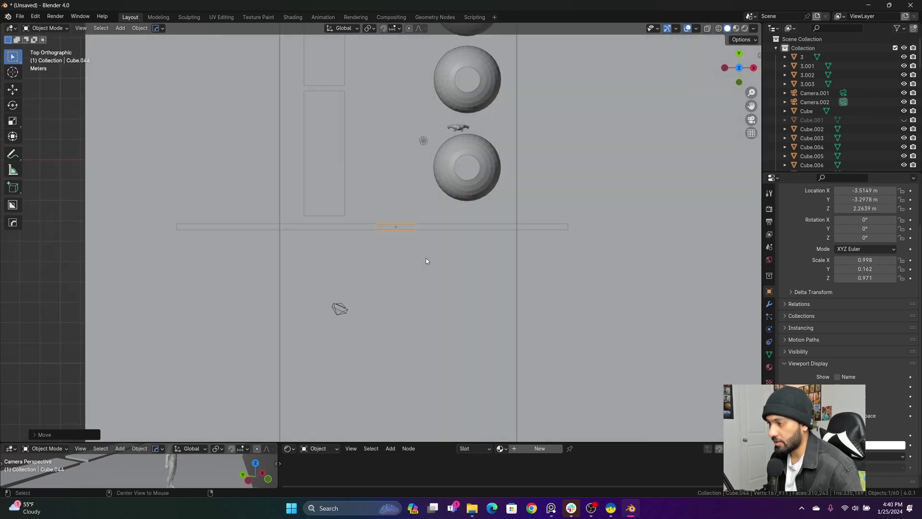
Change the viewport display of the main building shell from its outline to solid surfaces.
{"action": "scroll", "coordinate": [431, 254], "scroll_direction": "up", "scroll_amount": 5}
{"action": "middle_click_drag", "start_coordinate": [435, 232], "coordinate": [379, 212]}
{"action": "left_click", "coordinate": [426, 151]}
{"action": "middle_click_drag", "start_coordinate": [425, 151], "coordinate": [517, 273]}
{"action": "scroll", "coordinate": [452, 218], "scroll_direction": "down", "scroll_amount": 4}
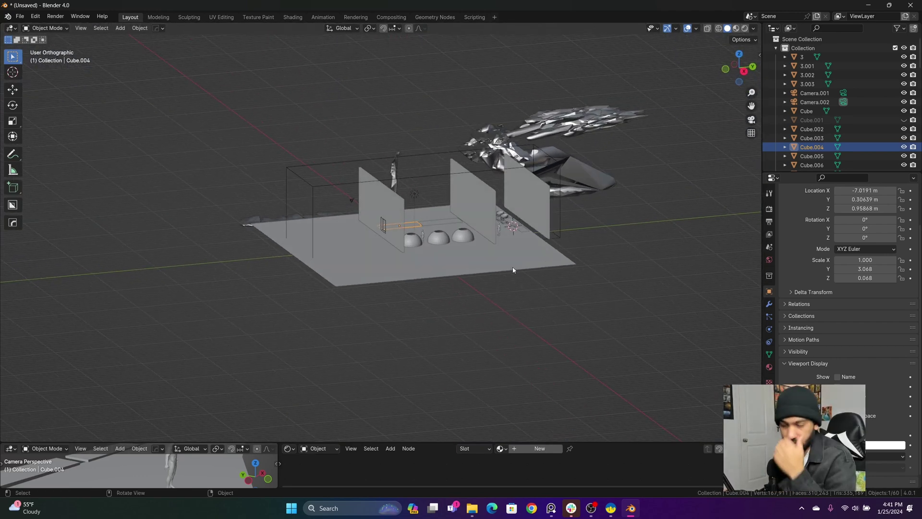
{"action": "middle_click_drag", "start_coordinate": [454, 261], "coordinate": [688, 268]}
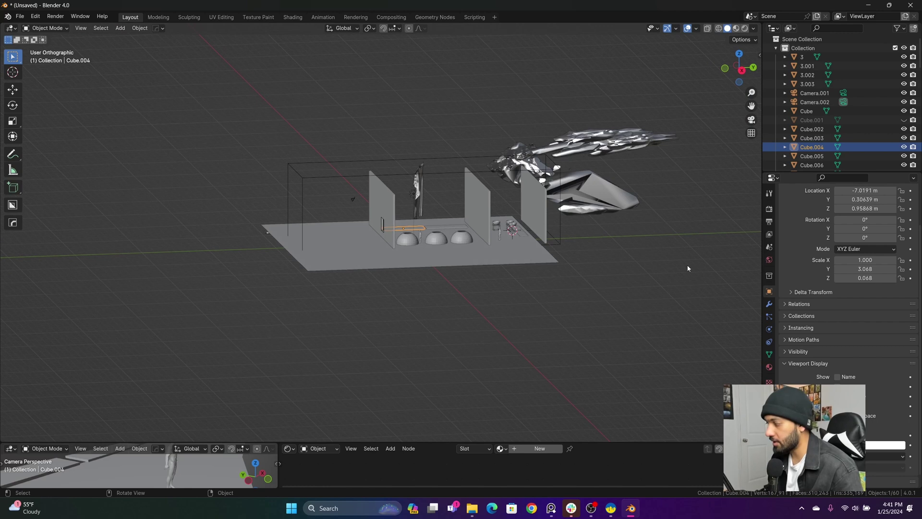
{"action": "left_click", "coordinate": [484, 175]}
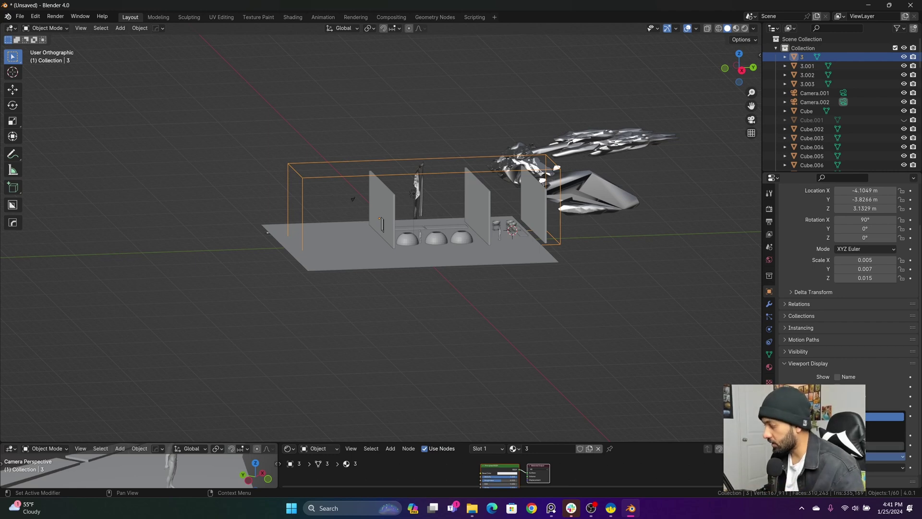
{"action": "left_click", "coordinate": [886, 416]}
{"action": "scroll", "coordinate": [362, 257], "scroll_direction": "up", "scroll_amount": 6}
{"action": "middle_click_drag", "start_coordinate": [367, 246], "coordinate": [404, 214]}
{"action": "scroll", "coordinate": [417, 235], "scroll_direction": "up", "scroll_amount": 1}
{"action": "scroll", "coordinate": [335, 185], "scroll_direction": "down", "scroll_amount": 8}
Move the loose rock piece 3.002 from beside the floor plane over to the building shell.
{"action": "left_click", "coordinate": [202, 171]}
{"action": "key", "text": "KP_7"}
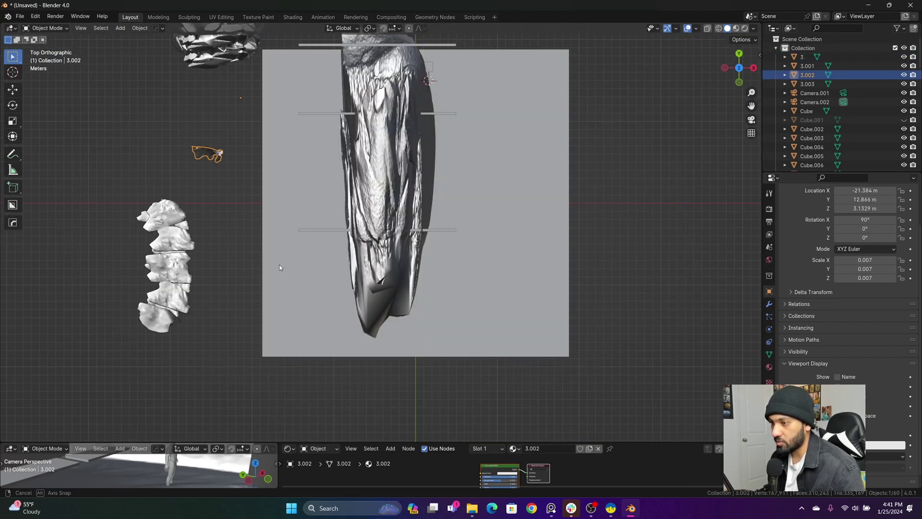
{"action": "key", "text": "g"}
{"action": "left_click", "coordinate": [497, 363]}
{"action": "middle_click_drag", "start_coordinate": [497, 363], "coordinate": [478, 238]}
{"action": "key", "text": "KP_1"}
{"action": "scroll", "coordinate": [418, 253], "scroll_direction": "up", "scroll_amount": 6}
{"action": "middle_click_drag", "start_coordinate": [418, 259], "coordinate": [490, 269]}
Scale rock piece 3.002 to 0.004 and shift it along the Y axis to about -0.01 m.
{"action": "key", "text": "KP_1"}
{"action": "key", "text": "s"}
{"action": "left_click", "coordinate": [452, 263]}
{"action": "key", "text": "KP_3"}
{"action": "key", "text": "g"}
{"action": "key", "text": "y"}
{"action": "left_click", "coordinate": [439, 278]}
{"action": "scroll", "coordinate": [597, 212], "scroll_direction": "down", "scroll_amount": 5}
Examine the building from inside and outside, walking through the wall opening and checking the ovens from several angles.
{"action": "left_click", "coordinate": [645, 169]}
{"action": "middle_click_drag", "start_coordinate": [644, 169], "coordinate": [553, 191]}
{"action": "scroll", "coordinate": [509, 197], "scroll_direction": "up", "scroll_amount": 4}
{"action": "middle_click_drag", "start_coordinate": [461, 204], "coordinate": [298, 360]}
{"action": "scroll", "coordinate": [320, 281], "scroll_direction": "up", "scroll_amount": 4}
{"action": "scroll", "coordinate": [364, 316], "scroll_direction": "down", "scroll_amount": 4}
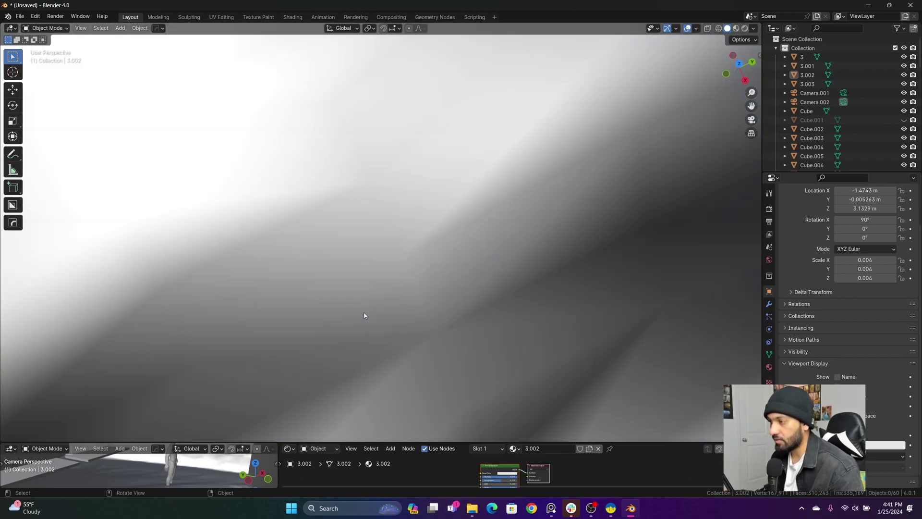
{"action": "middle_click_drag", "start_coordinate": [485, 287], "coordinate": [396, 239]}
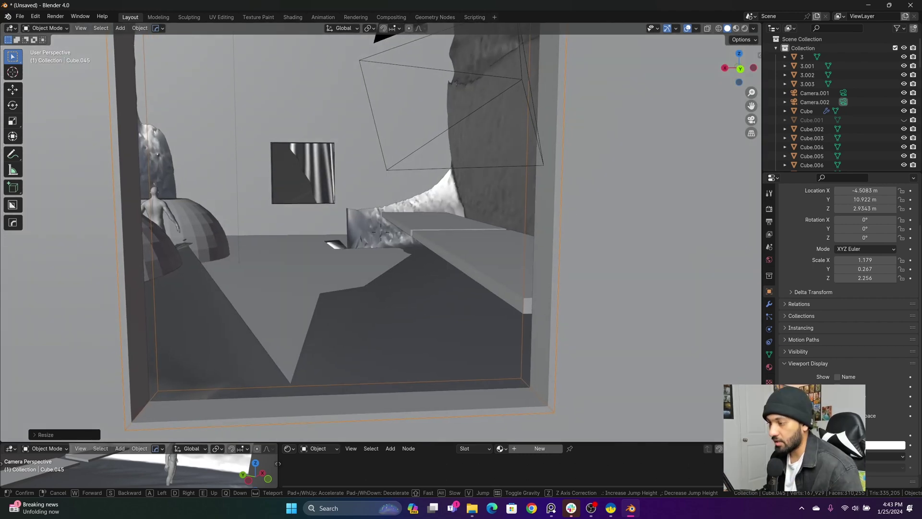
{"action": "key", "text": "w"}
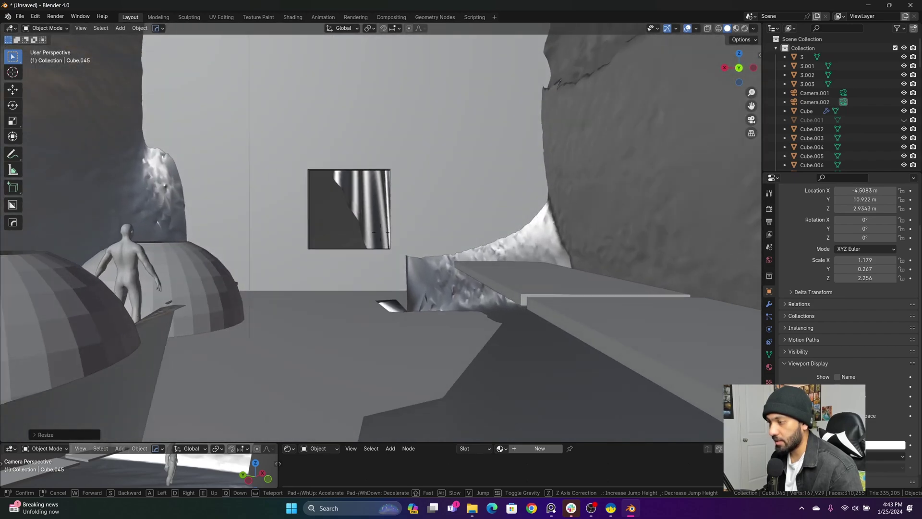
{"action": "key", "text": "w"}
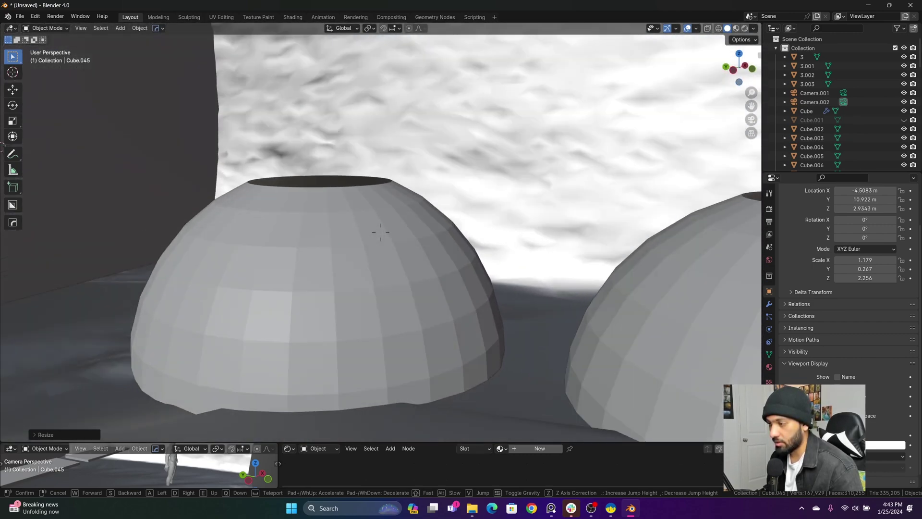
{"action": "left_click", "coordinate": [381, 232]}
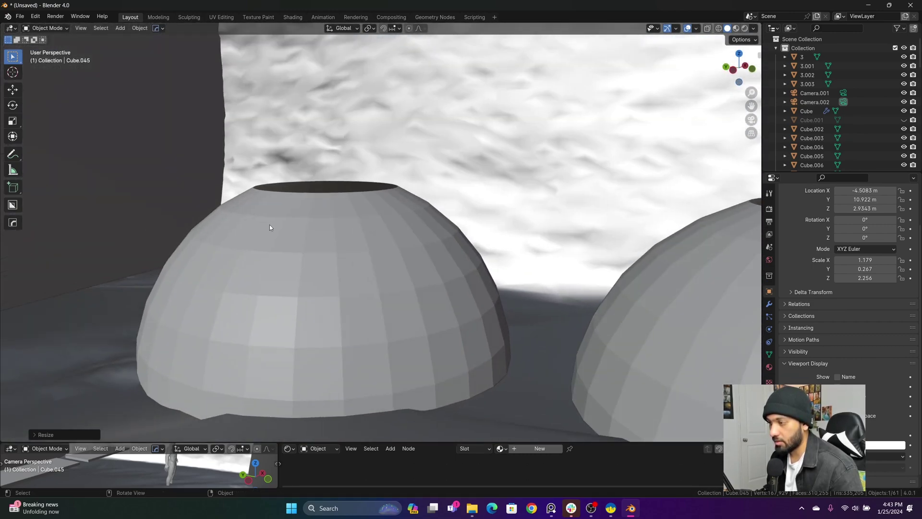
{"action": "scroll", "coordinate": [264, 255], "scroll_direction": "down", "scroll_amount": 4}
{"action": "middle_click_drag", "start_coordinate": [342, 240], "coordinate": [364, 342], "text": "shift"}
{"action": "middle_click_drag", "start_coordinate": [396, 289], "coordinate": [362, 238]}
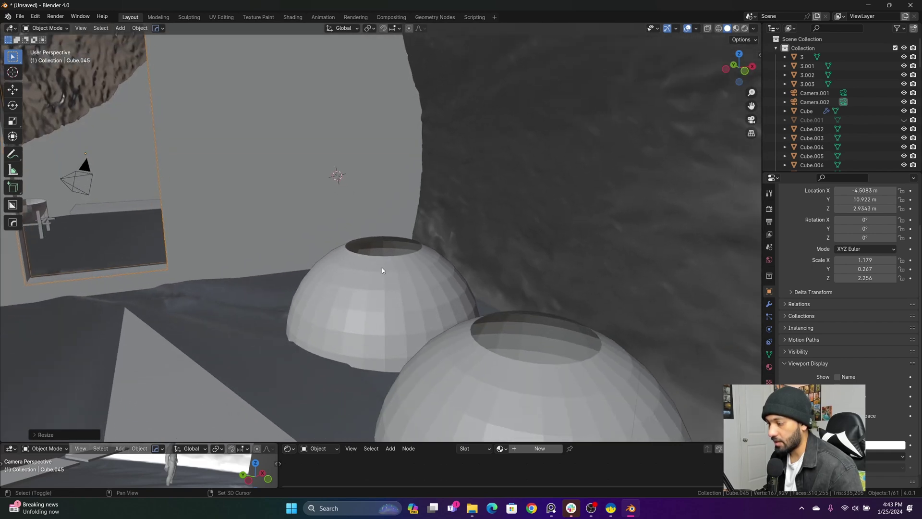
{"action": "middle_click_drag", "start_coordinate": [415, 299], "coordinate": [494, 285]}
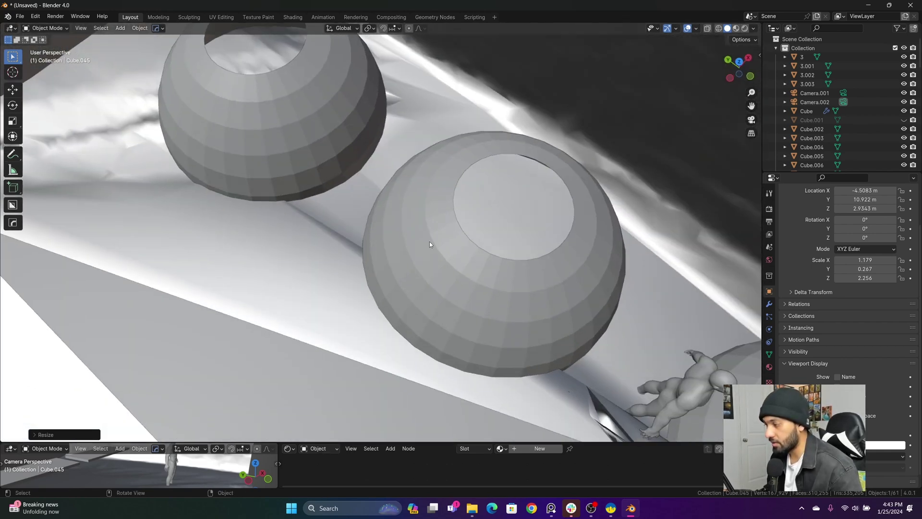
{"action": "scroll", "coordinate": [471, 268], "scroll_direction": "down", "scroll_amount": 3}
{"action": "middle_click_drag", "start_coordinate": [432, 251], "coordinate": [380, 211]}
{"action": "scroll", "coordinate": [398, 267], "scroll_direction": "down", "scroll_amount": 6}
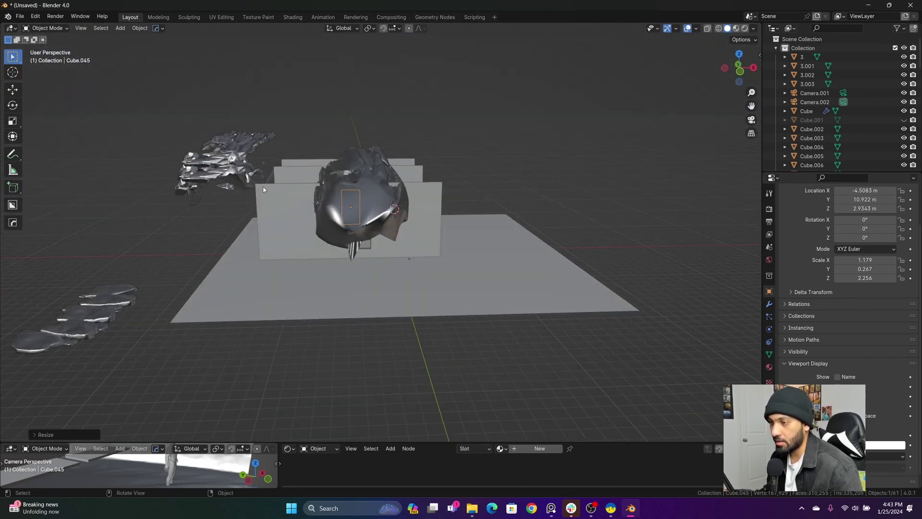
Move the loose rock cluster 3.001 sideways onto the building at about X -4.55 m.
{"action": "left_click", "coordinate": [216, 179]}
{"action": "middle_click_drag", "start_coordinate": [216, 180], "coordinate": [217, 183], "text": "alt"}
{"action": "key", "text": "g"}
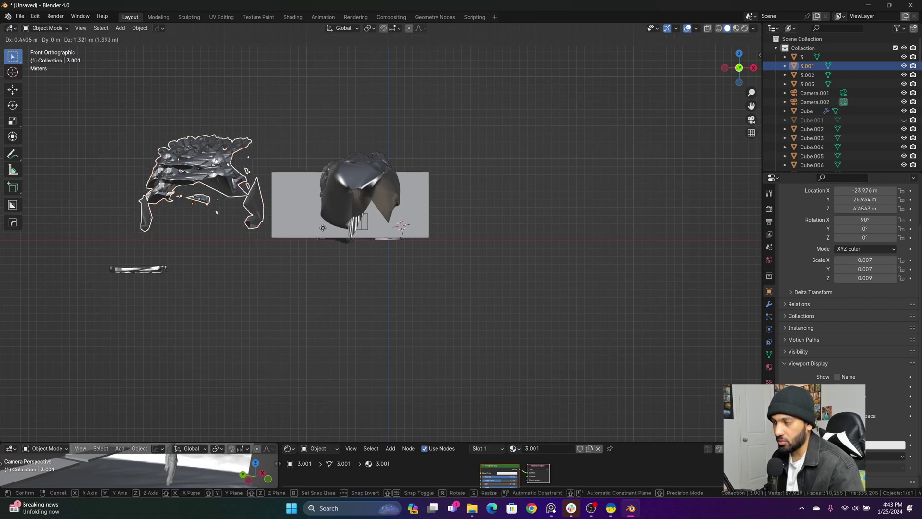
{"action": "left_click", "coordinate": [515, 246]}
{"action": "middle_click_drag", "start_coordinate": [515, 246], "coordinate": [411, 257]}
Bring rock cluster 3.001 forward over the building as roof rocks and tilt it in side view.
{"action": "key", "text": "g"}
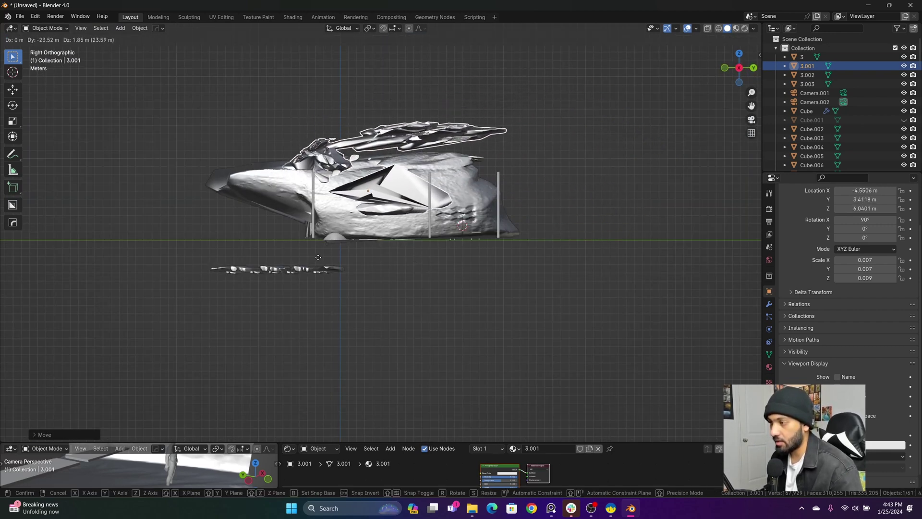
{"action": "left_click", "coordinate": [469, 290]}
{"action": "key", "text": "r"}
{"action": "left_click", "coordinate": [457, 309]}
{"action": "middle_click_drag", "start_coordinate": [457, 308], "coordinate": [500, 305]}
{"action": "left_click", "coordinate": [558, 204]}
{"action": "middle_click_drag", "start_coordinate": [481, 212], "coordinate": [441, 189]}
{"action": "scroll", "coordinate": [429, 186], "scroll_direction": "up", "scroll_amount": 7}
{"action": "scroll", "coordinate": [429, 188], "scroll_direction": "down", "scroll_amount": 8}
{"action": "key", "text": "KP_7"}
{"action": "scroll", "coordinate": [423, 279], "scroll_direction": "up", "scroll_amount": 3}
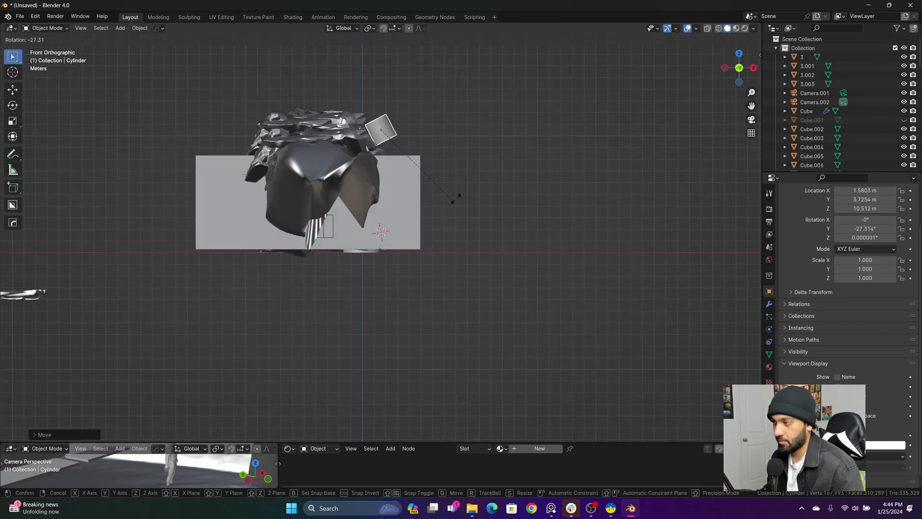
Scale the new cylinder above the oven room along the X axis and shift it along X.
{"action": "key", "text": "s"}
{"action": "key", "text": "x"}
{"action": "left_click", "coordinate": [503, 141]}
{"action": "key", "text": "g"}
{"action": "key", "text": "x"}
{"action": "scroll", "coordinate": [381, 192], "scroll_direction": "up", "scroll_amount": 4}
Size the upright cylinder to scale 0.175, 0.175, 1.488 and place it at about X 0.64 m, Z 9.04 m.
{"action": "key", "text": "s"}
{"action": "left_click", "coordinate": [358, 210]}
{"action": "key", "text": "s"}
{"action": "key", "text": "z"}
{"action": "left_click", "coordinate": [408, 224]}
{"action": "key", "text": "g"}
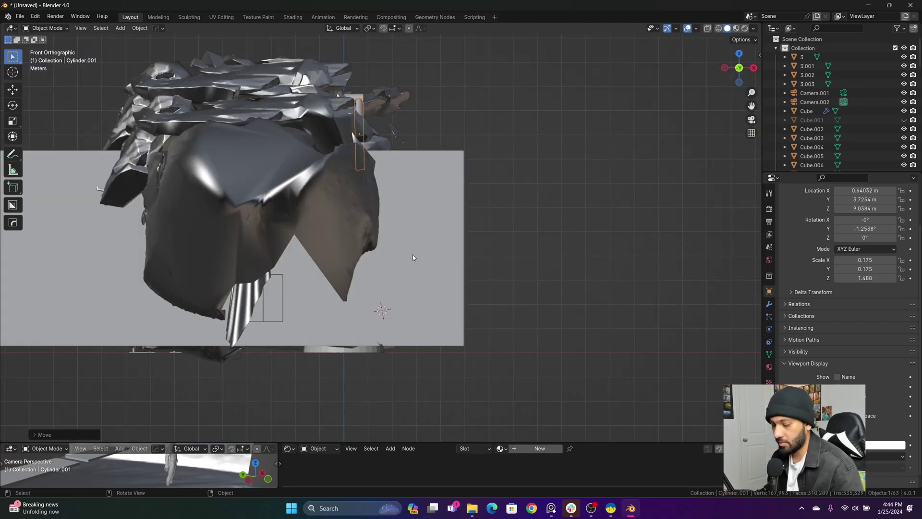
Reposition the cylinder parts of the roof assembly in front view and adjust their height.
{"action": "left_click", "coordinate": [295, 221]}
{"action": "key", "text": "g"}
{"action": "left_click", "coordinate": [308, 230]}
{"action": "middle_click_drag", "start_coordinate": [308, 231], "coordinate": [361, 309]}
{"action": "key", "text": "g"}
{"action": "key", "text": "z"}
{"action": "middle_click_drag", "start_coordinate": [379, 250], "coordinate": [397, 187]}
Rotate and reposition the vertical cylinder, stretch it along Z to a scale of -6.309, and lower it to about Z 4.53 m.
{"action": "key", "text": "KP_1"}
{"action": "key", "text": "r"}
{"action": "key", "text": "g"}
{"action": "left_click", "coordinate": [455, 259]}
{"action": "middle_click_drag", "start_coordinate": [455, 259], "coordinate": [488, 292]}
{"action": "key", "text": "s"}
{"action": "key", "text": "z"}
{"action": "left_click", "coordinate": [568, 144]}
{"action": "middle_click_drag", "start_coordinate": [569, 144], "coordinate": [451, 192]}
{"action": "key", "text": "g"}
{"action": "key", "text": "z"}
{"action": "left_click", "coordinate": [469, 331]}
Thin the long vertical cylinder to scale 0.028 across and move it along X to about 1.98 m.
{"action": "middle_click_drag", "start_coordinate": [469, 332], "coordinate": [486, 269]}
{"action": "key", "text": "s"}
{"action": "key", "text": "shift+z"}
{"action": "left_click", "coordinate": [465, 241]}
{"action": "key", "text": "g"}
{"action": "key", "text": "x"}
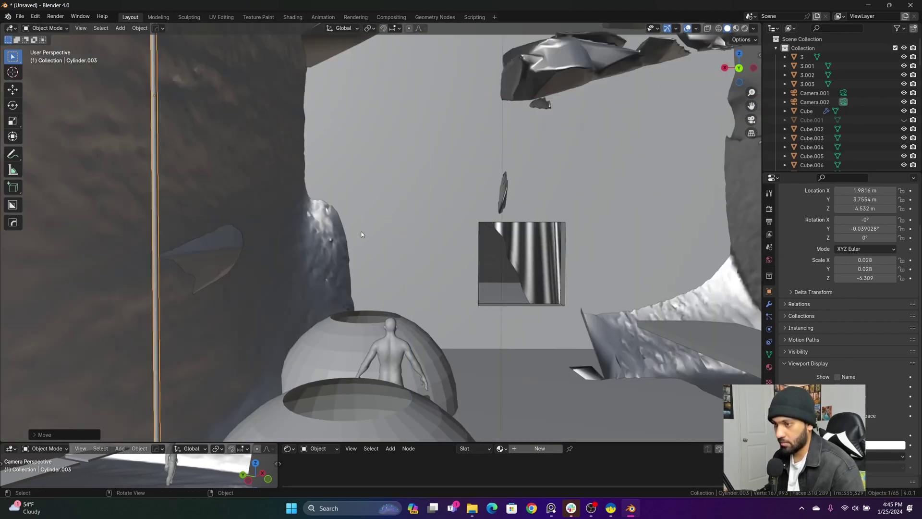
Hide the main building shell to expose the cylinder assembly.
{"action": "left_click", "coordinate": [231, 240]}
{"action": "left_click", "coordinate": [427, 143]}
{"action": "key", "text": "h"}
Duplicate the horizontal roof cylinder and scale the copy to 0.085, 0.084, 0.711.
{"action": "key", "text": "KP_7"}
{"action": "left_click", "coordinate": [358, 217]}
{"action": "key", "text": "shift+d"}
{"action": "key", "text": "s"}
{"action": "left_click", "coordinate": [437, 214]}
{"action": "middle_click_drag", "start_coordinate": [437, 213], "coordinate": [384, 158]}
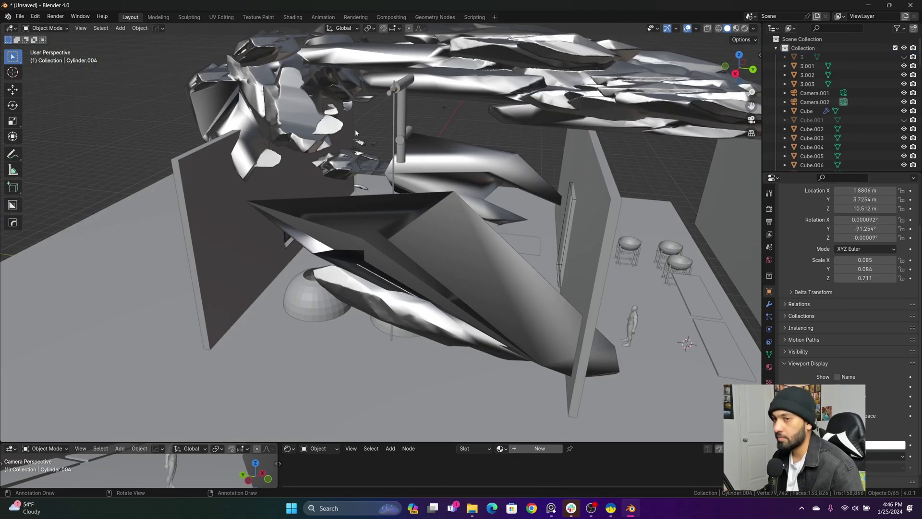
Duplicate the cylinder assembly and place the copy 3.715 m along Y, above the neighbouring oven.
{"action": "key", "text": "KP_7"}
{"action": "left_click", "coordinate": [431, 290]}
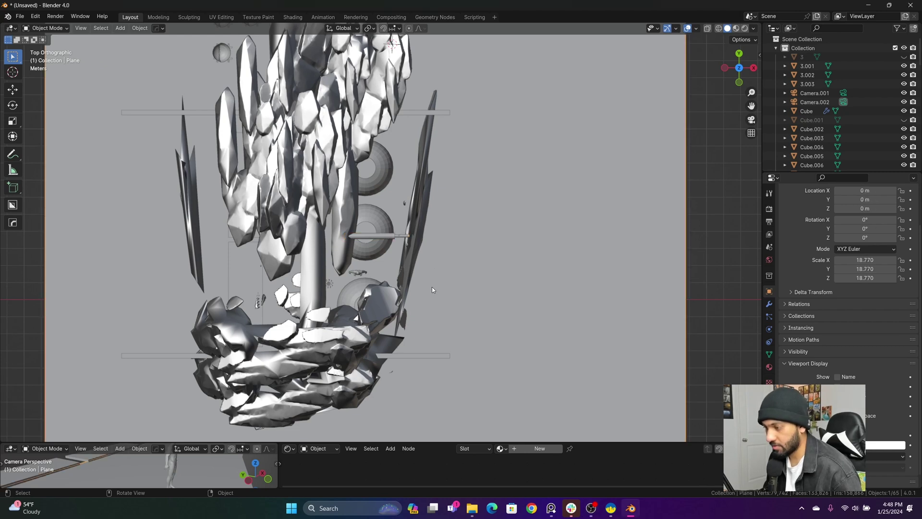
{"action": "key", "text": "shift+d"}
{"action": "key", "text": "y"}
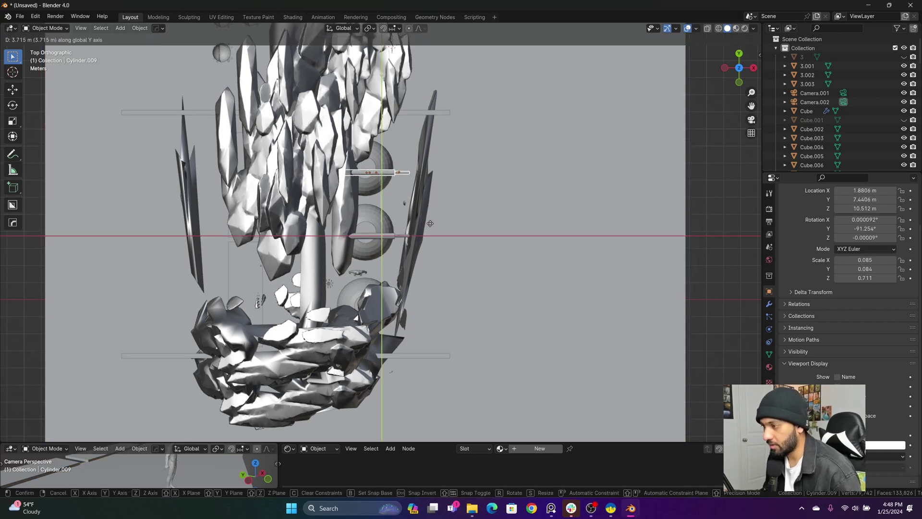
{"action": "left_click", "coordinate": [431, 224]}
Create a linked duplicate of the cylinder assembly and place it above the remaining oven at about Y -0.2 m.
{"action": "key", "text": "alt+d"}
{"action": "key", "text": "y"}
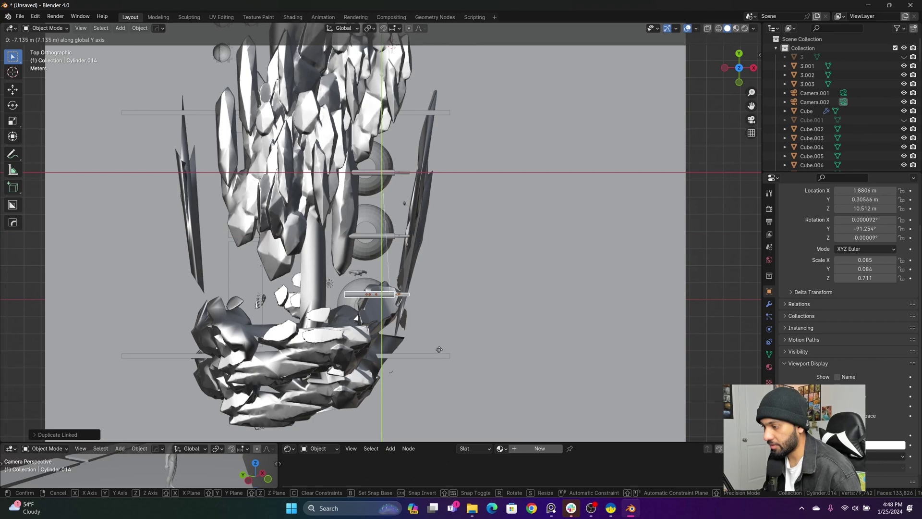
{"action": "left_click", "coordinate": [439, 354]}
{"action": "mouse_move", "coordinate": [448, 333]}
{"action": "middle_mouse_down"}
{"action": "mouse_move", "coordinate": [298, 253]}
{"action": "mouse_move", "coordinate": [339, 276]}
{"action": "mouse_move", "coordinate": [474, 257]}
{"action": "mouse_move", "coordinate": [406, 210]}
{"action": "middle_mouse_up"}
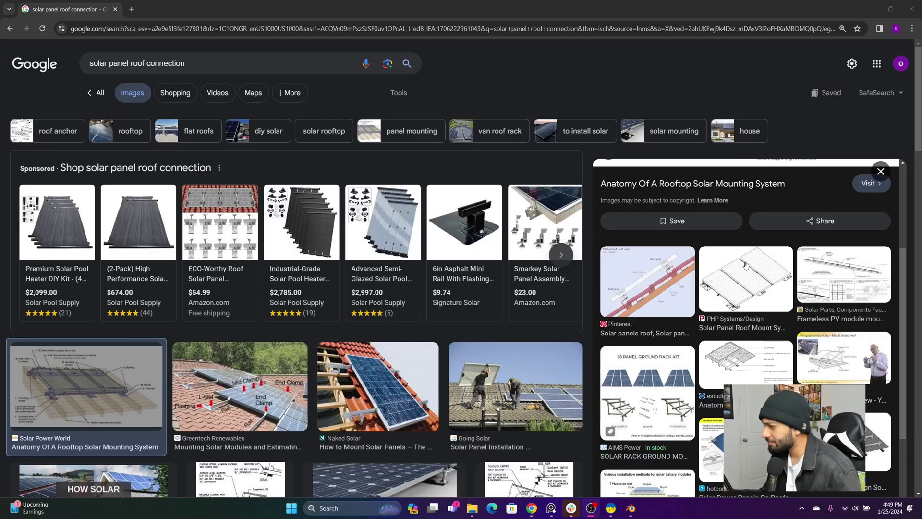
Review the rooftop solar mounting diagram in the browser's image results, return to Blender and look over the roof assembly.
{"action": "scroll", "coordinate": [745, 265], "scroll_direction": "up", "scroll_amount": 4}
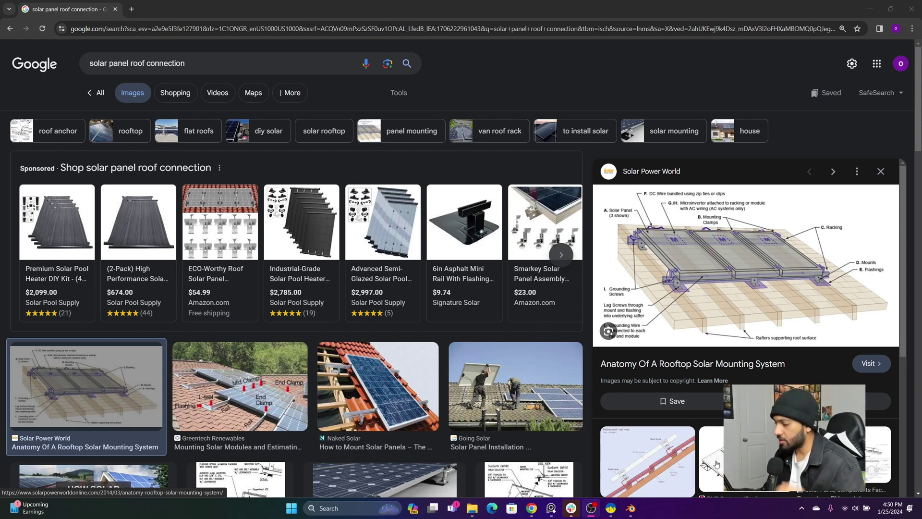
{"action": "left_click", "coordinate": [635, 515]}
{"action": "scroll", "coordinate": [490, 212], "scroll_direction": "down", "scroll_amount": 4}
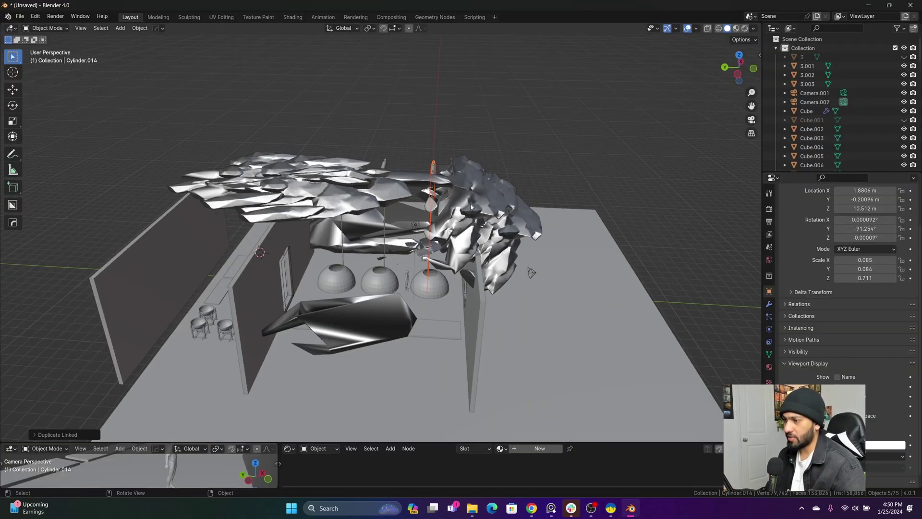
{"action": "middle_click_drag", "start_coordinate": [457, 208], "coordinate": [445, 253]}
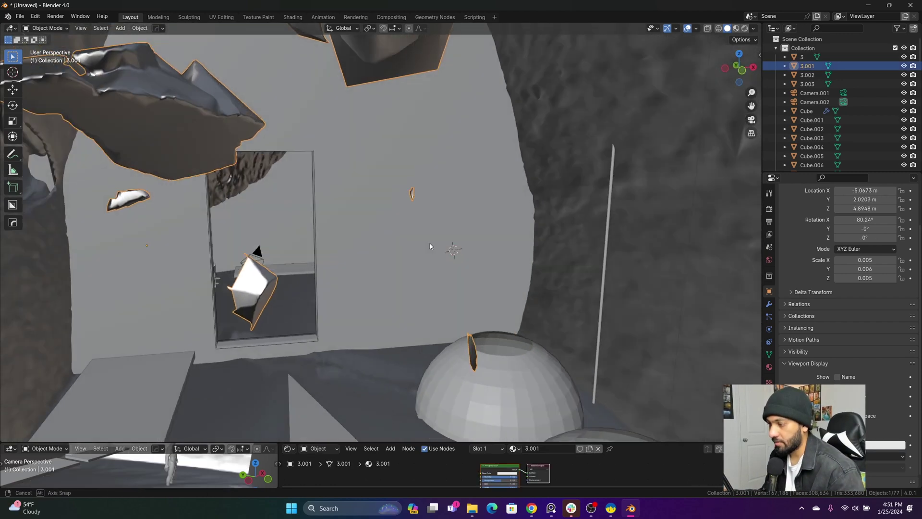
Inspect the oven room, the tables and the wall opening from inside, and the whole building from outside.
{"action": "middle_click_drag", "start_coordinate": [431, 243], "coordinate": [351, 217]}
{"action": "scroll", "coordinate": [370, 210], "scroll_direction": "down", "scroll_amount": 3}
{"action": "scroll", "coordinate": [310, 230], "scroll_direction": "up", "scroll_amount": 3}
{"action": "middle_click_drag", "start_coordinate": [352, 164], "coordinate": [359, 132], "text": "shift"}
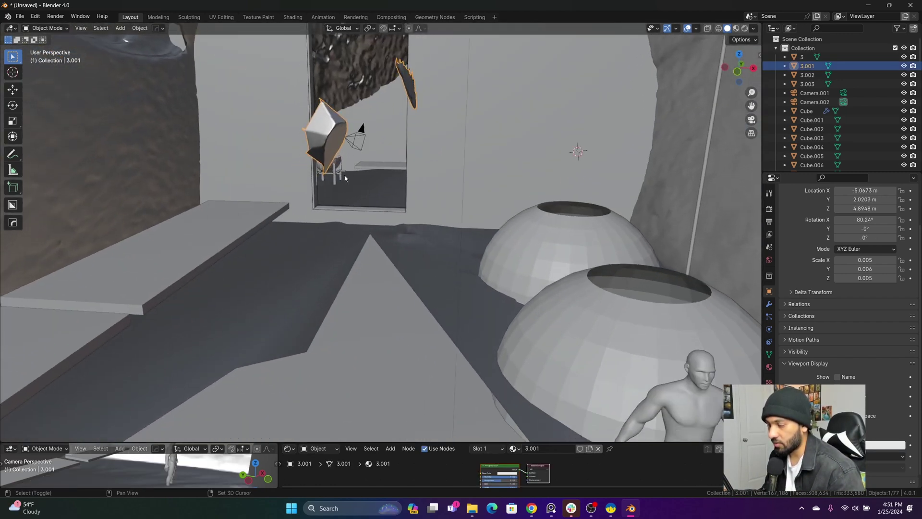
{"action": "middle_click_drag", "start_coordinate": [361, 194], "coordinate": [292, 253]}
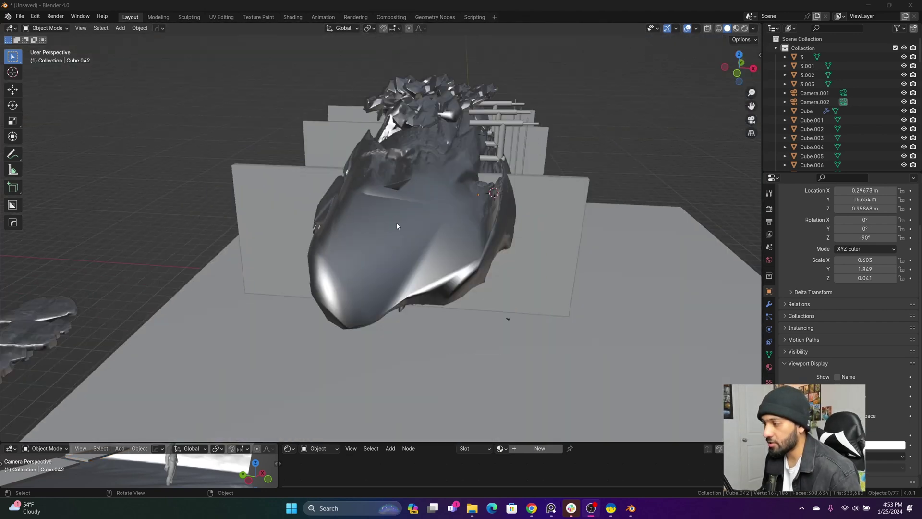
{"action": "middle_click_drag", "start_coordinate": [397, 226], "coordinate": [447, 181]}
{"action": "middle_click_drag", "start_coordinate": [510, 218], "coordinate": [459, 233]}
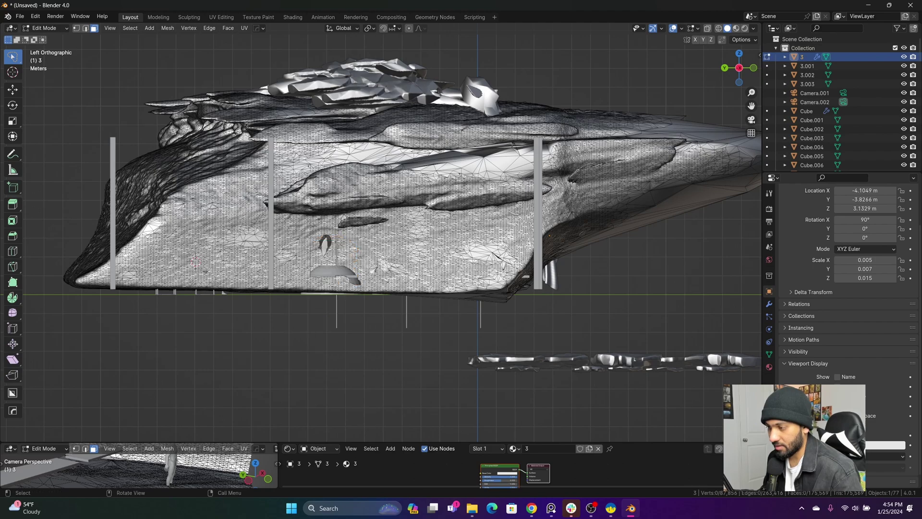
Cut another window opening in the shell's side wall by removing faces, and leave Edit Mode.
{"action": "mouse_move", "coordinate": [372, 268]}
{"action": "middle_mouse_down"}
{"action": "mouse_move", "coordinate": [384, 255]}
{"action": "mouse_move", "coordinate": [355, 262]}
{"action": "mouse_move", "coordinate": [370, 283]}
{"action": "middle_mouse_up"}
{"action": "scroll", "coordinate": [413, 307], "scroll_direction": "up", "scroll_amount": 4}
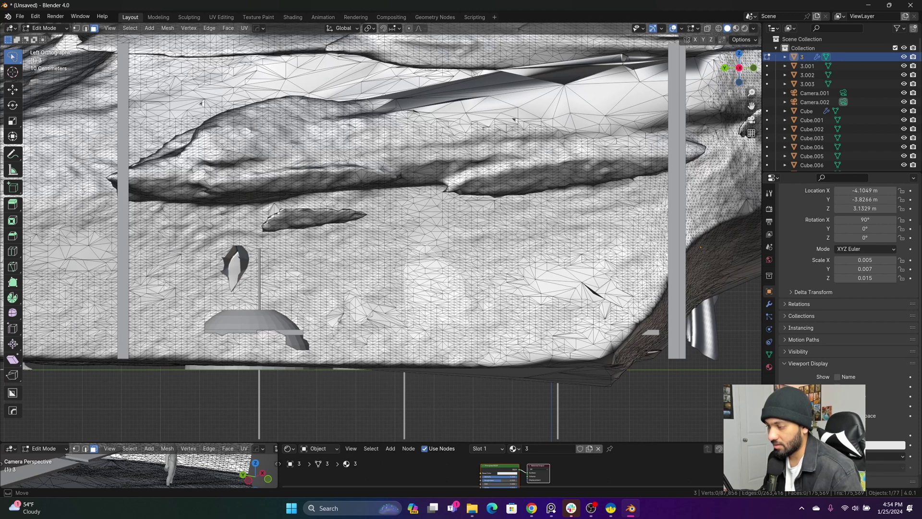
{"action": "left_click", "coordinate": [421, 315]}
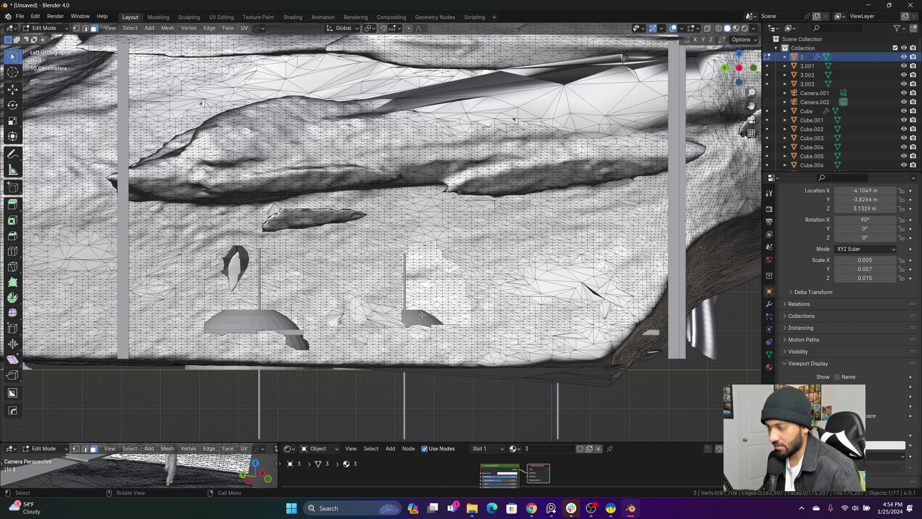
{"action": "key", "text": "Tab"}
Check the new window openings from inside the oven room, the hanging rods, and the shell from outside.
{"action": "middle_click_drag", "start_coordinate": [435, 325], "coordinate": [330, 282]}
{"action": "middle_click_drag", "start_coordinate": [203, 286], "coordinate": [316, 314]}
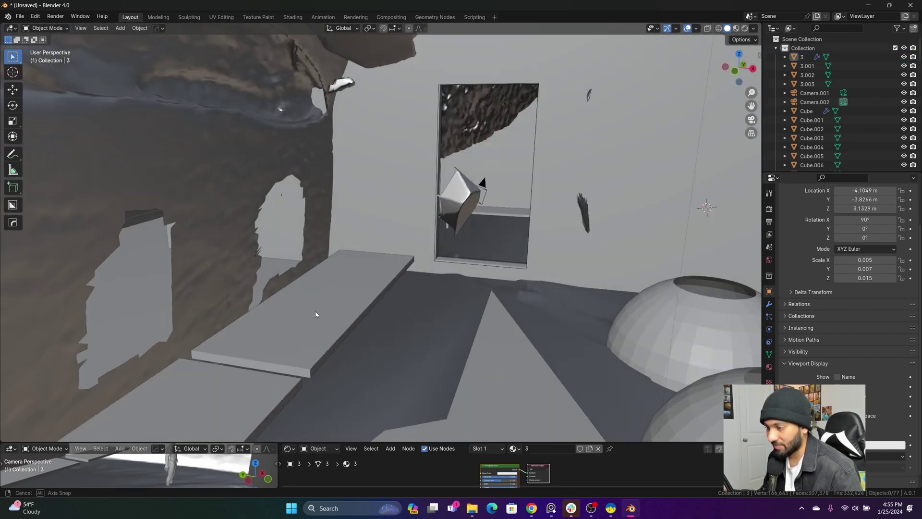
{"action": "middle_click_drag", "start_coordinate": [390, 258], "coordinate": [521, 251]}
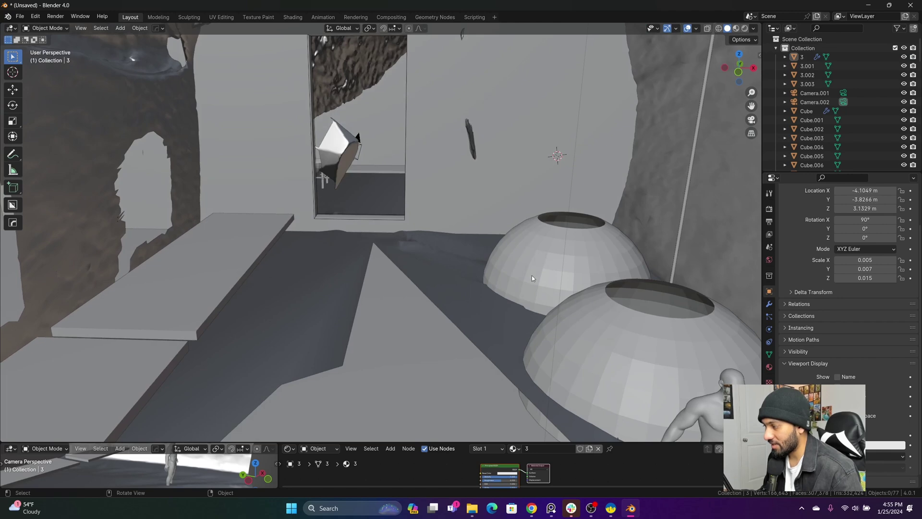
{"action": "middle_click_drag", "start_coordinate": [482, 310], "coordinate": [361, 313]}
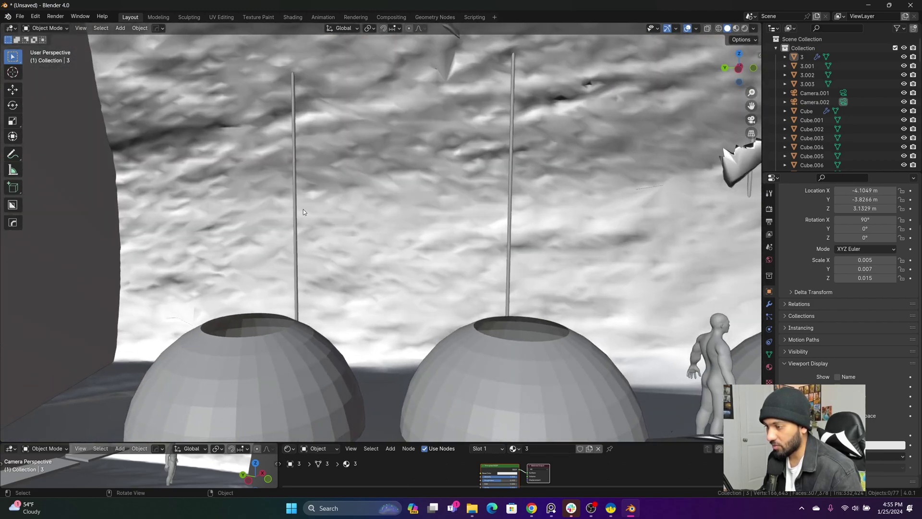
{"action": "middle_click_drag", "start_coordinate": [537, 241], "coordinate": [500, 293]}
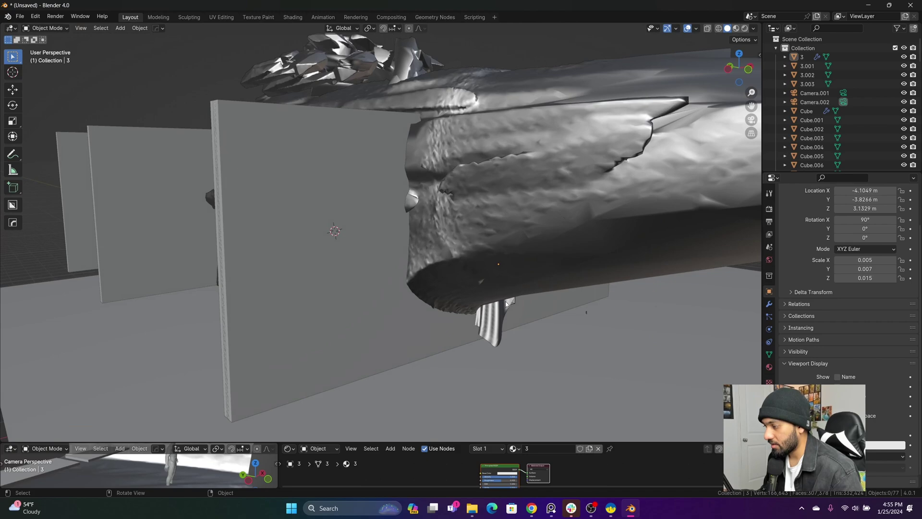
{"action": "left_click", "coordinate": [496, 321]}
{"action": "middle_click_drag", "start_coordinate": [478, 226], "coordinate": [494, 303]}
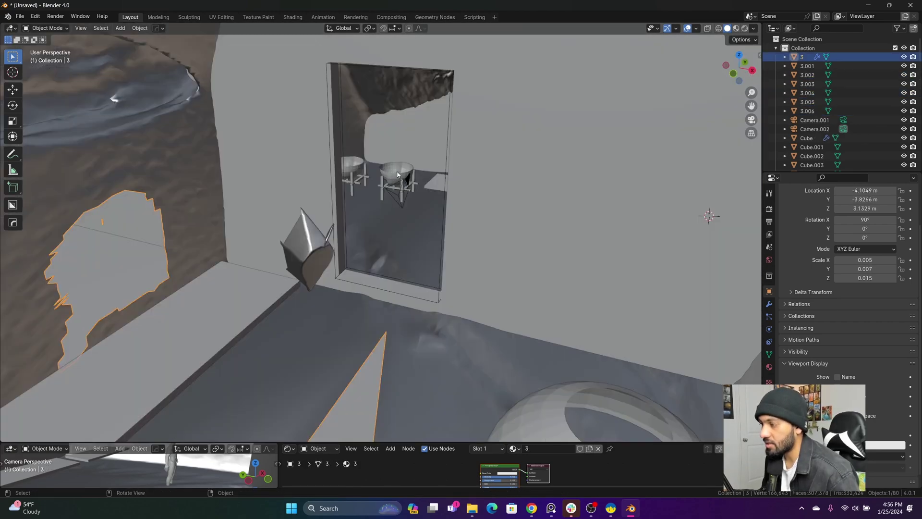
Inspect the oven room's window openings, long tables and wall opening from inside, and glance over the building's exterior.
{"action": "middle_click_drag", "start_coordinate": [394, 172], "coordinate": [384, 58], "text": "shift"}
{"action": "key", "text": "KP_Decimal"}
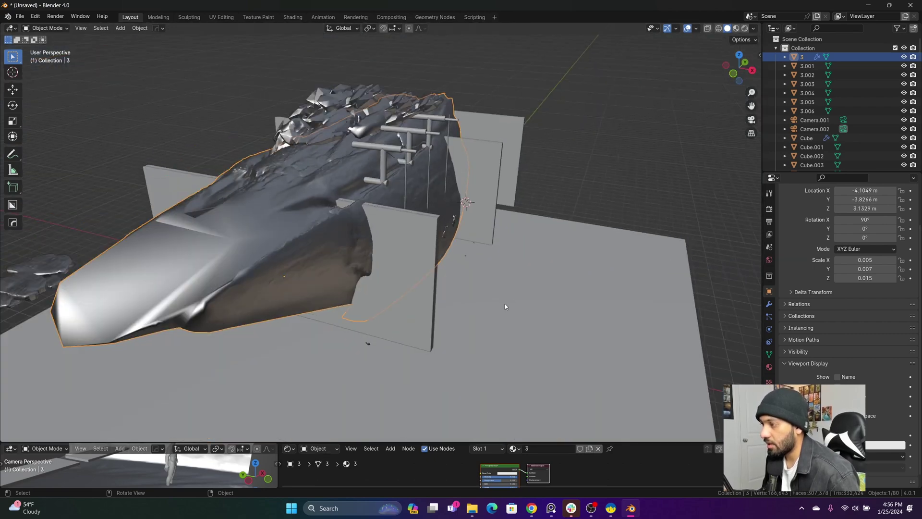
{"action": "middle_click_drag", "start_coordinate": [197, 155], "coordinate": [235, 129]}
{"action": "scroll", "coordinate": [403, 246], "scroll_direction": "up", "scroll_amount": 10}
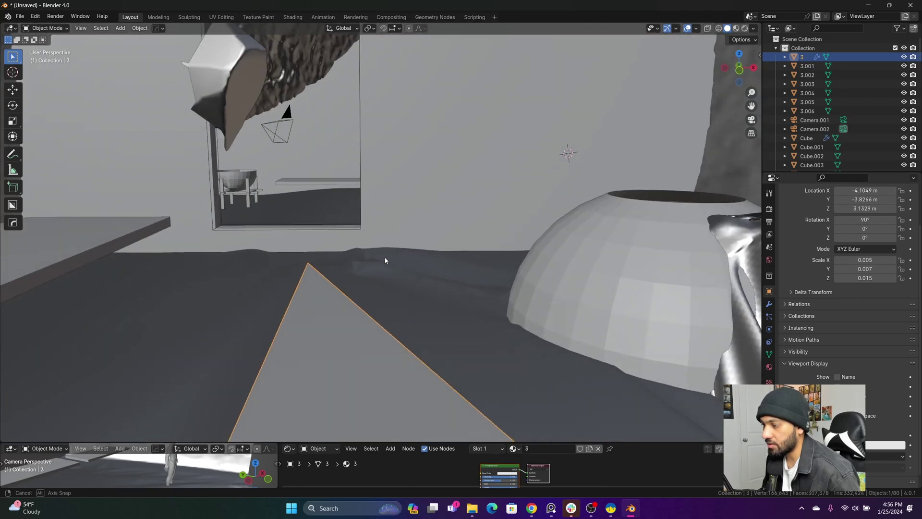
{"action": "middle_click_drag", "start_coordinate": [385, 260], "coordinate": [537, 190]}
{"action": "middle_click_drag", "start_coordinate": [466, 223], "coordinate": [381, 243]}
{"action": "scroll", "coordinate": [382, 243], "scroll_direction": "down", "scroll_amount": 4}
{"action": "scroll", "coordinate": [388, 244], "scroll_direction": "down", "scroll_amount": 3}
{"action": "scroll", "coordinate": [395, 255], "scroll_direction": "up", "scroll_amount": 6}
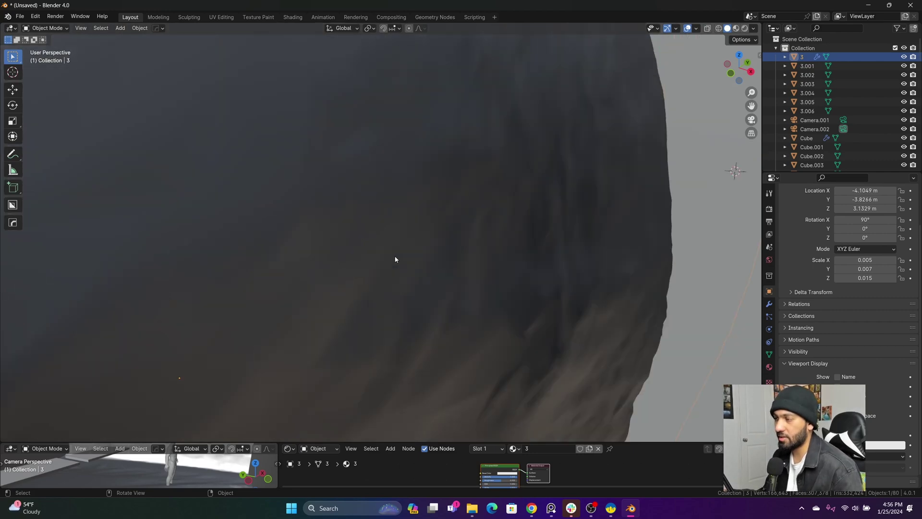
{"action": "scroll", "coordinate": [380, 254], "scroll_direction": "down", "scroll_amount": 3}
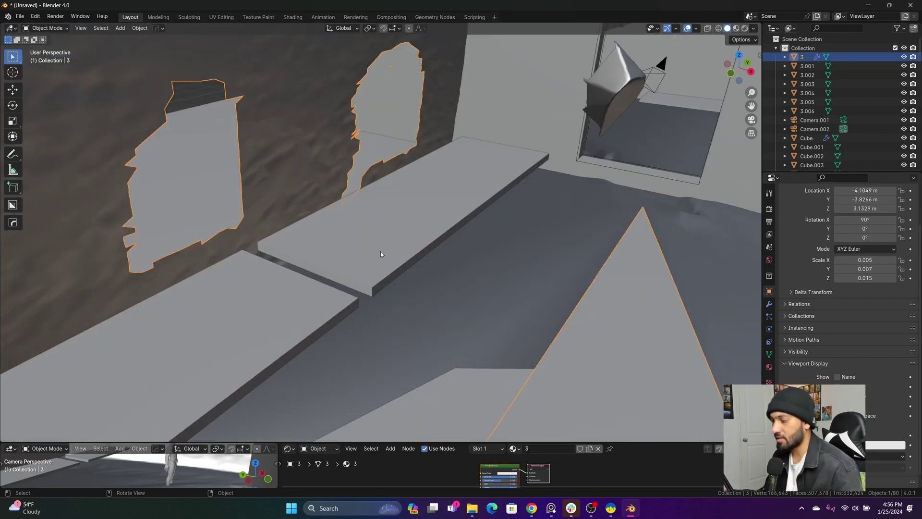
{"action": "scroll", "coordinate": [381, 254], "scroll_direction": "up", "scroll_amount": 3}
{"action": "scroll", "coordinate": [380, 252], "scroll_direction": "down", "scroll_amount": 2}
{"action": "middle_click_drag", "start_coordinate": [380, 253], "coordinate": [399, 253]}
{"action": "key", "text": "shift+grave"}
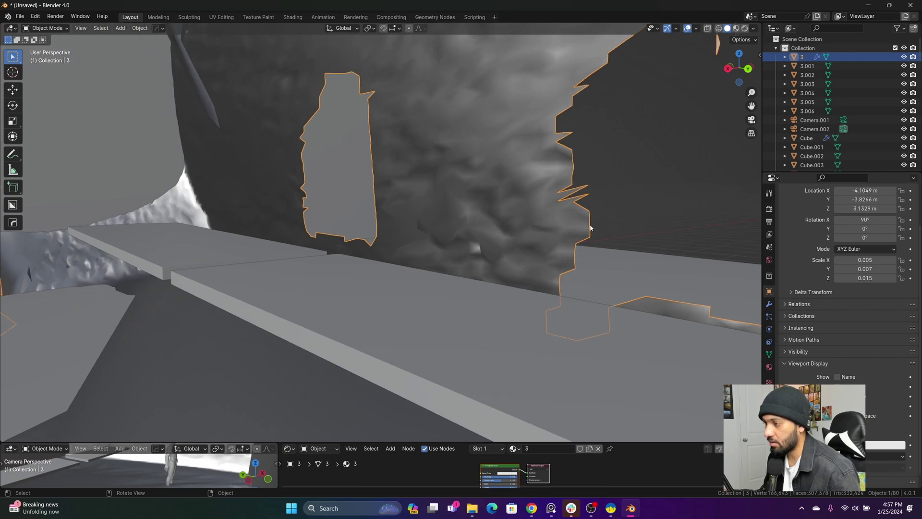
Examine the shell's jagged opening edges up close and its two side windows and overhanging front from outside.
{"action": "scroll", "coordinate": [590, 224], "scroll_direction": "down", "scroll_amount": 6}
{"action": "middle_click_drag", "start_coordinate": [590, 223], "coordinate": [364, 236]}
{"action": "scroll", "coordinate": [468, 218], "scroll_direction": "down", "scroll_amount": 8}
{"action": "middle_click_drag", "start_coordinate": [431, 241], "coordinate": [439, 212], "text": "alt"}
{"action": "scroll", "coordinate": [450, 240], "scroll_direction": "down", "scroll_amount": 3}
{"action": "scroll", "coordinate": [392, 204], "scroll_direction": "up", "scroll_amount": 4}
{"action": "scroll", "coordinate": [478, 208], "scroll_direction": "down", "scroll_amount": 1}
{"action": "middle_click_drag", "start_coordinate": [325, 213], "coordinate": [323, 215]}
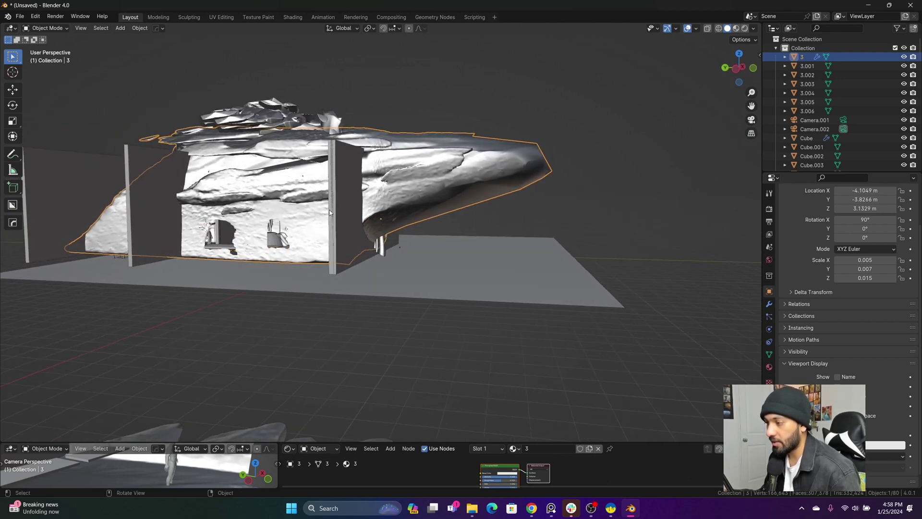
{"action": "middle_click_drag", "start_coordinate": [477, 188], "coordinate": [408, 217]}
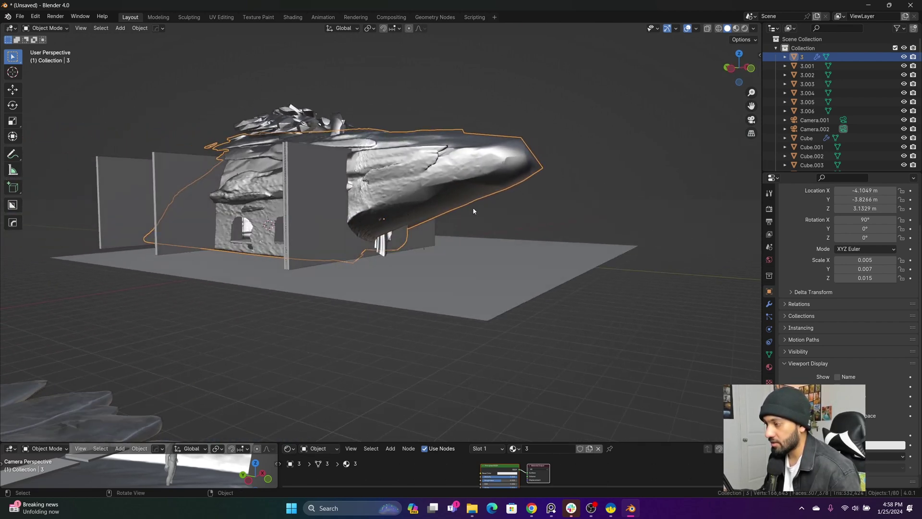
{"action": "middle_click_drag", "start_coordinate": [483, 209], "coordinate": [519, 238]}
{"action": "scroll", "coordinate": [426, 262], "scroll_direction": "up", "scroll_amount": 4}
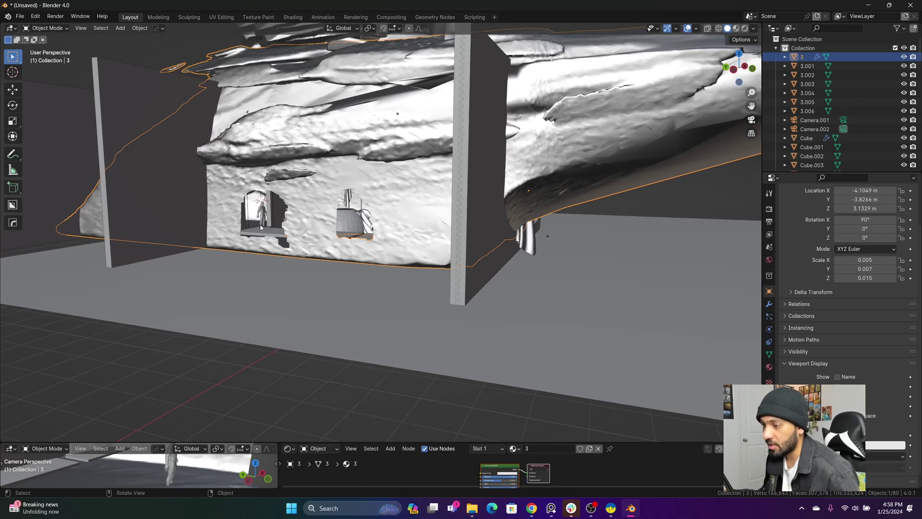
{"action": "scroll", "coordinate": [434, 197], "scroll_direction": "down", "scroll_amount": 3}
Fill the floor beneath the shell's overhanging front with linked duplicates of a small four-legged table.
{"action": "middle_click_drag", "start_coordinate": [449, 206], "coordinate": [475, 259]}
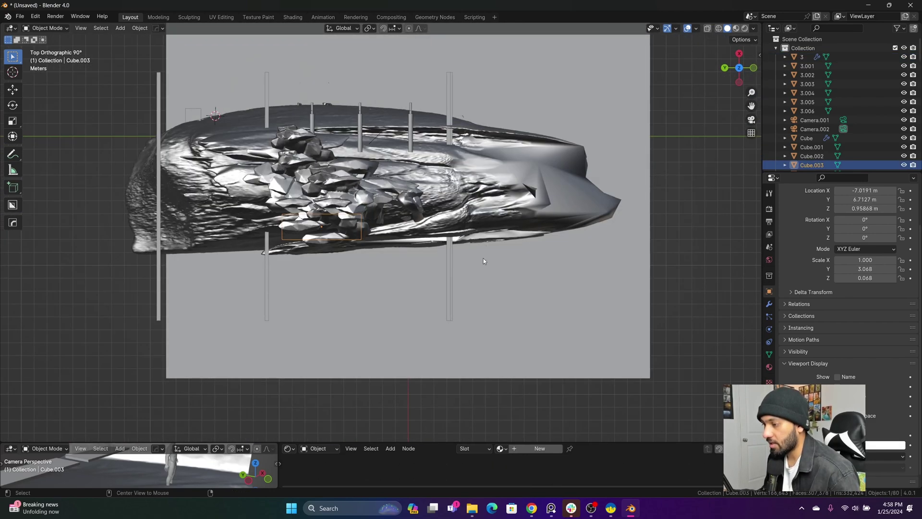
{"action": "middle_click_drag", "start_coordinate": [452, 267], "coordinate": [449, 271]}
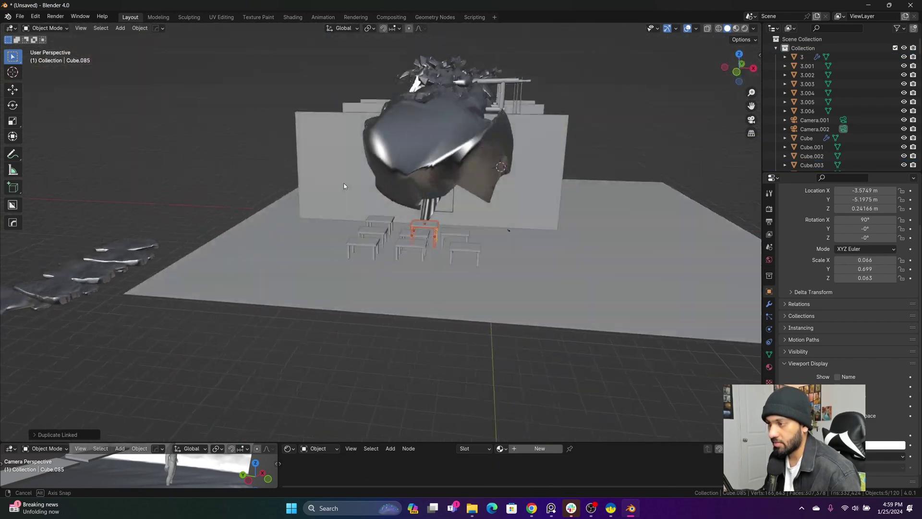
{"action": "middle_click_drag", "start_coordinate": [346, 185], "coordinate": [479, 180]}
{"action": "scroll", "coordinate": [426, 151], "scroll_direction": "up", "scroll_amount": 3}
{"action": "middle_click_drag", "start_coordinate": [438, 218], "coordinate": [387, 253]}
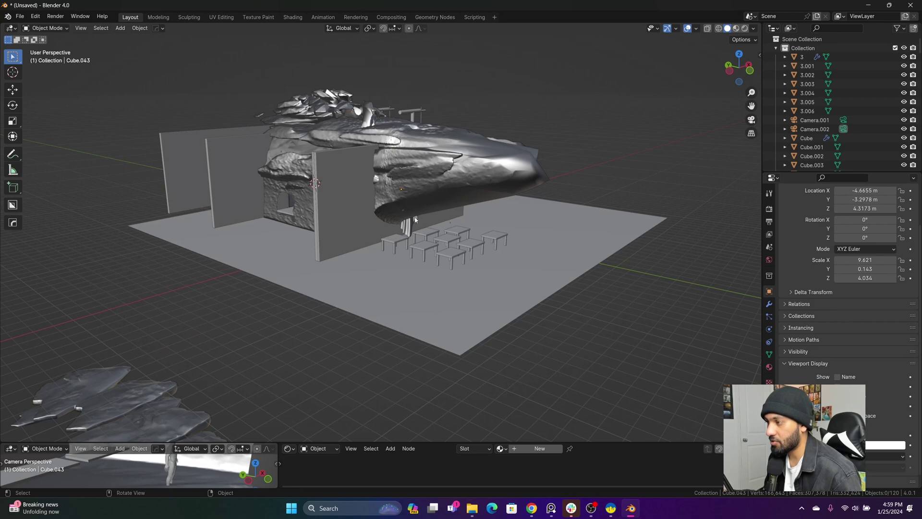
Place tall cylindrical columns on both sides of the table area under the overhang.
{"action": "middle_click_drag", "start_coordinate": [410, 194], "coordinate": [361, 228]}
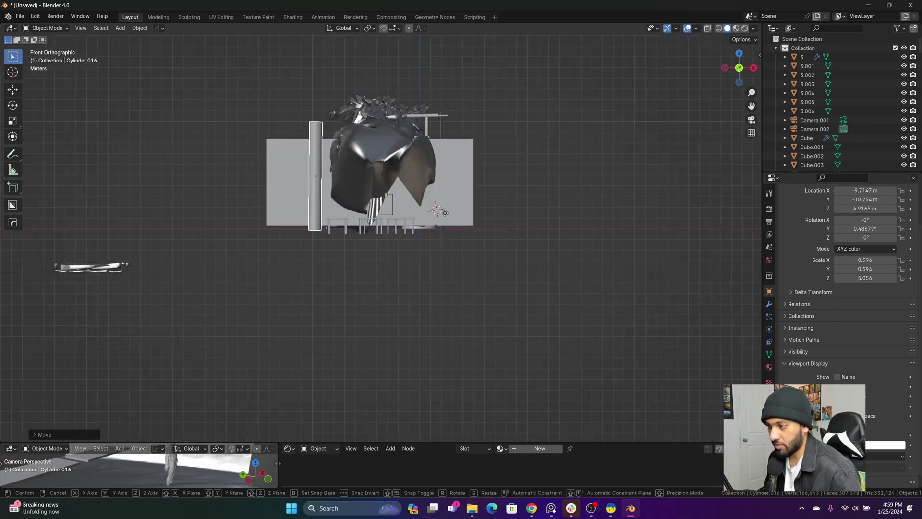
{"action": "left_click", "coordinate": [561, 202]}
{"action": "middle_click_drag", "start_coordinate": [402, 171], "coordinate": [483, 193]}
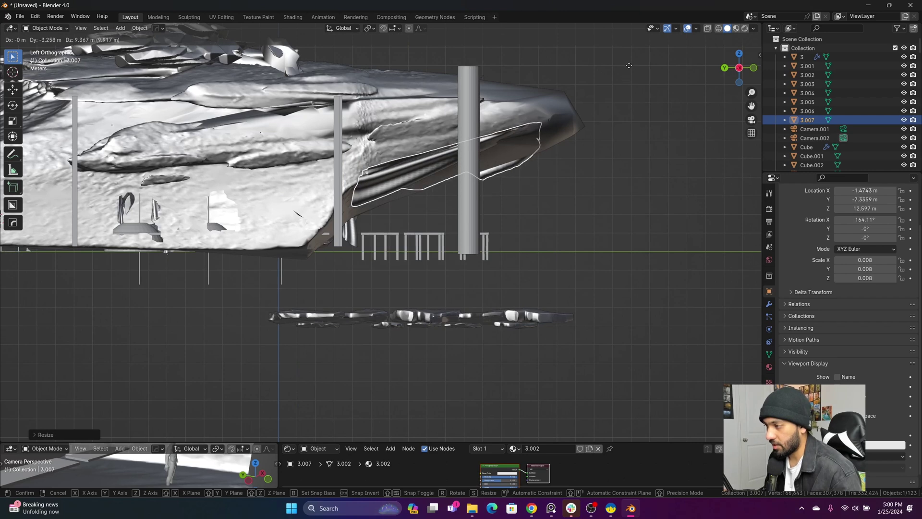
Position a rock piece along the underside of the overhang and delete the extra rock copy.
{"action": "left_click", "coordinate": [627, 81]}
{"action": "middle_click_drag", "start_coordinate": [627, 81], "coordinate": [486, 155]}
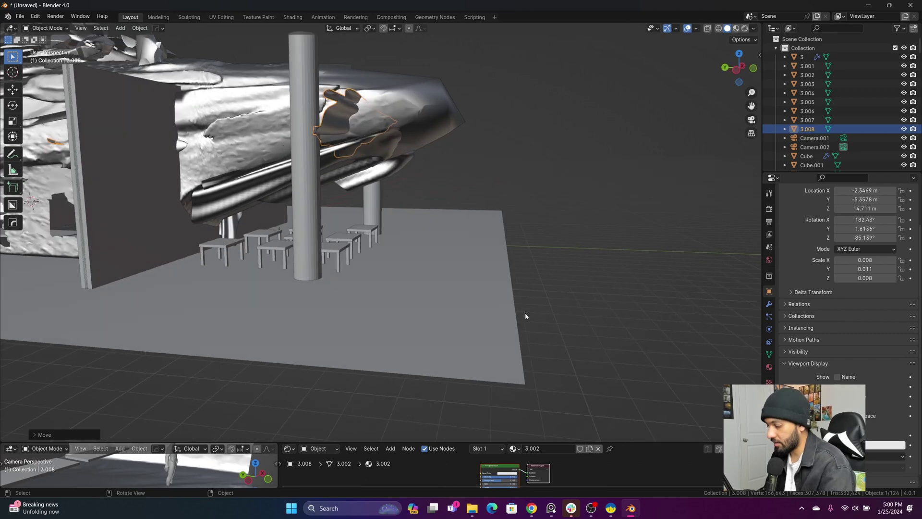
{"action": "key", "text": "Delete"}
Review the side windows, the columns and the table area from outside the building.
{"action": "scroll", "coordinate": [398, 268], "scroll_direction": "down", "scroll_amount": 5}
{"action": "middle_click_drag", "start_coordinate": [399, 267], "coordinate": [397, 235]}
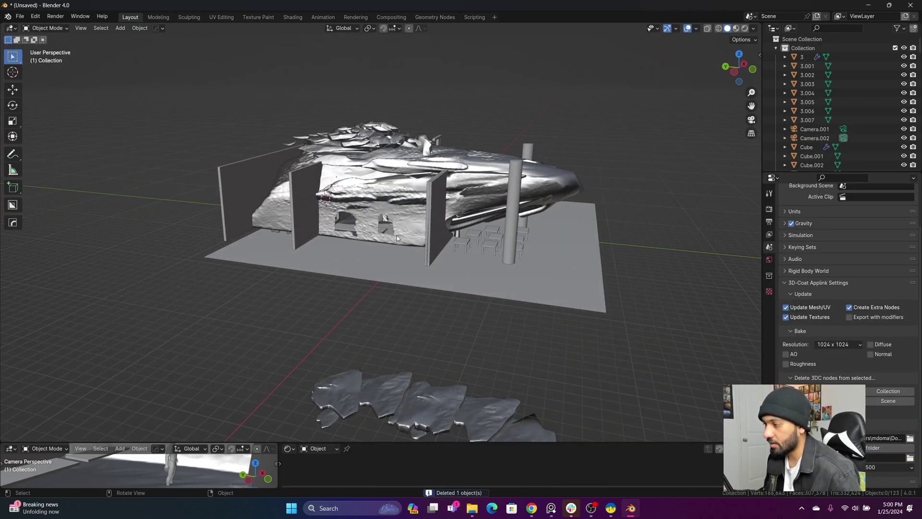
{"action": "scroll", "coordinate": [400, 268], "scroll_direction": "up", "scroll_amount": 10}
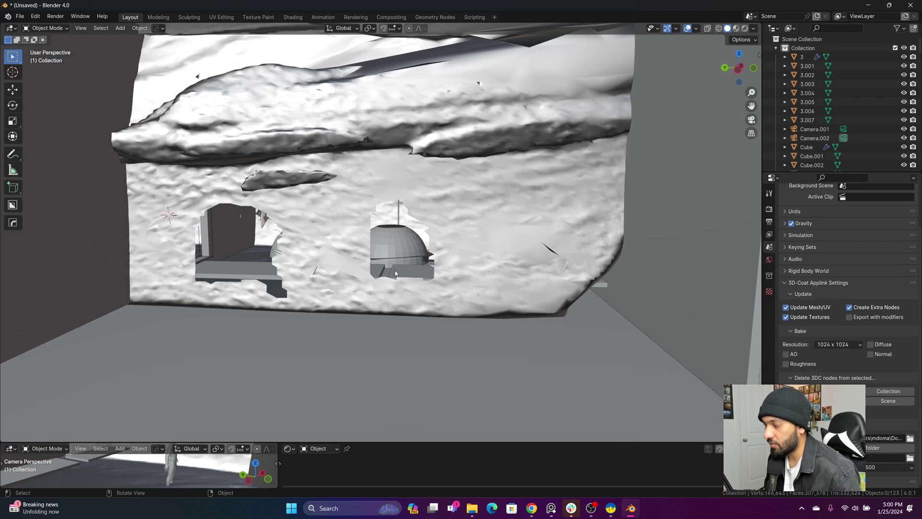
{"action": "scroll", "coordinate": [405, 278], "scroll_direction": "down", "scroll_amount": 5}
{"action": "scroll", "coordinate": [425, 255], "scroll_direction": "up", "scroll_amount": 2}
{"action": "middle_click_drag", "start_coordinate": [450, 250], "coordinate": [316, 255]}
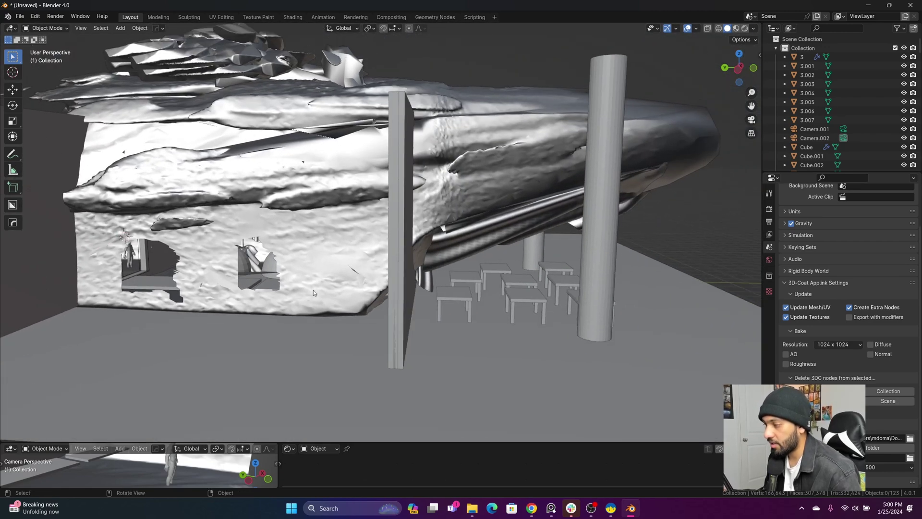
{"action": "scroll", "coordinate": [534, 307], "scroll_direction": "up", "scroll_amount": 3}
{"action": "scroll", "coordinate": [551, 314], "scroll_direction": "down", "scroll_amount": 2}
{"action": "middle_click_drag", "start_coordinate": [550, 303], "coordinate": [495, 308]}
{"action": "scroll", "coordinate": [495, 307], "scroll_direction": "down", "scroll_amount": 5}
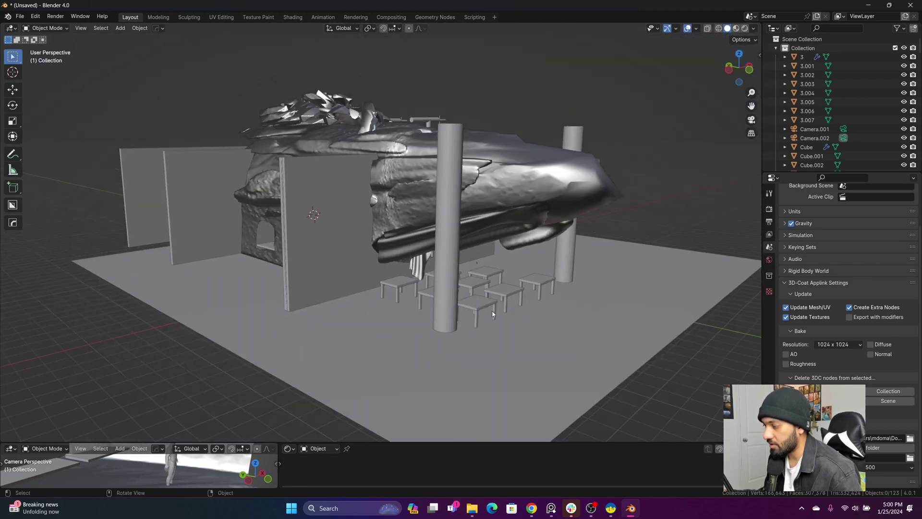
{"action": "scroll", "coordinate": [362, 252], "scroll_direction": "down", "scroll_amount": 2}
Lay linked duplicates of the flat rock strip on the floor beside the building as a curving path.
{"action": "middle_click_drag", "start_coordinate": [360, 259], "coordinate": [455, 235]}
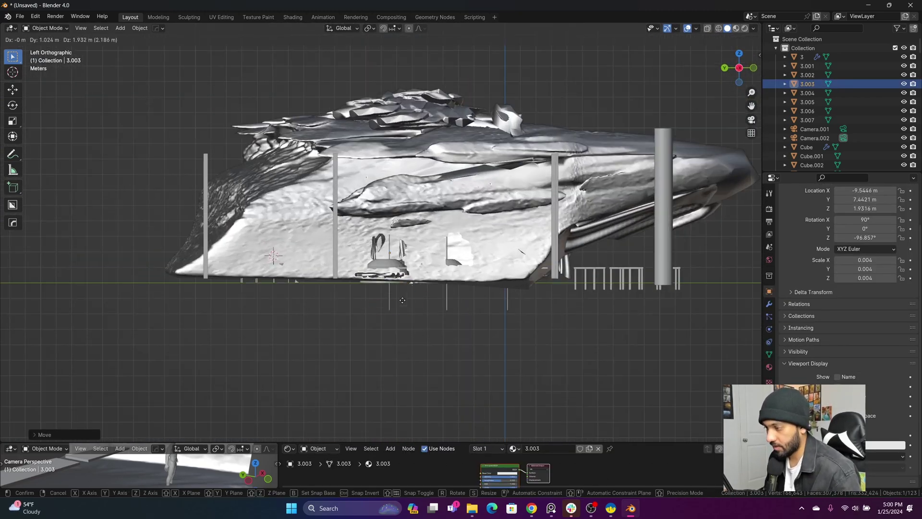
{"action": "mouse_move", "coordinate": [452, 240]}
{"action": "middle_mouse_down"}
{"action": "mouse_move", "coordinate": [454, 282]}
{"action": "mouse_move", "coordinate": [451, 235]}
{"action": "middle_mouse_up"}
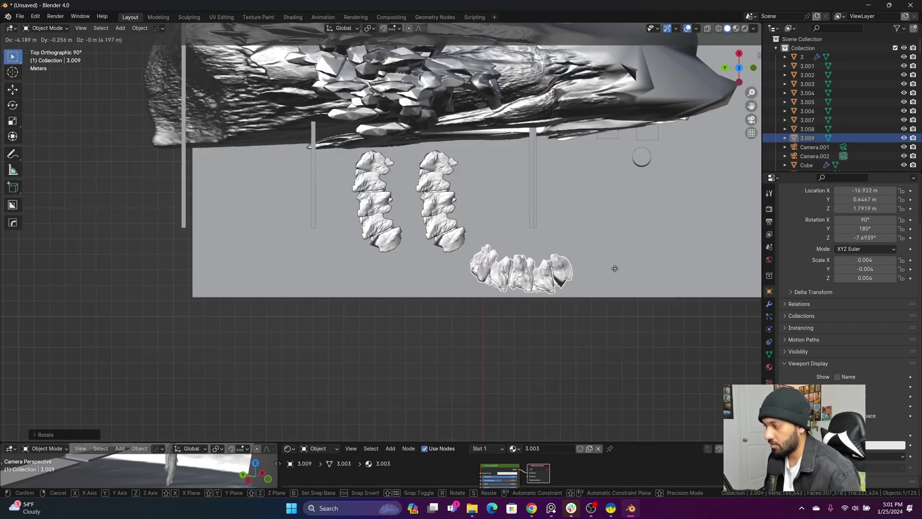
{"action": "middle_click_drag", "start_coordinate": [505, 307], "coordinate": [418, 326]}
{"action": "left_click", "coordinate": [367, 257]}
{"action": "key", "text": "alt+d"}
{"action": "left_click", "coordinate": [512, 379]}
{"action": "left_click", "coordinate": [512, 380]}
Walk through the scene at eye level past the human figure, the flat rock path, the tables and the columns.
{"action": "middle_click_drag", "start_coordinate": [513, 379], "coordinate": [446, 292]}
{"action": "key", "text": "shift+grave"}
{"action": "key", "text": "w"}
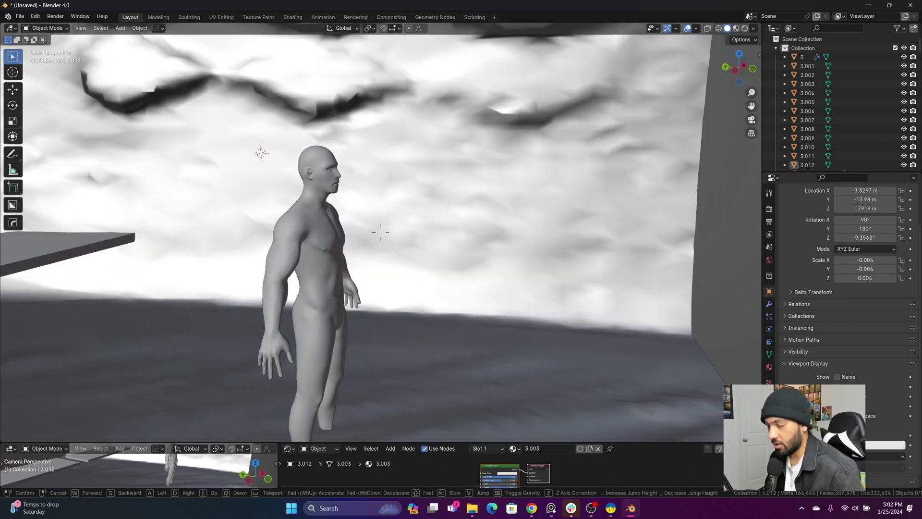
{"action": "key", "text": "s"}
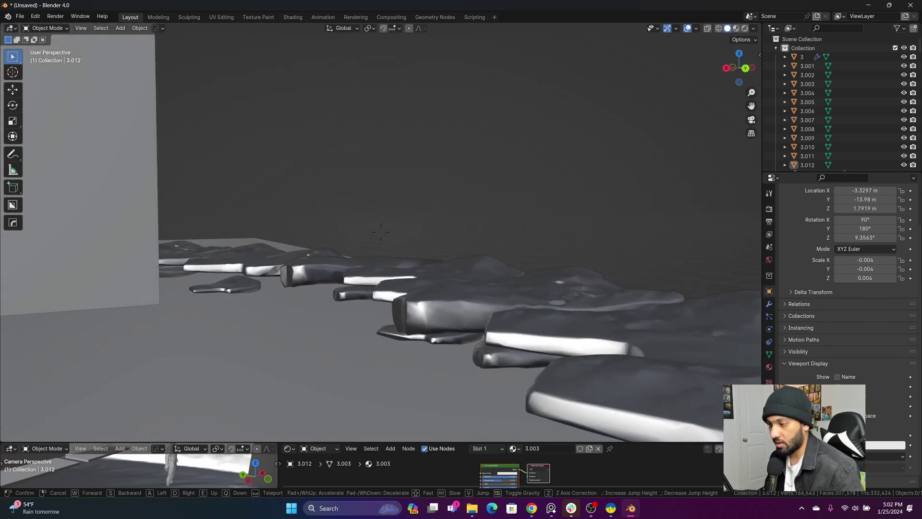
{"action": "key", "text": "w"}
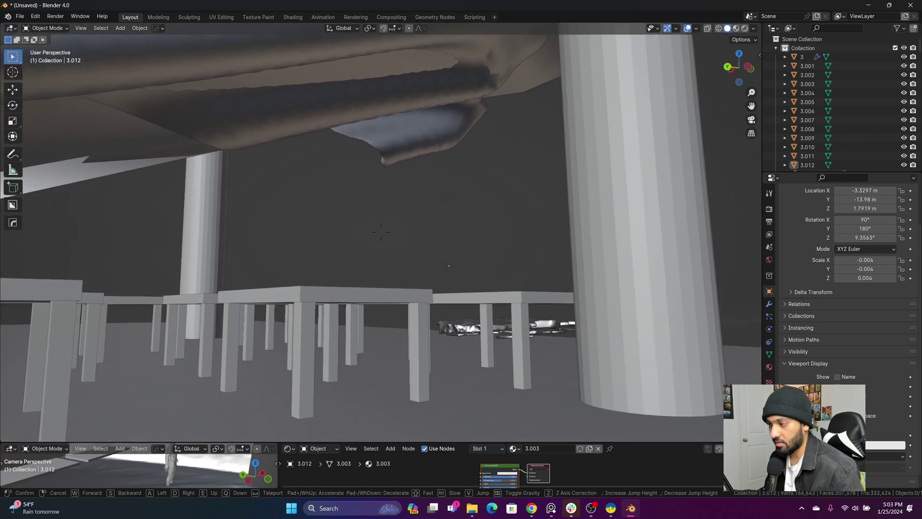
{"action": "right_click", "coordinate": [381, 232]}
{"action": "middle_click_drag", "start_coordinate": [381, 232], "coordinate": [258, 305]}
{"action": "middle_click_drag", "start_coordinate": [297, 282], "coordinate": [477, 222]}
{"action": "scroll", "coordinate": [312, 233], "scroll_direction": "up", "scroll_amount": 5}
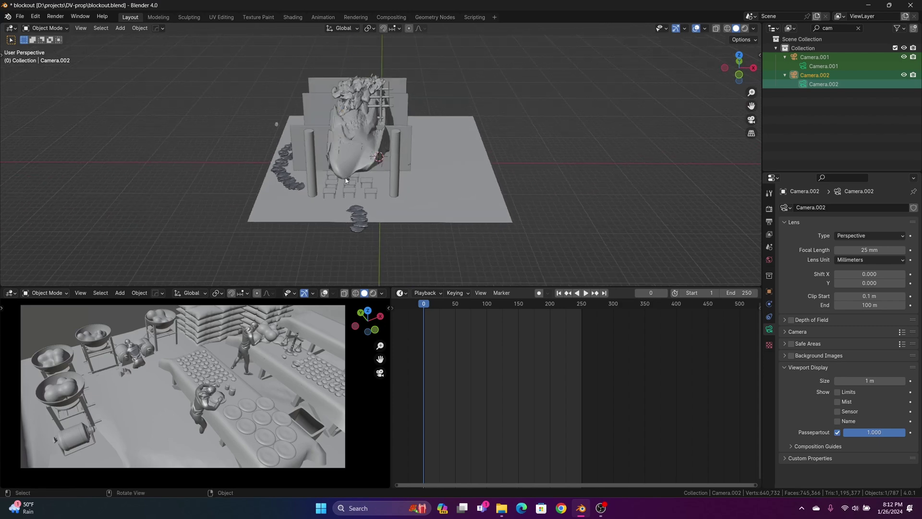
Hide the rock shell and the roof rock cluster in the blockout scene to expose the interior.
{"action": "scroll", "coordinate": [338, 173], "scroll_direction": "up", "scroll_amount": 8}
{"action": "middle_click_drag", "start_coordinate": [337, 173], "coordinate": [431, 245], "text": "shift"}
{"action": "scroll", "coordinate": [397, 178], "scroll_direction": "down", "scroll_amount": 2}
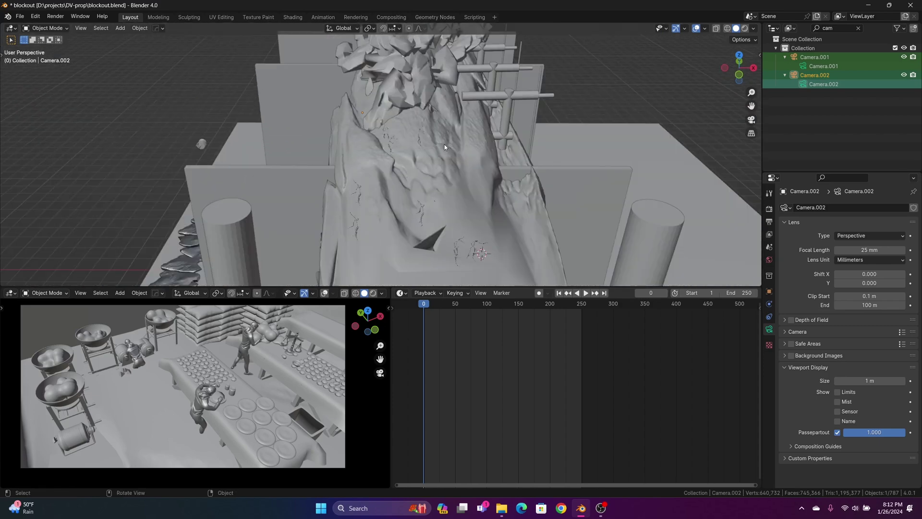
{"action": "key", "text": "h"}
{"action": "middle_click_drag", "start_coordinate": [443, 148], "coordinate": [416, 160]}
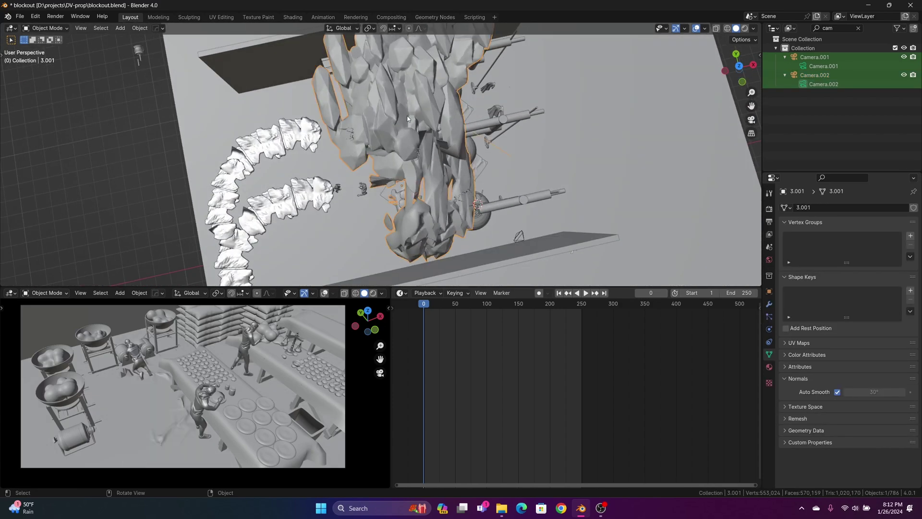
{"action": "key", "text": "h"}
{"action": "middle_click_drag", "start_coordinate": [407, 119], "coordinate": [443, 222], "text": "shift"}
Examine the dough bowl stands with their chain-driven motors and the worker at the dough table.
{"action": "scroll", "coordinate": [444, 222], "scroll_direction": "up", "scroll_amount": 5}
{"action": "middle_click_drag", "start_coordinate": [307, 221], "coordinate": [408, 157]}
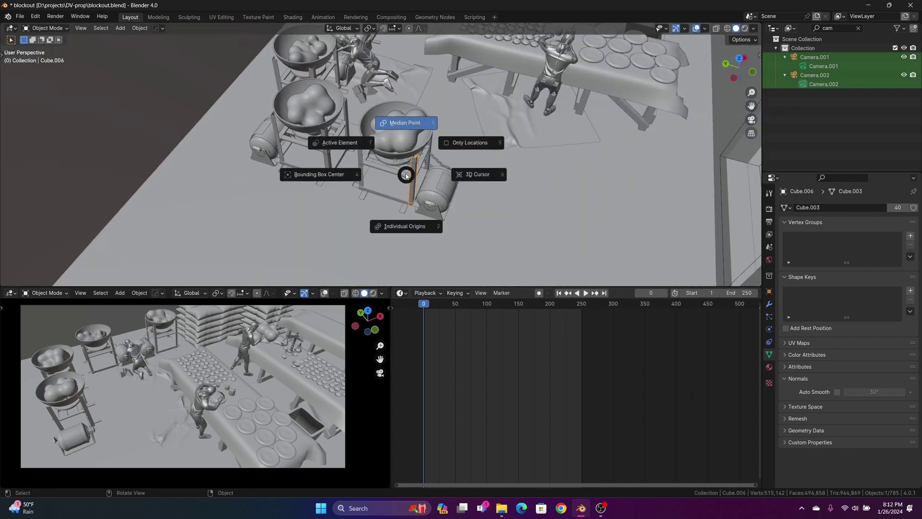
{"action": "scroll", "coordinate": [408, 179], "scroll_direction": "up", "scroll_amount": 5}
{"action": "middle_click_drag", "start_coordinate": [407, 179], "coordinate": [356, 151]}
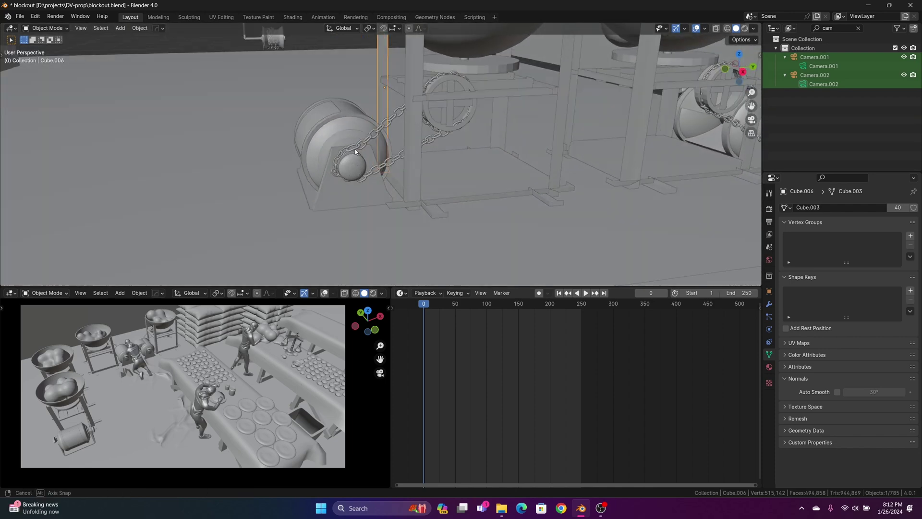
{"action": "left_click", "coordinate": [437, 73]}
{"action": "middle_click_drag", "start_coordinate": [437, 73], "coordinate": [423, 105]}
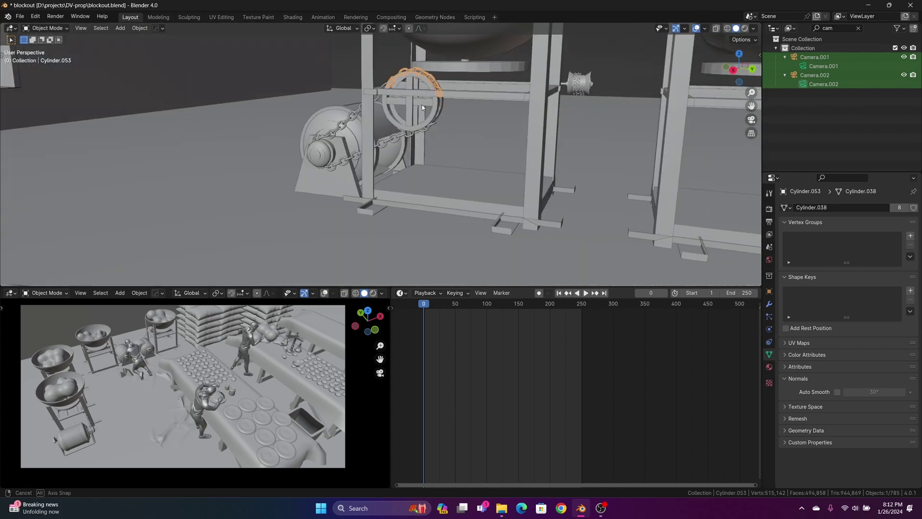
{"action": "middle_click_drag", "start_coordinate": [393, 140], "coordinate": [528, 148]}
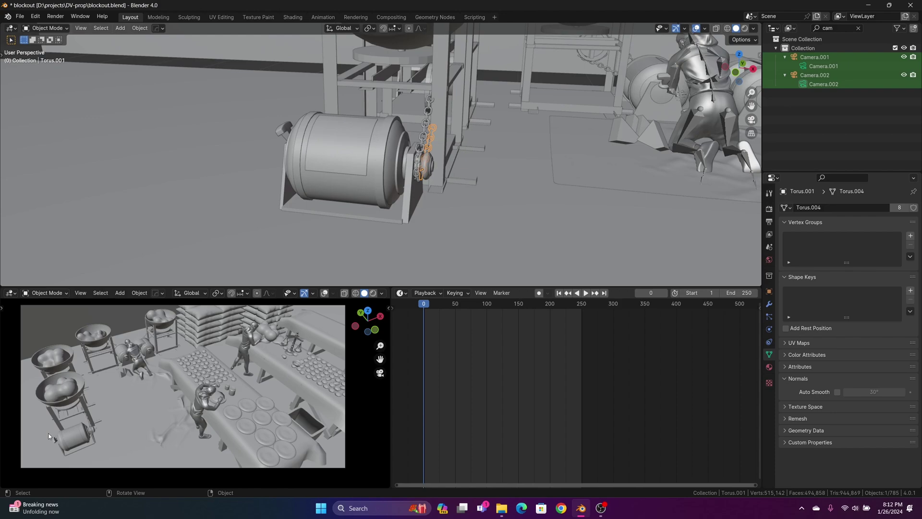
{"action": "scroll", "coordinate": [462, 115], "scroll_direction": "down", "scroll_amount": 3}
{"action": "middle_click_drag", "start_coordinate": [461, 115], "coordinate": [347, 192], "text": "shift"}
{"action": "middle_click_drag", "start_coordinate": [484, 192], "coordinate": [409, 127]}
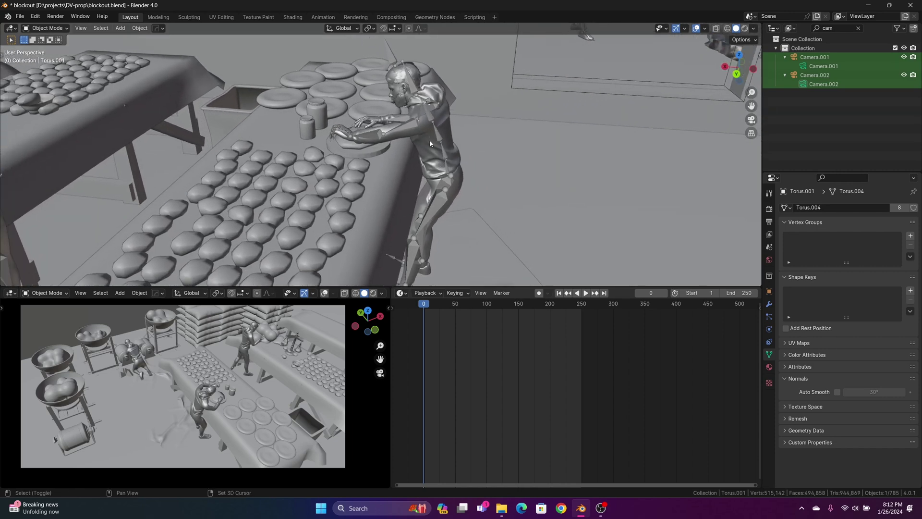
Put the armature of the worker at the dough table in Pose Mode and rotate its right arm bone by -7.19°.
{"action": "left_click", "coordinate": [412, 125]}
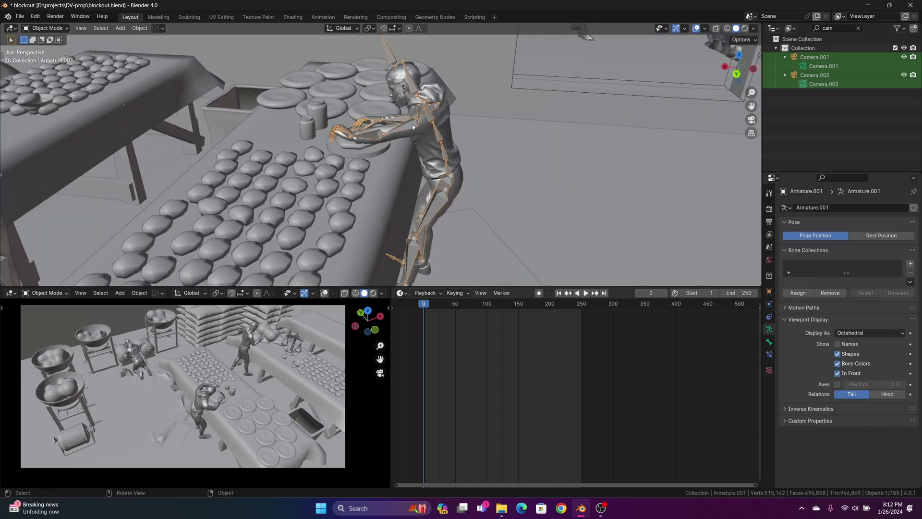
{"action": "left_click", "coordinate": [48, 28]}
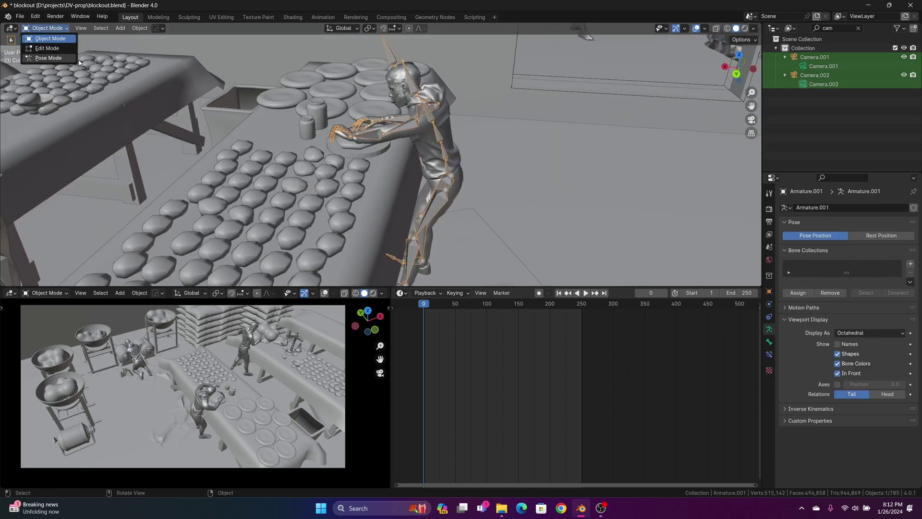
{"action": "left_click", "coordinate": [48, 58]}
{"action": "left_click", "coordinate": [393, 133]}
{"action": "key", "text": "r"}
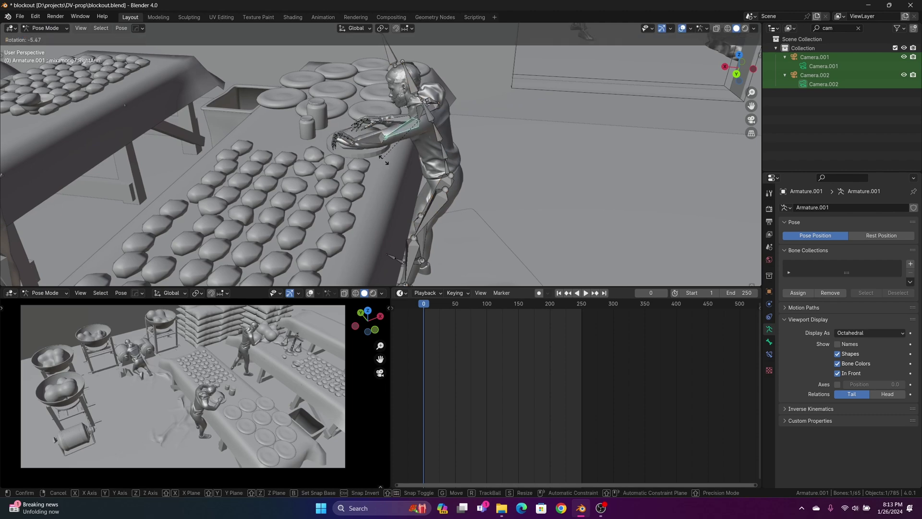
{"action": "left_click", "coordinate": [384, 162]}
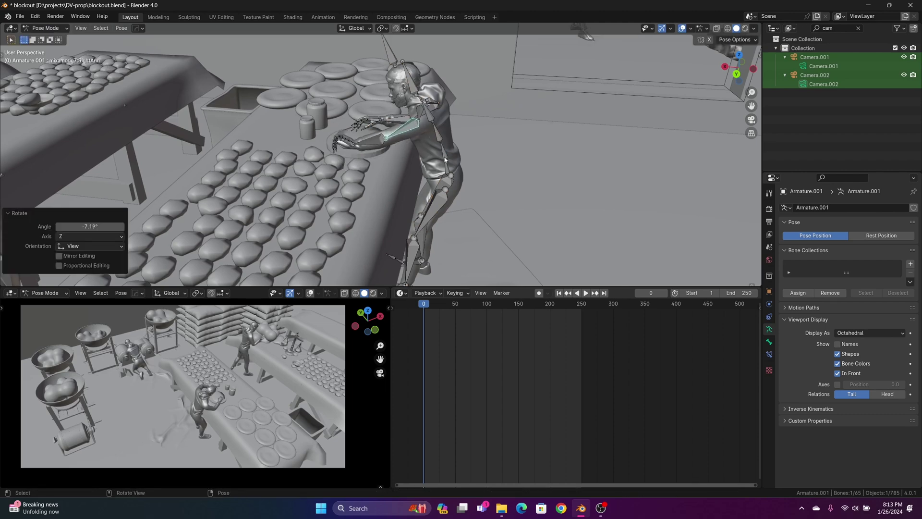
Check the adjusted arm pose of the worker at the dough table and return to Object Mode.
{"action": "middle_click_drag", "start_coordinate": [529, 193], "coordinate": [469, 150]}
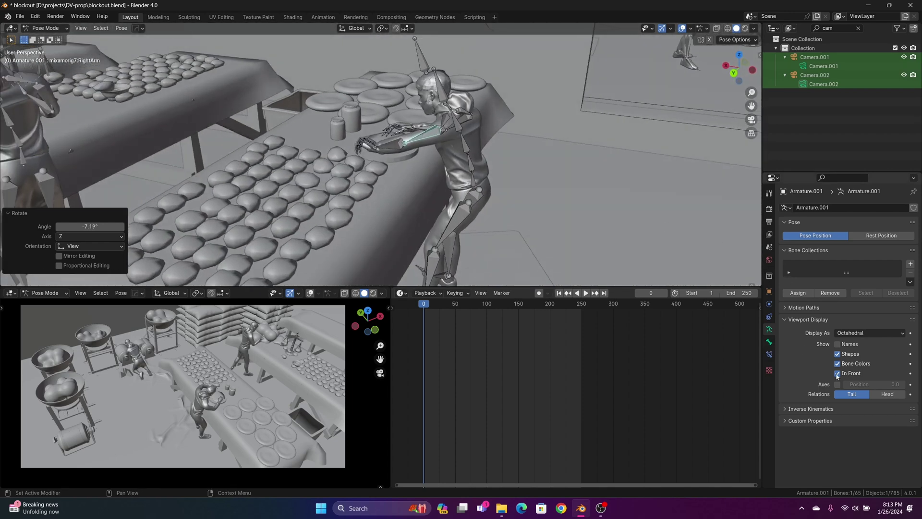
{"action": "middle_click_drag", "start_coordinate": [425, 156], "coordinate": [398, 134]}
{"action": "left_click", "coordinate": [43, 32]}
{"action": "left_click", "coordinate": [48, 40]}
Add a metaball Ball with a 2 m radius and move it to the open floor beside the column.
{"action": "left_click", "coordinate": [392, 129]}
{"action": "left_click", "coordinate": [313, 140]}
{"action": "key", "text": "shift+a"}
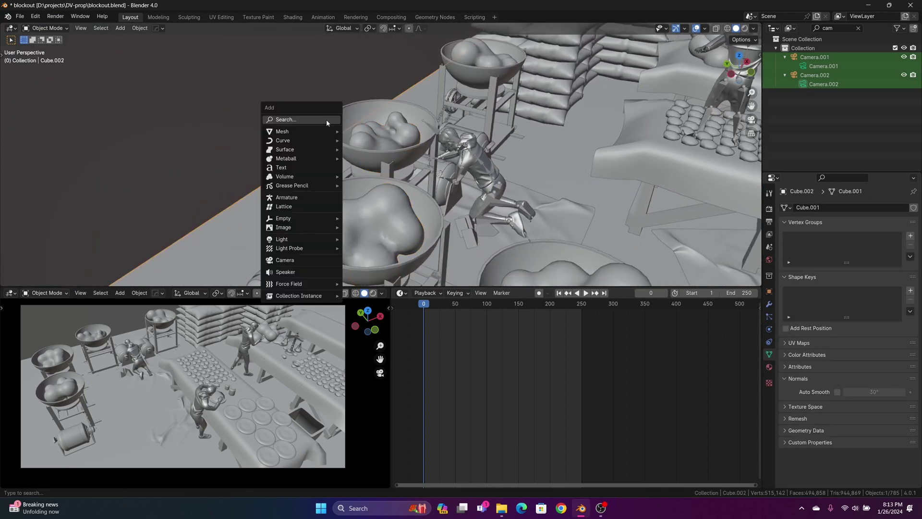
{"action": "mouse_move", "coordinate": [328, 134]}
{"action": "mouse_move", "coordinate": [322, 160]}
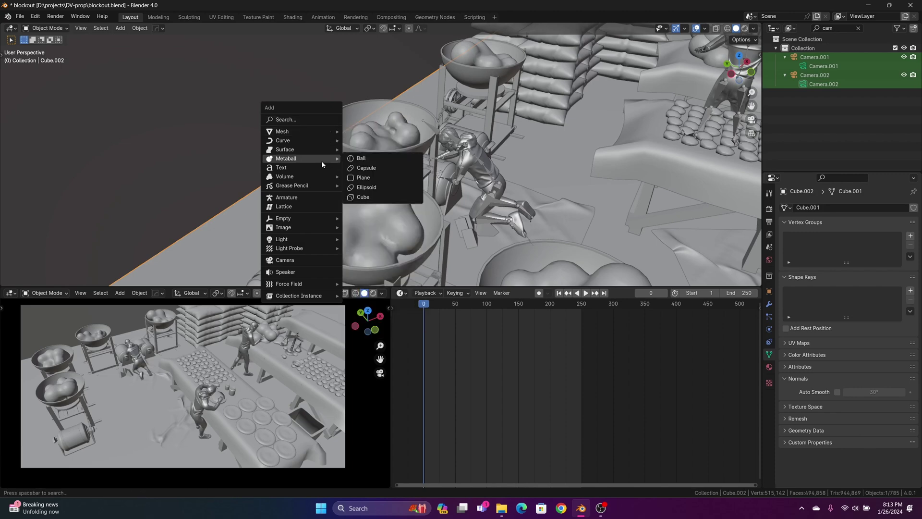
{"action": "left_click", "coordinate": [383, 161]}
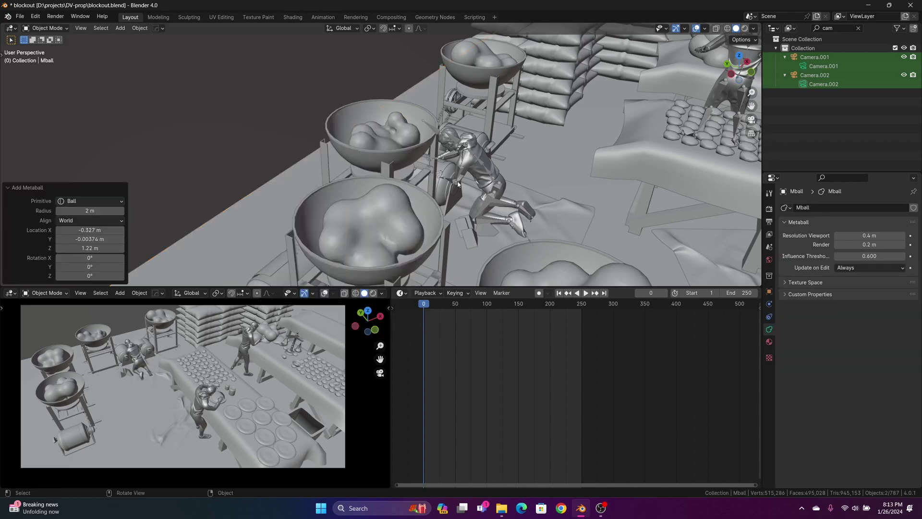
{"action": "key", "text": "KP_Decimal"}
{"action": "scroll", "coordinate": [458, 183], "scroll_direction": "down", "scroll_amount": 6}
{"action": "key", "text": "g"}
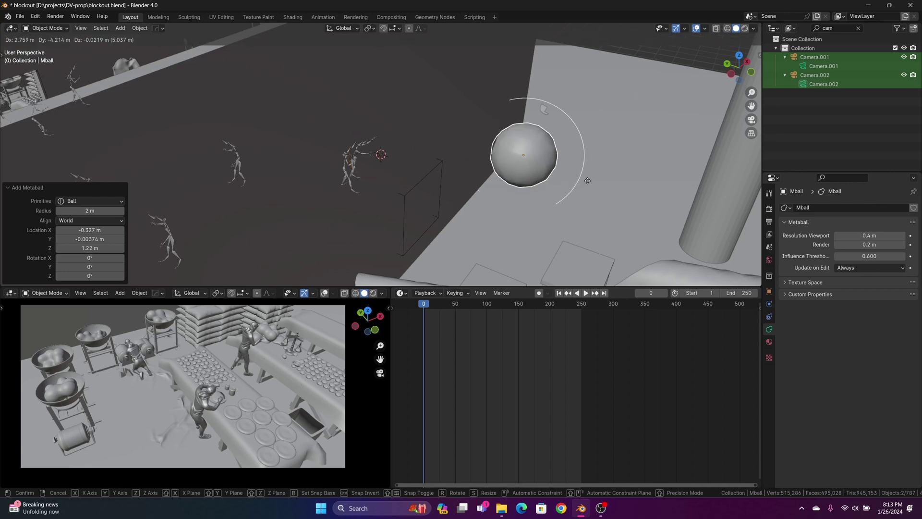
{"action": "left_click", "coordinate": [612, 174]}
Duplicate the metaball several times with overlapping offsets to blend the copies into one lumpy dough shape.
{"action": "key", "text": "shift+d"}
{"action": "left_click", "coordinate": [638, 133]}
{"action": "key", "text": "shift+d"}
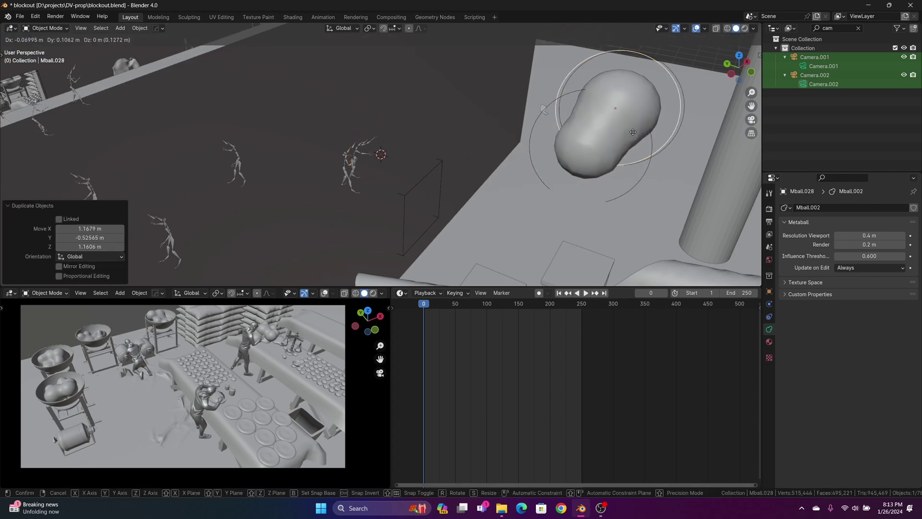
{"action": "left_click", "coordinate": [598, 110]}
{"action": "key", "text": "shift+d"}
{"action": "left_click", "coordinate": [564, 187]}
{"action": "key", "text": "shift+d"}
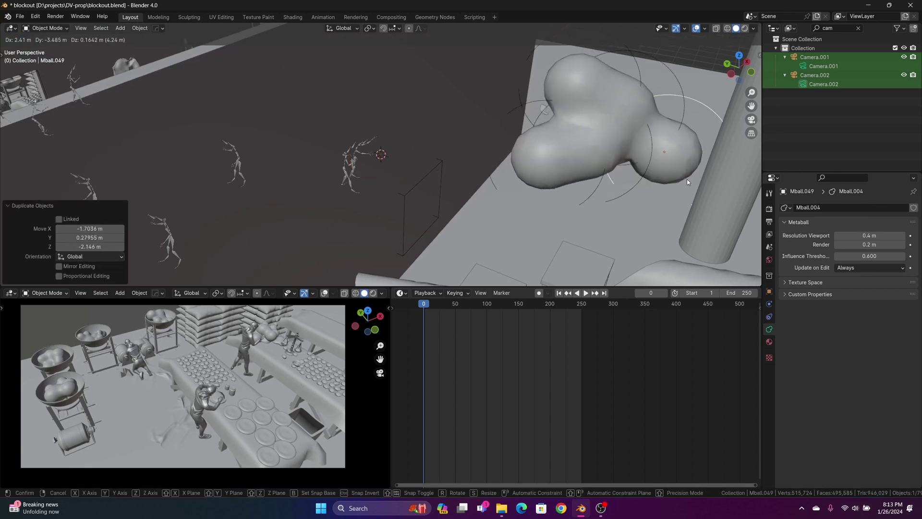
{"action": "right_click", "coordinate": [657, 106]}
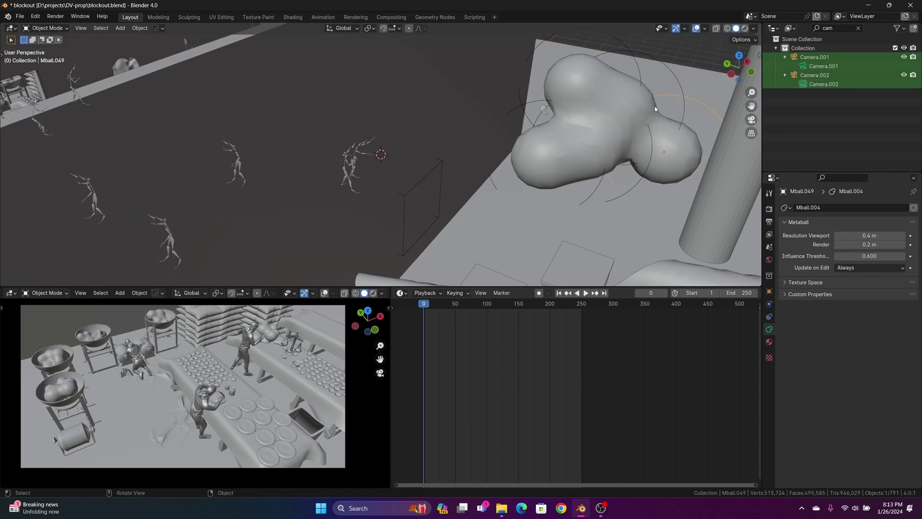
Undo the metaball duplicates and the addition of the first metaball.
{"action": "key", "text": "ctrl+z"}
{"action": "key", "text": "ctrl+z"}
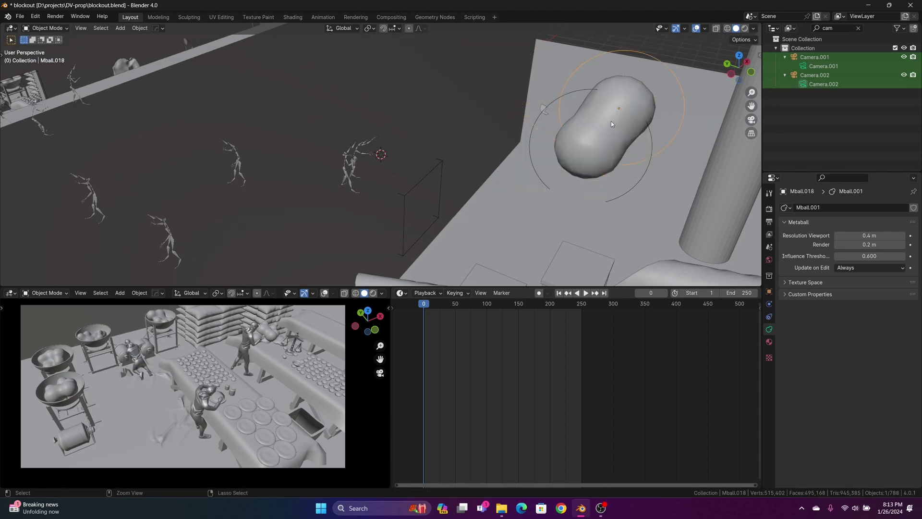
{"action": "middle_click_drag", "start_coordinate": [436, 149], "coordinate": [442, 141], "text": "shift"}
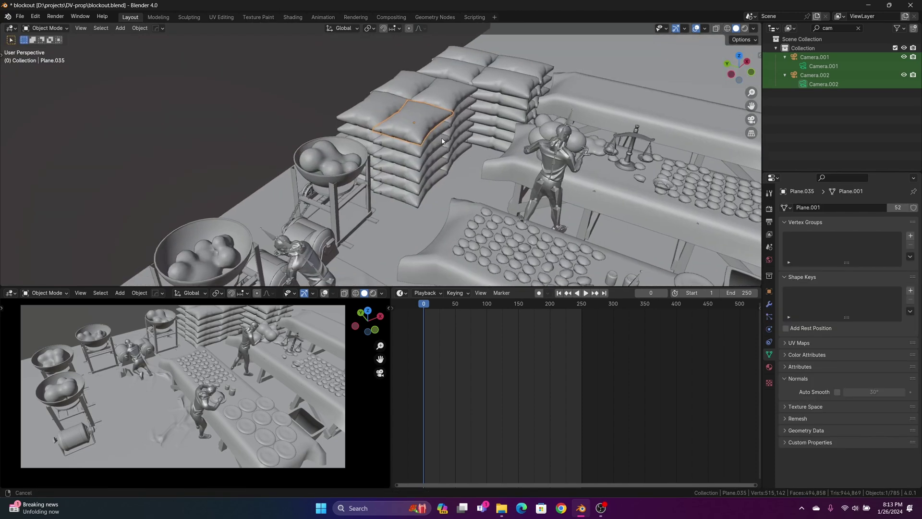
Examine the stacked sacks, the dough bowl stands with their motors and the crumpled cloth on the floor.
{"action": "scroll", "coordinate": [404, 139], "scroll_direction": "up", "scroll_amount": 4}
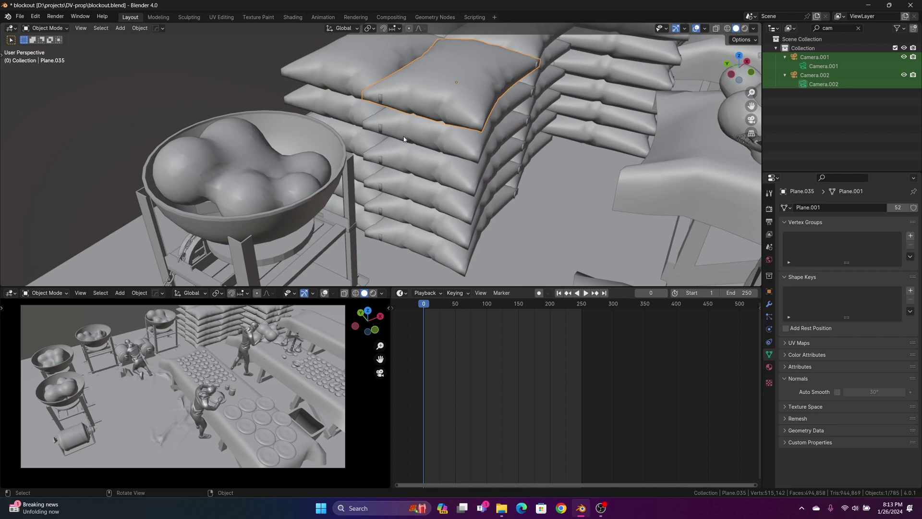
{"action": "scroll", "coordinate": [404, 139], "scroll_direction": "down", "scroll_amount": 4}
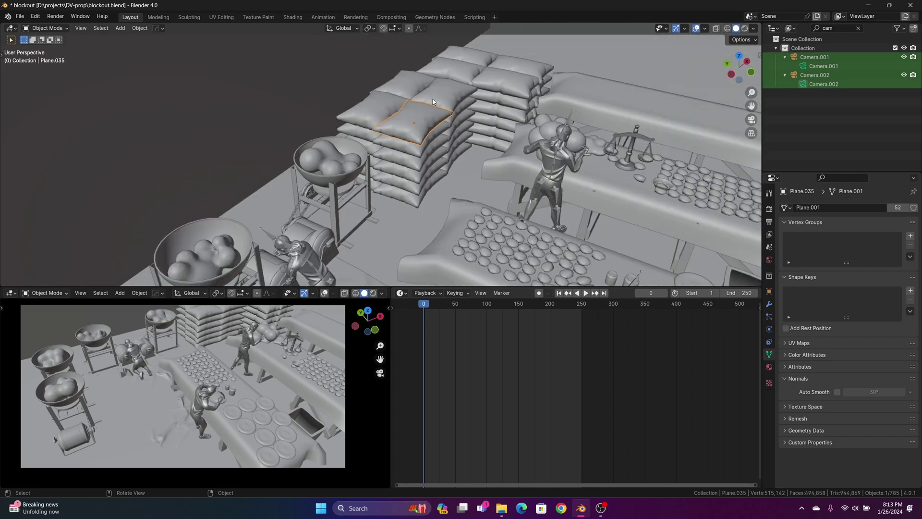
{"action": "scroll", "coordinate": [435, 144], "scroll_direction": "down", "scroll_amount": 3}
{"action": "middle_click_drag", "start_coordinate": [429, 155], "coordinate": [434, 62], "text": "shift"}
{"action": "scroll", "coordinate": [511, 156], "scroll_direction": "up", "scroll_amount": 2}
{"action": "left_click", "coordinate": [515, 157]}
{"action": "middle_click_drag", "start_coordinate": [515, 157], "coordinate": [490, 161], "text": "shift"}
{"action": "scroll", "coordinate": [504, 156], "scroll_direction": "up", "scroll_amount": 6}
{"action": "scroll", "coordinate": [518, 153], "scroll_direction": "down", "scroll_amount": 3}
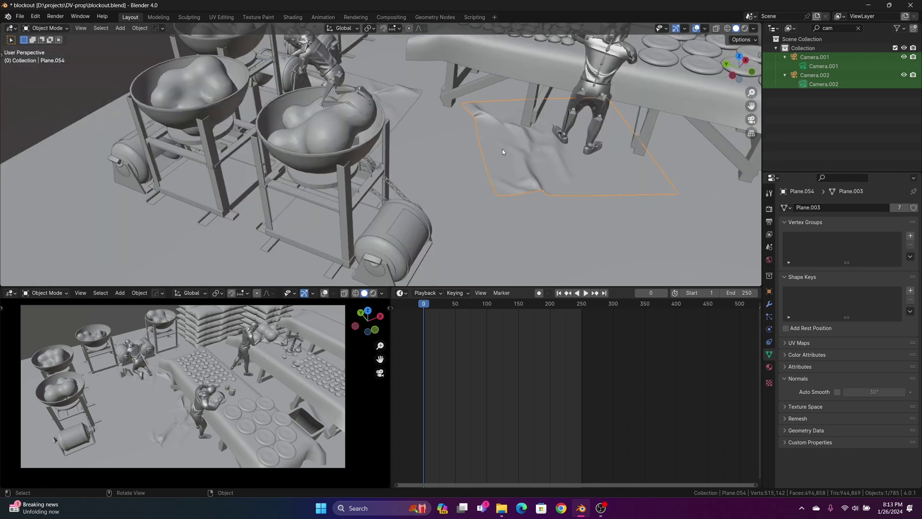
{"action": "middle_click_drag", "start_coordinate": [324, 79], "coordinate": [388, 169], "text": "shift"}
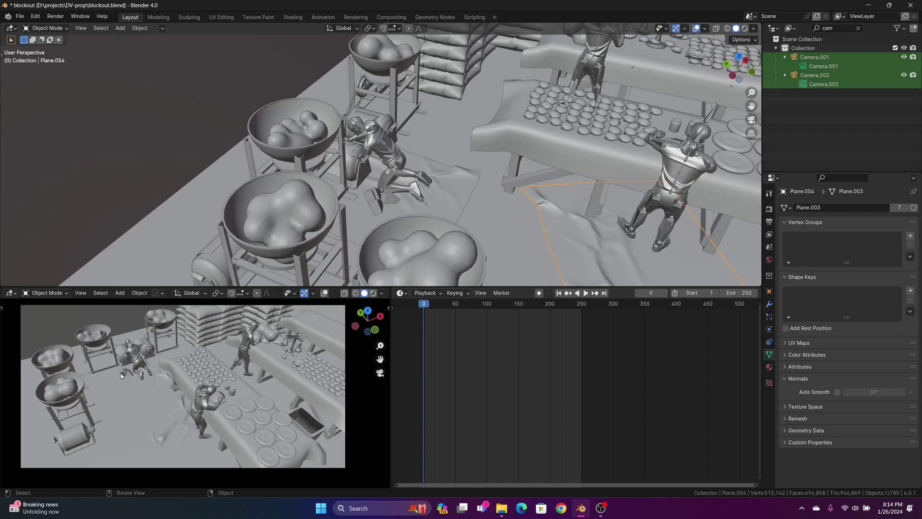
Examine the worker kneeling by the dough bowls and the small object on the cloth beside him.
{"action": "left_click", "coordinate": [375, 208]}
{"action": "scroll", "coordinate": [376, 207], "scroll_direction": "up", "scroll_amount": 10}
{"action": "middle_click_drag", "start_coordinate": [401, 264], "coordinate": [417, 179], "text": "shift"}
{"action": "middle_click_drag", "start_coordinate": [417, 180], "coordinate": [370, 172]}
{"action": "scroll", "coordinate": [420, 175], "scroll_direction": "down", "scroll_amount": 12}
{"action": "middle_click_drag", "start_coordinate": [449, 148], "coordinate": [458, 153]}
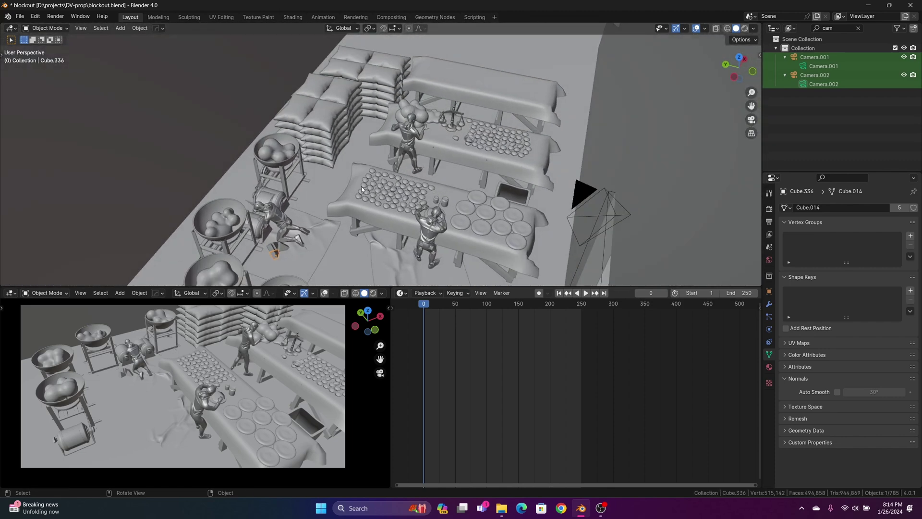
Examine the dome ovens, the workers around them and the tables covered with flat dough pieces.
{"action": "scroll", "coordinate": [364, 188], "scroll_direction": "down", "scroll_amount": 2}
{"action": "middle_click_drag", "start_coordinate": [418, 180], "coordinate": [216, 129], "text": "shift"}
{"action": "middle_click_drag", "start_coordinate": [336, 137], "coordinate": [407, 189], "text": "shift"}
{"action": "middle_click_drag", "start_coordinate": [613, 190], "coordinate": [466, 149]}
{"action": "scroll", "coordinate": [524, 195], "scroll_direction": "up", "scroll_amount": 3}
{"action": "middle_click_drag", "start_coordinate": [556, 207], "coordinate": [550, 215]}
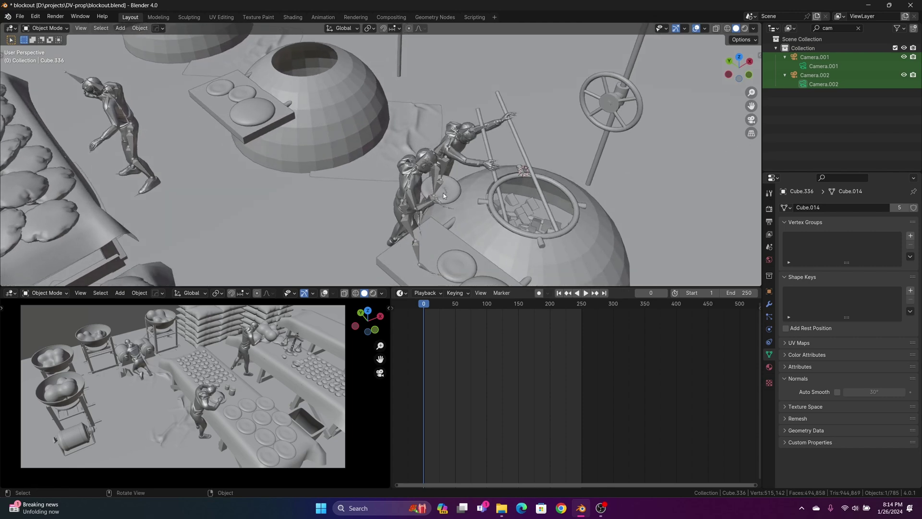
{"action": "middle_click_drag", "start_coordinate": [355, 166], "coordinate": [373, 172]}
{"action": "scroll", "coordinate": [336, 175], "scroll_direction": "down", "scroll_amount": 2}
{"action": "middle_click_drag", "start_coordinate": [231, 177], "coordinate": [377, 118], "text": "shift"}
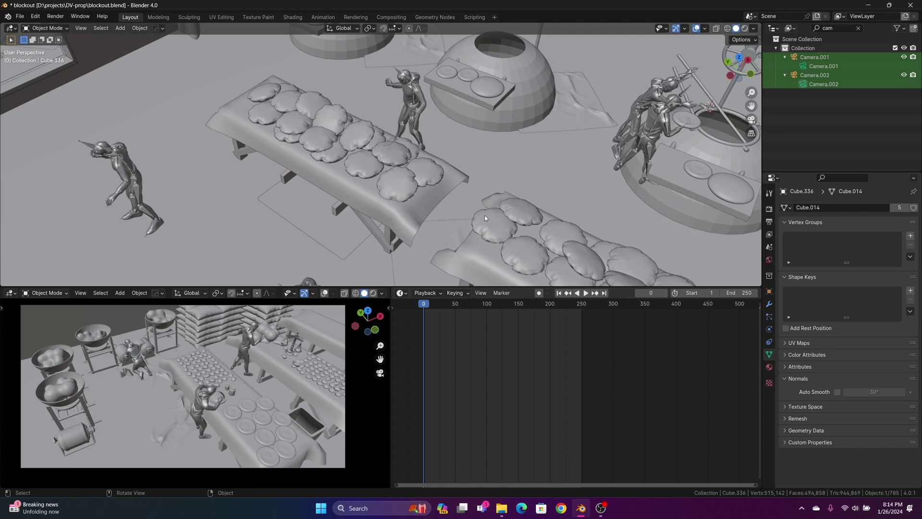
Unhide the rock shell and inspect the outdoor tables, columns and rock paths around the building.
{"action": "middle_click_drag", "start_coordinate": [360, 162], "coordinate": [295, 224]}
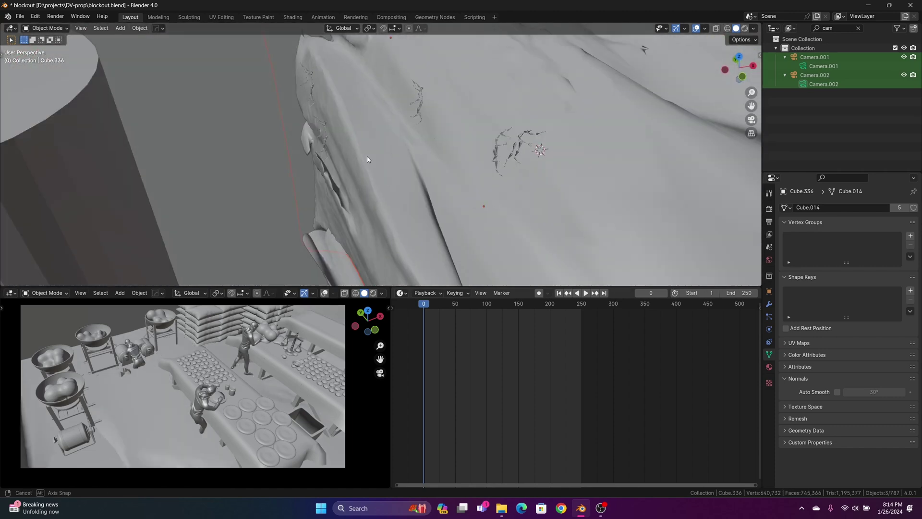
{"action": "middle_click_drag", "start_coordinate": [382, 157], "coordinate": [370, 176]}
{"action": "scroll", "coordinate": [415, 181], "scroll_direction": "up", "scroll_amount": 4}
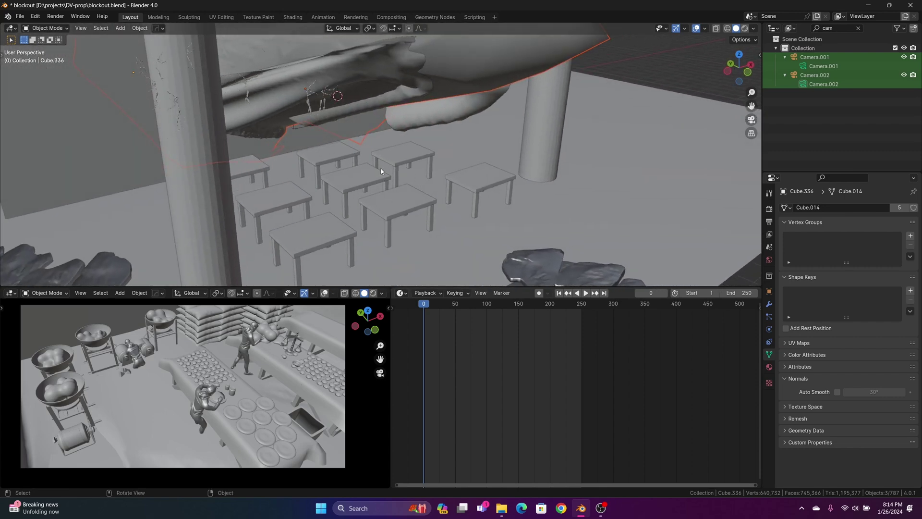
{"action": "scroll", "coordinate": [382, 170], "scroll_direction": "down", "scroll_amount": 4}
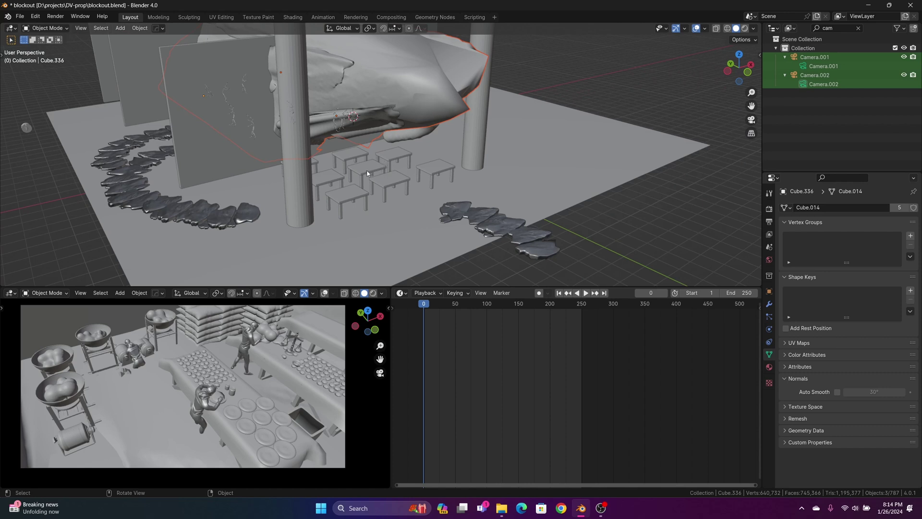
{"action": "left_click", "coordinate": [301, 141]}
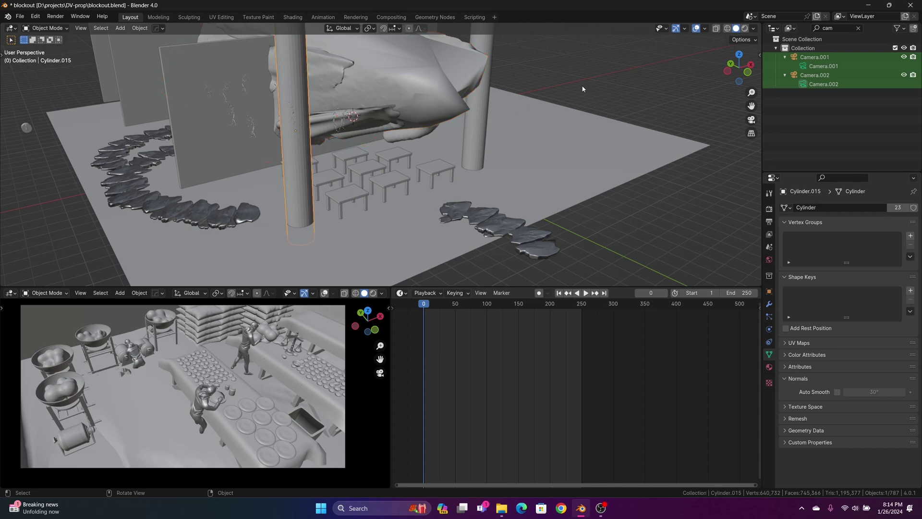
{"action": "left_click", "coordinate": [636, 91]}
Spawn the tropical botaniq asset Tree_Phoenix-canariensis_G_spring-summer in the scene.
{"action": "key", "text": "n"}
{"action": "scroll", "coordinate": [741, 177], "scroll_direction": "down", "scroll_amount": 1}
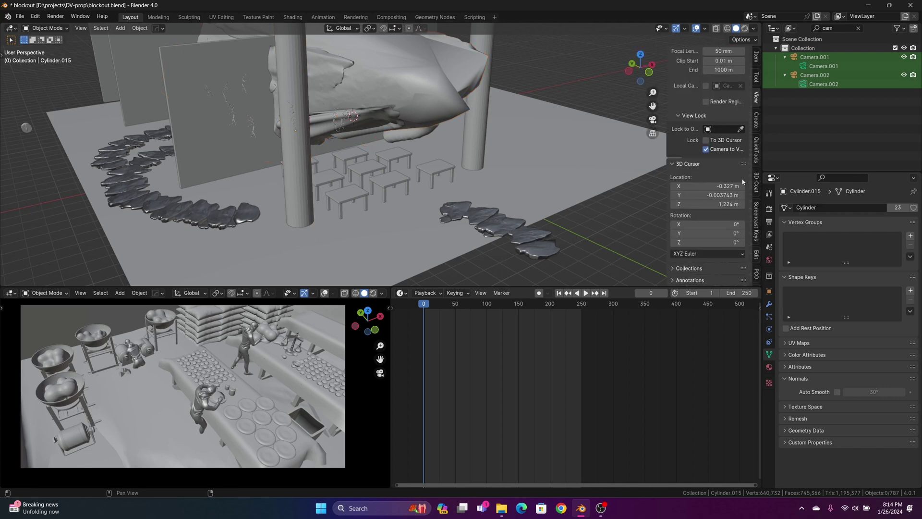
{"action": "scroll", "coordinate": [757, 245], "scroll_direction": "down", "scroll_amount": 6}
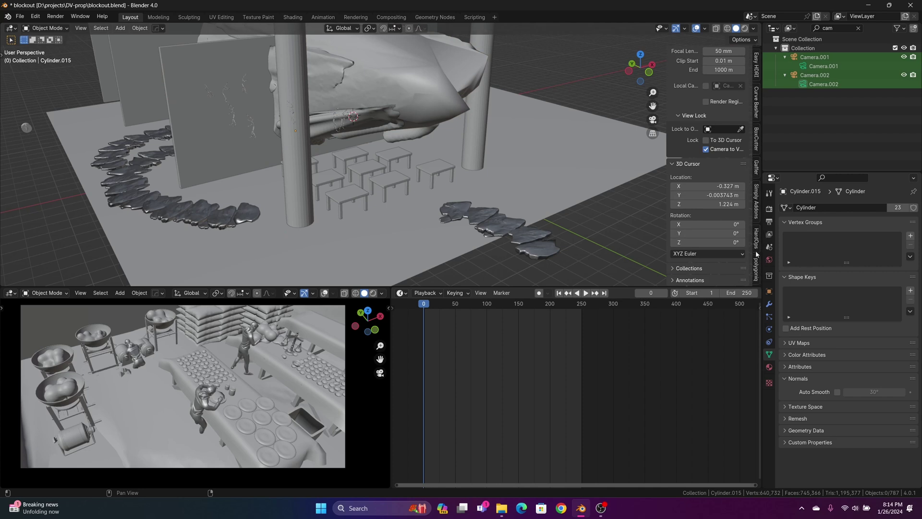
{"action": "left_click", "coordinate": [755, 269]}
{"action": "left_click", "coordinate": [704, 73]}
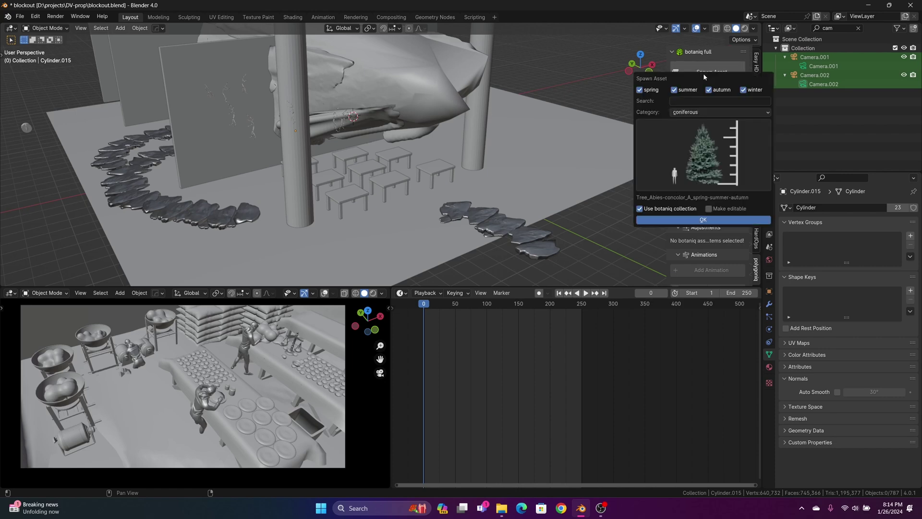
{"action": "left_click", "coordinate": [702, 102]}
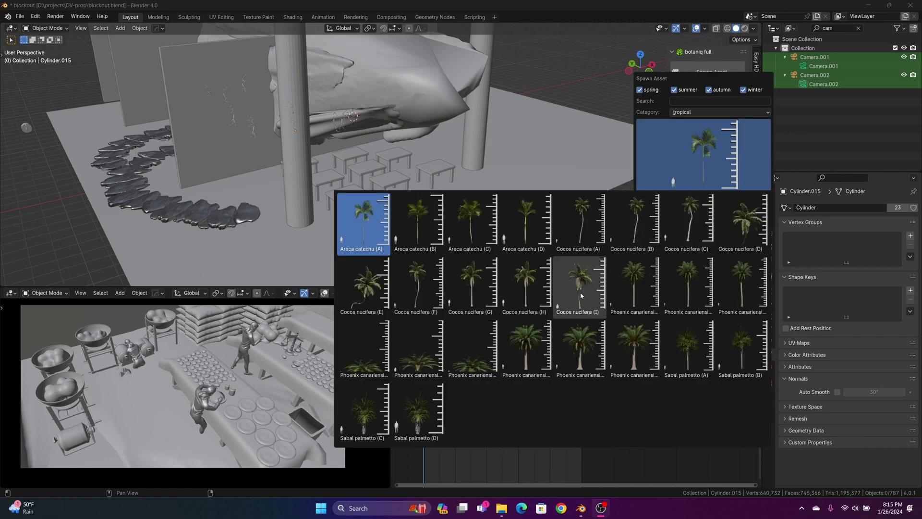
{"action": "left_click", "coordinate": [572, 336]}
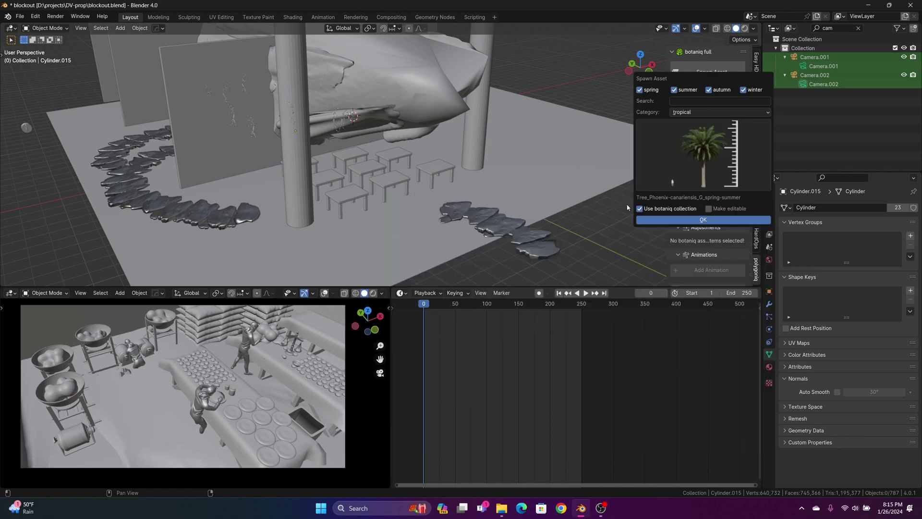
{"action": "left_click", "coordinate": [678, 219]}
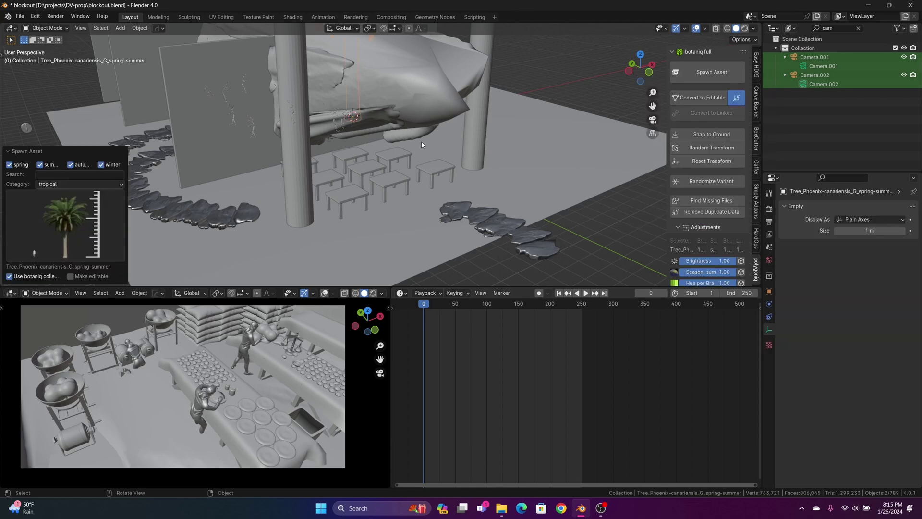
Move the palm about -12.8 m in X and -10.3 m in Y beside the front column, and lower it about 1.8 m to the ground.
{"action": "scroll", "coordinate": [423, 145], "scroll_direction": "down", "scroll_amount": 8}
{"action": "middle_click_drag", "start_coordinate": [423, 144], "coordinate": [448, 109]}
{"action": "key", "text": "g"}
{"action": "left_click", "coordinate": [492, 195]}
{"action": "middle_click_drag", "start_coordinate": [470, 180], "coordinate": [455, 134]}
{"action": "scroll", "coordinate": [455, 134], "scroll_direction": "up", "scroll_amount": 5}
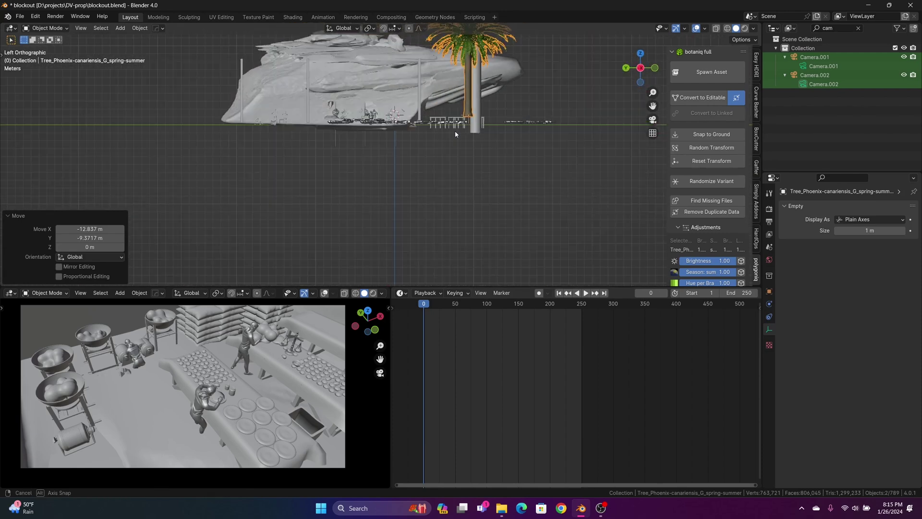
{"action": "key", "text": "g"}
{"action": "left_click", "coordinate": [468, 142]}
Make a linked duplicate of the palm about 16.5 m along X and another beside the rear part of the rock shell.
{"action": "middle_click_drag", "start_coordinate": [468, 142], "coordinate": [380, 139]}
{"action": "key", "text": "shift+d"}
{"action": "key", "text": "x"}
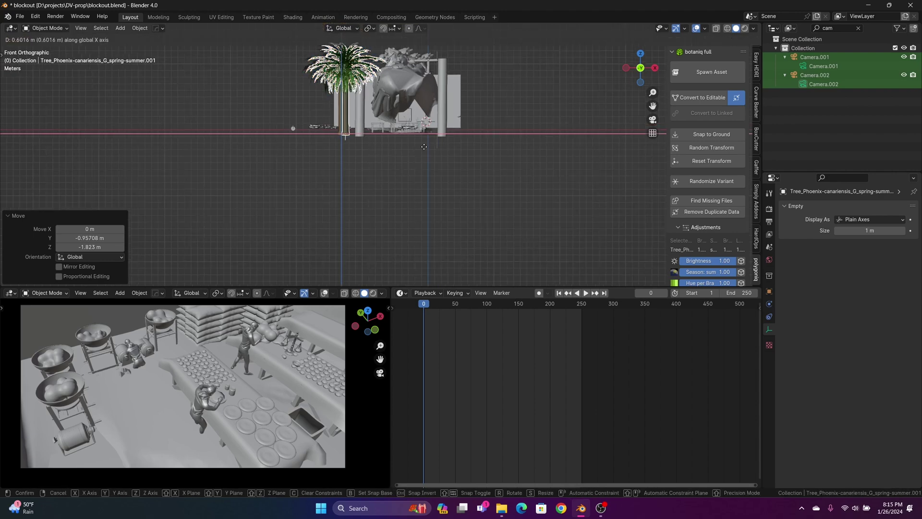
{"action": "left_click", "coordinate": [478, 147]}
{"action": "middle_click_drag", "start_coordinate": [478, 147], "coordinate": [462, 171]}
{"action": "key", "text": "alt+d"}
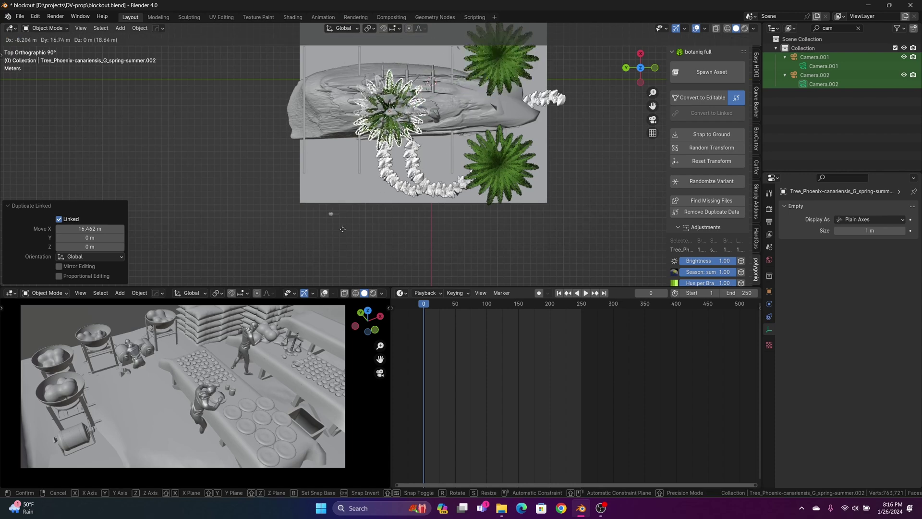
{"action": "left_click", "coordinate": [298, 283]}
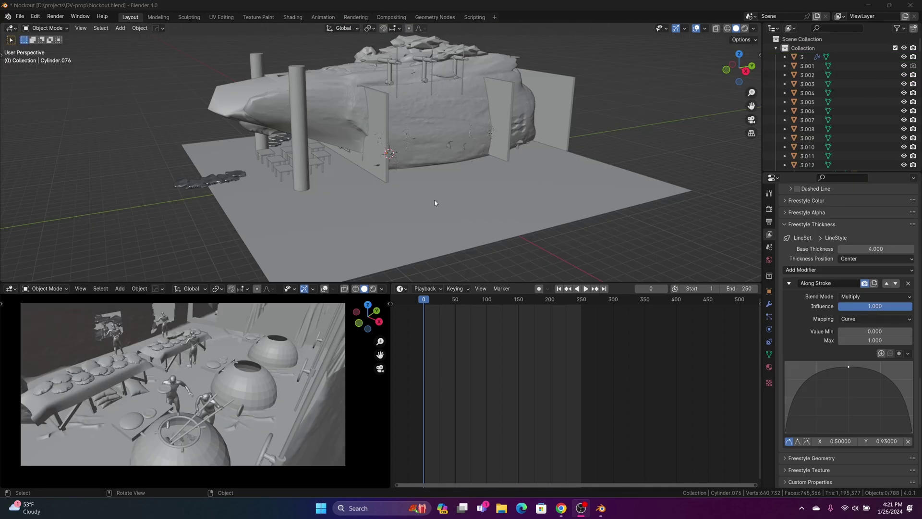
Set the scene's render engine to Workbench in the blockout file.
{"action": "middle_click_drag", "start_coordinate": [419, 195], "coordinate": [457, 192]}
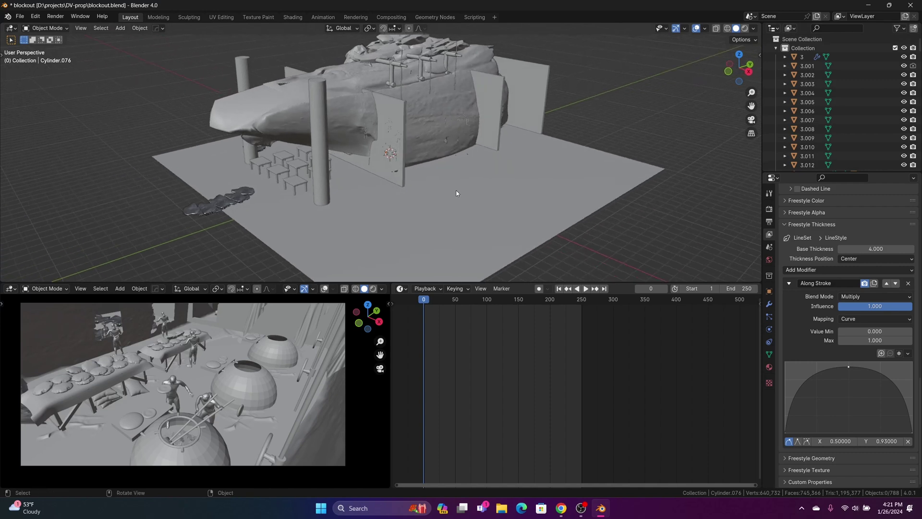
{"action": "scroll", "coordinate": [814, 221], "scroll_direction": "up", "scroll_amount": 3}
{"action": "left_click", "coordinate": [769, 209]}
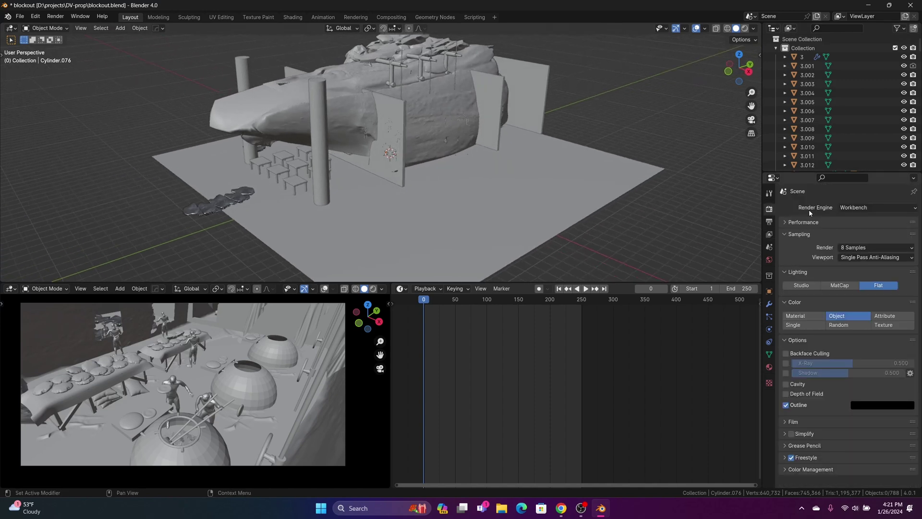
{"action": "left_click", "coordinate": [854, 207]}
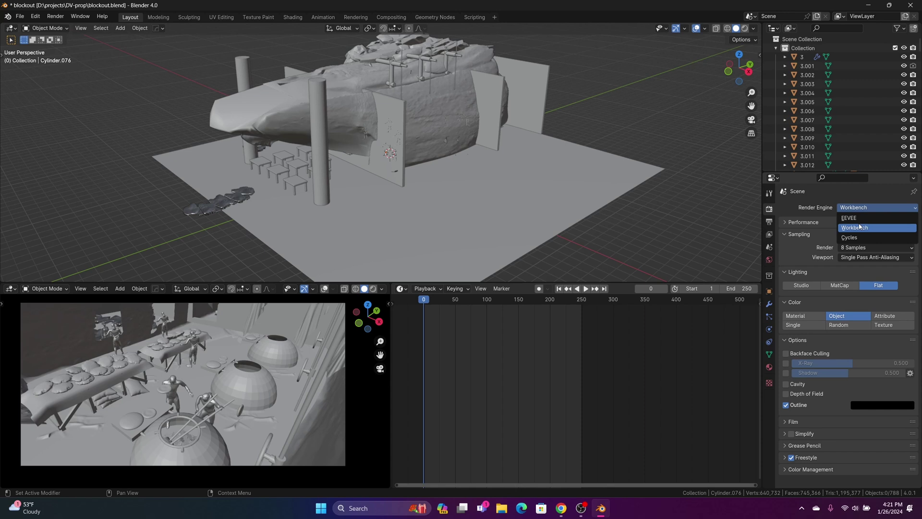
{"action": "left_click", "coordinate": [860, 227]}
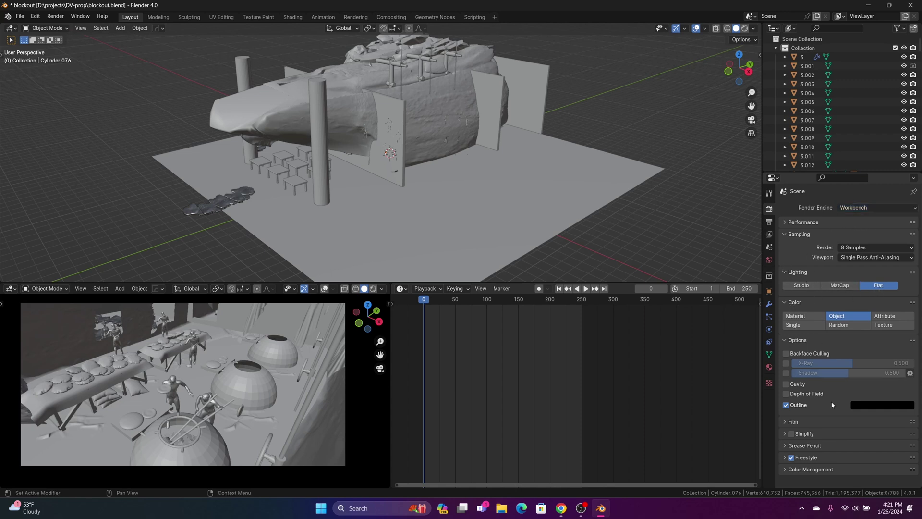
Show the camera view in rendered shading and examine the view layer's Freestyle edge, stroke and thickness settings.
{"action": "left_click", "coordinate": [374, 289]}
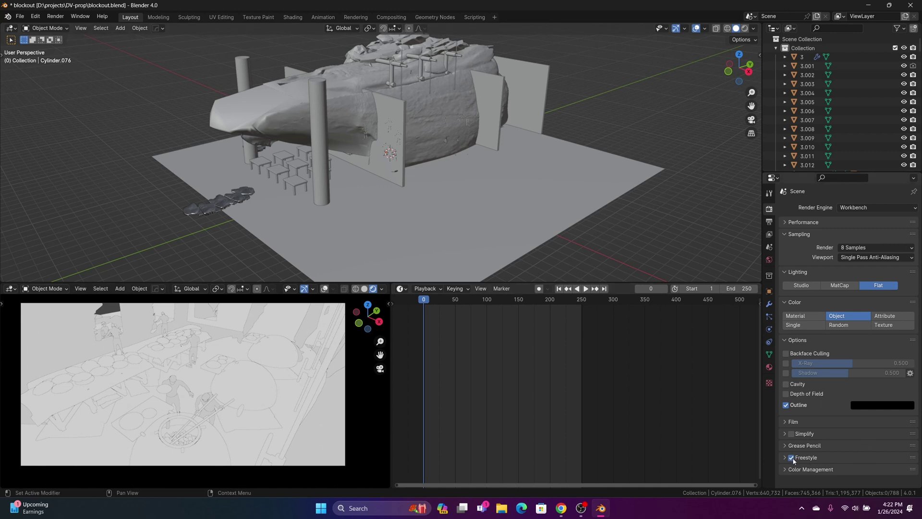
{"action": "left_click", "coordinate": [769, 234]}
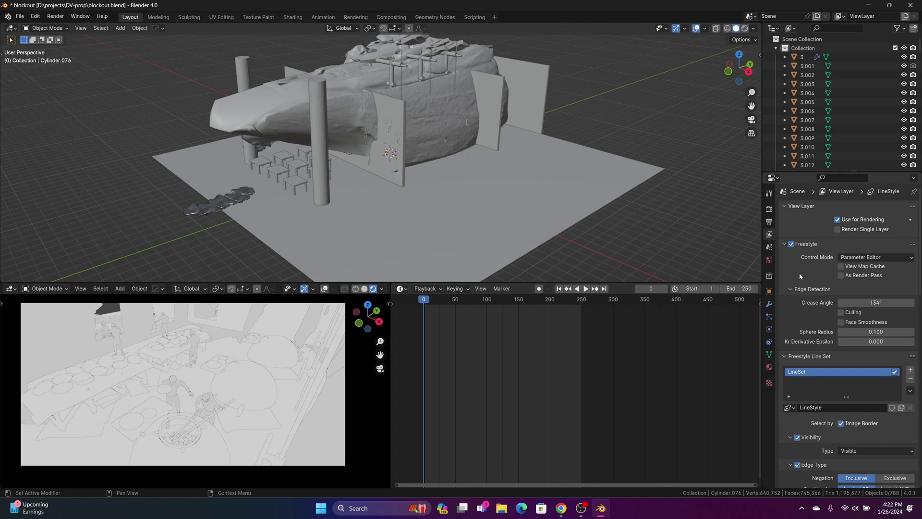
{"action": "scroll", "coordinate": [808, 301], "scroll_direction": "down", "scroll_amount": 8}
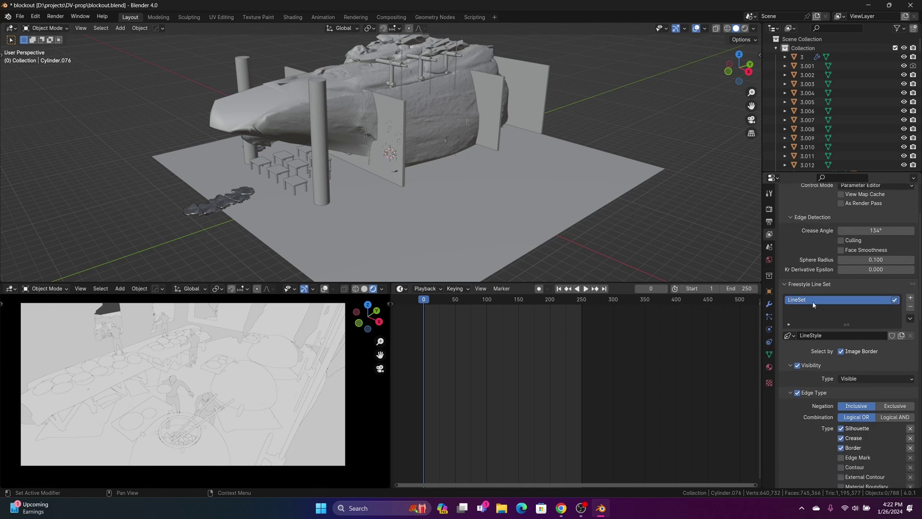
{"action": "scroll", "coordinate": [813, 307], "scroll_direction": "down", "scroll_amount": 10}
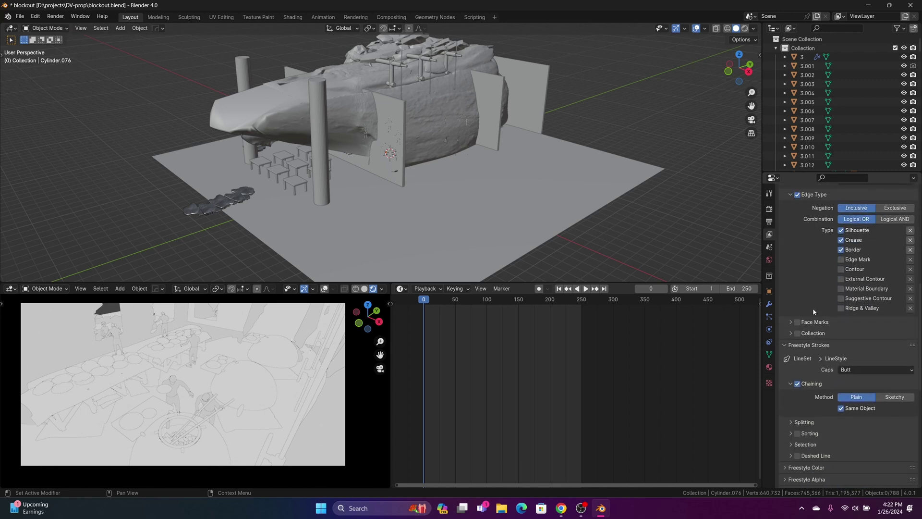
{"action": "scroll", "coordinate": [813, 310], "scroll_direction": "down", "scroll_amount": 6}
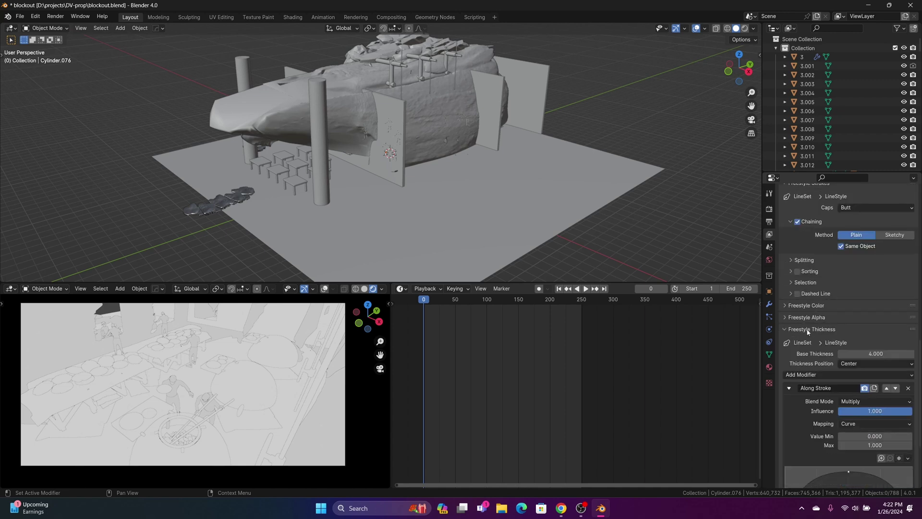
{"action": "scroll", "coordinate": [818, 335], "scroll_direction": "down", "scroll_amount": 1}
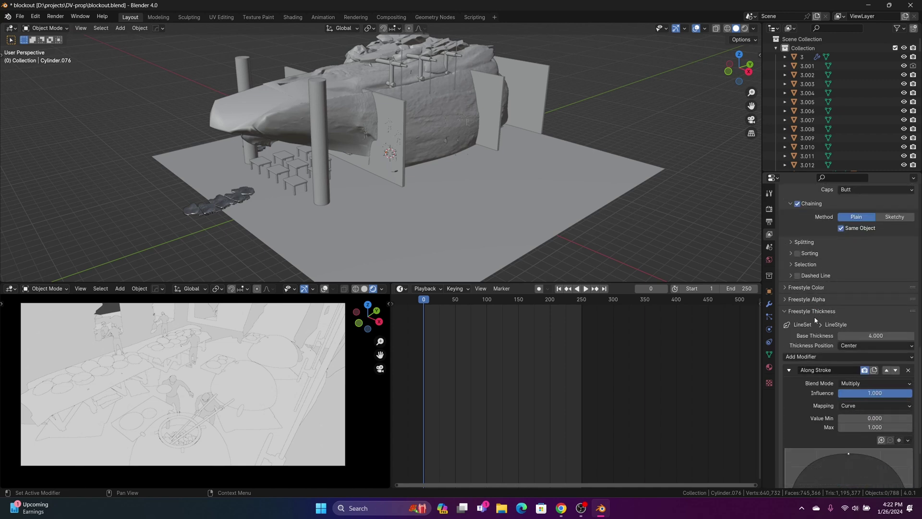
{"action": "scroll", "coordinate": [819, 316], "scroll_direction": "down", "scroll_amount": 1}
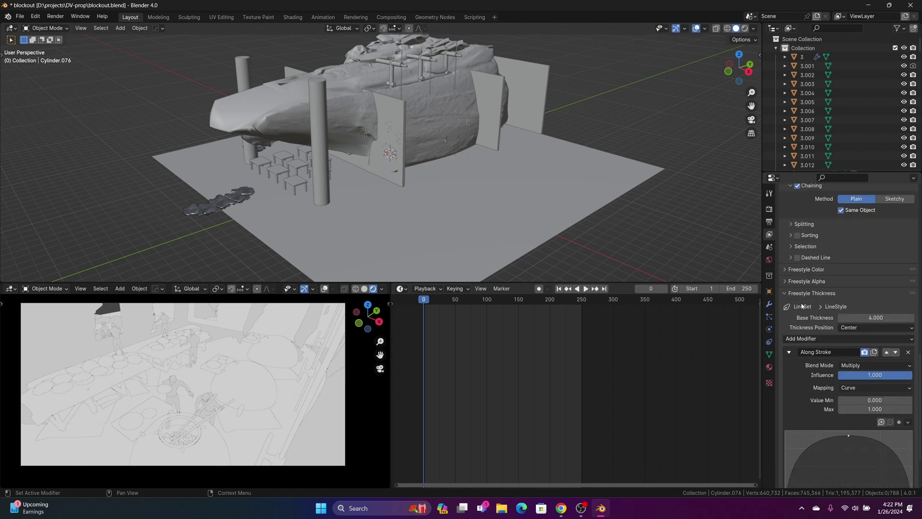
{"action": "left_click", "coordinate": [806, 339]}
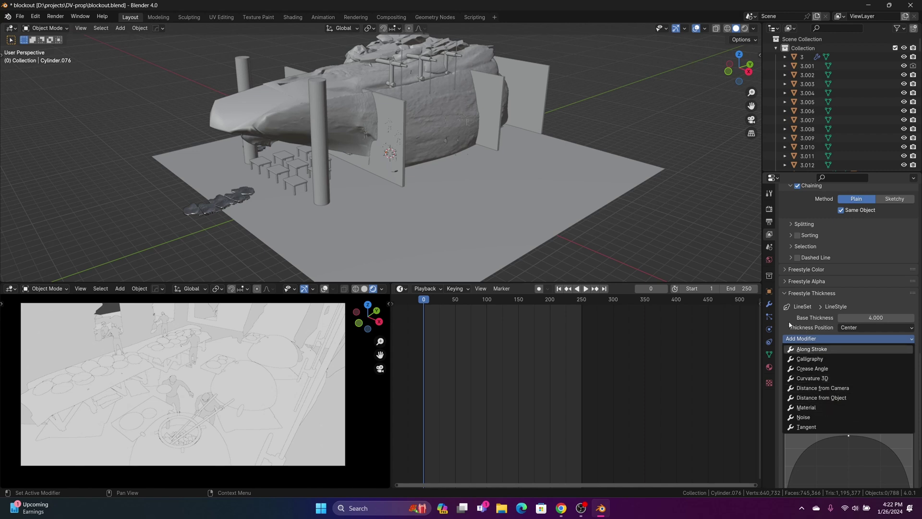
{"action": "key", "text": "Return"}
{"action": "scroll", "coordinate": [805, 310], "scroll_direction": "down", "scroll_amount": 2}
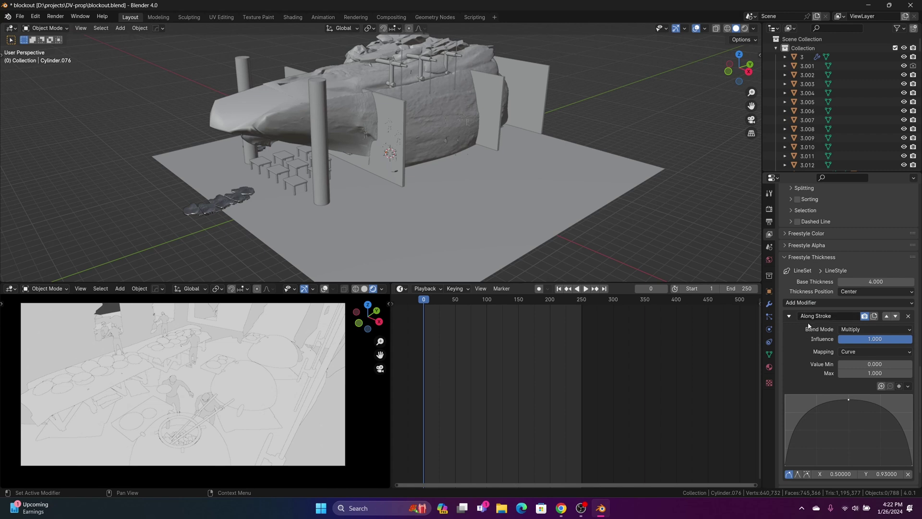
{"action": "scroll", "coordinate": [802, 320], "scroll_direction": "down", "scroll_amount": 1}
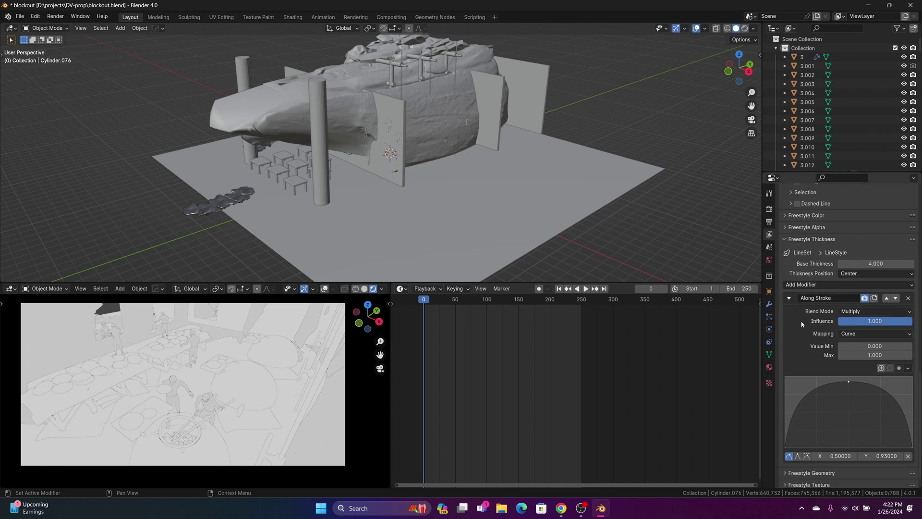
{"action": "scroll", "coordinate": [800, 347], "scroll_direction": "down", "scroll_amount": 1}
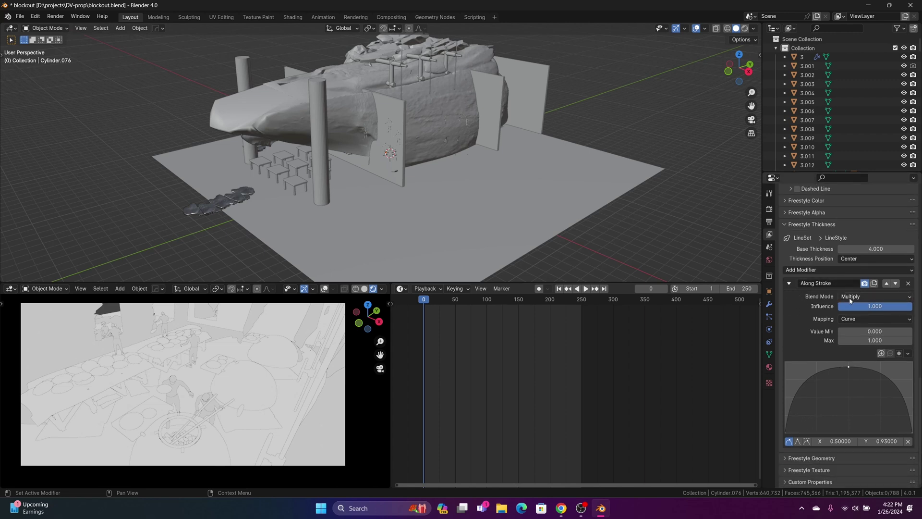
Shape the Along Stroke thickness curve as an arch, with its end point at X 1, Y 0 and midpoint at about X 0.503, Y 0.905.
{"action": "left_click", "coordinate": [853, 298]}
{"action": "left_click", "coordinate": [846, 319]}
{"action": "left_click", "coordinate": [850, 339]}
{"action": "left_click_drag", "start_coordinate": [910, 414], "coordinate": [910, 362]}
{"action": "left_click_drag", "start_coordinate": [849, 366], "coordinate": [851, 396]}
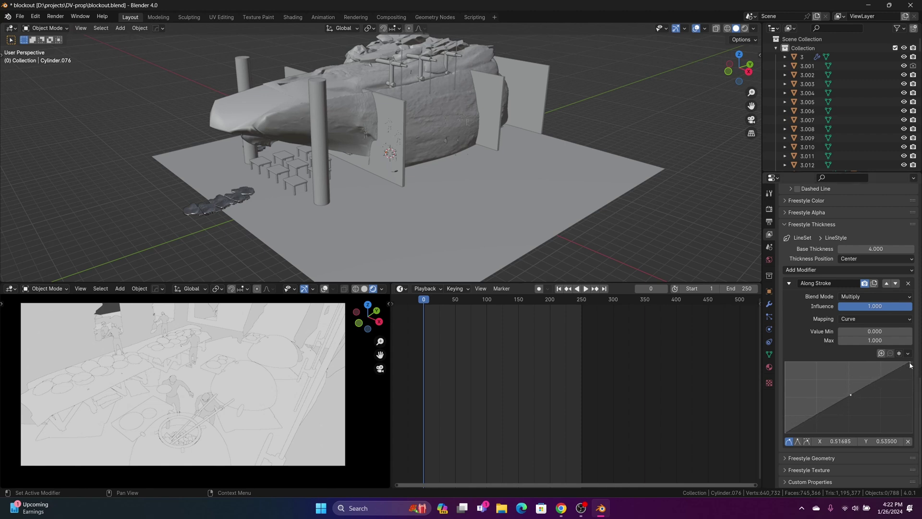
{"action": "left_click_drag", "start_coordinate": [911, 364], "coordinate": [913, 433]}
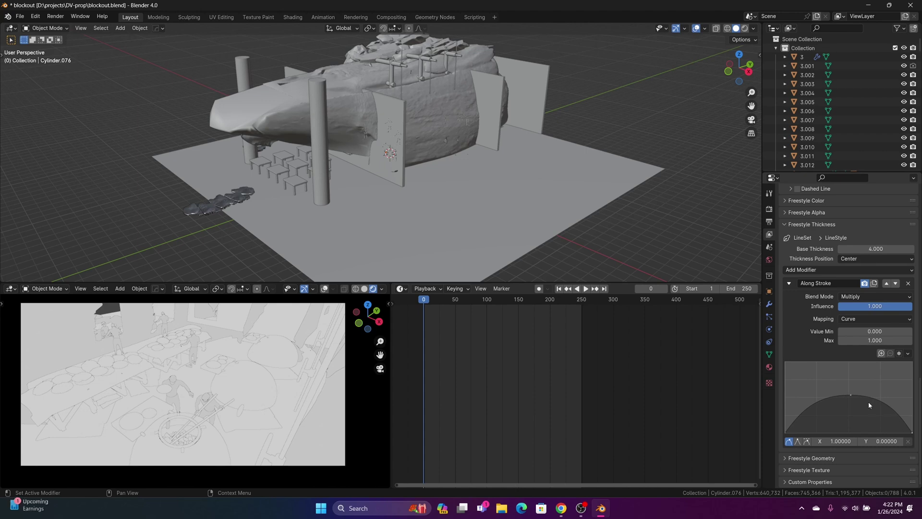
{"action": "left_click_drag", "start_coordinate": [851, 395], "coordinate": [849, 368]}
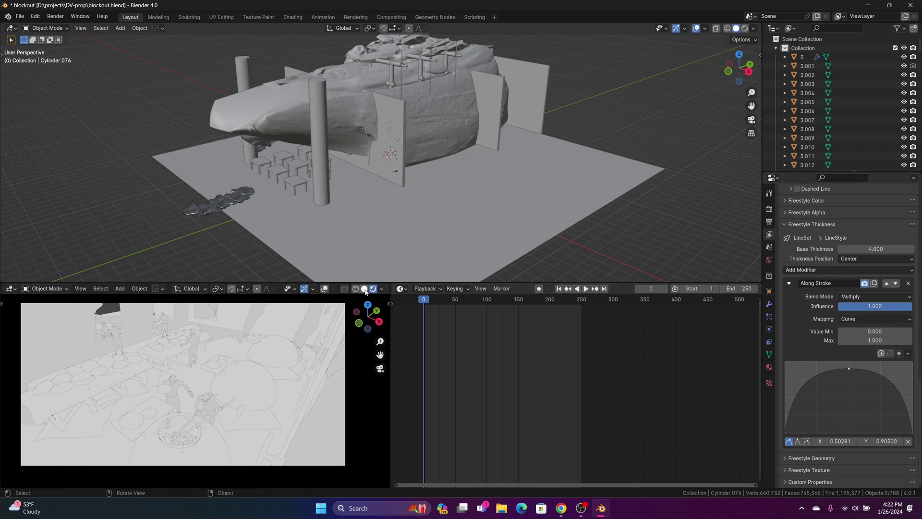
Render the oven room camera view as a still image and inspect its Freestyle line work up close.
{"action": "key", "text": "F12"}
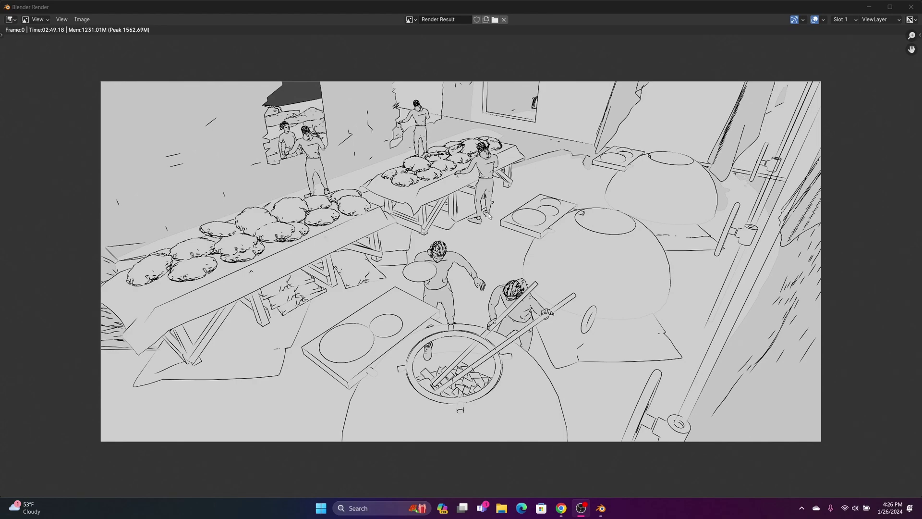
{"action": "scroll", "coordinate": [462, 205], "scroll_direction": "down", "scroll_amount": 3}
{"action": "scroll", "coordinate": [450, 222], "scroll_direction": "up", "scroll_amount": 2}
{"action": "scroll", "coordinate": [449, 223], "scroll_direction": "up", "scroll_amount": 7}
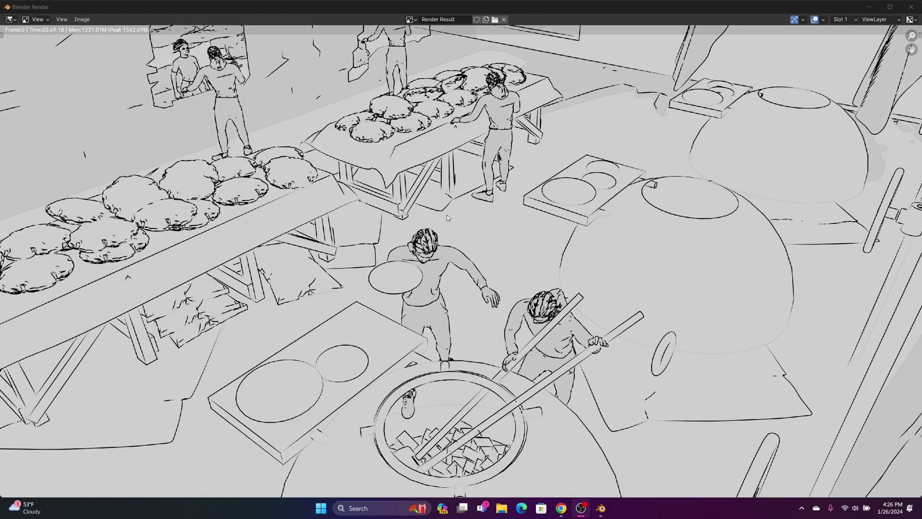
{"action": "scroll", "coordinate": [447, 218], "scroll_direction": "down", "scroll_amount": 5}
{"action": "scroll", "coordinate": [447, 218], "scroll_direction": "down", "scroll_amount": 1}
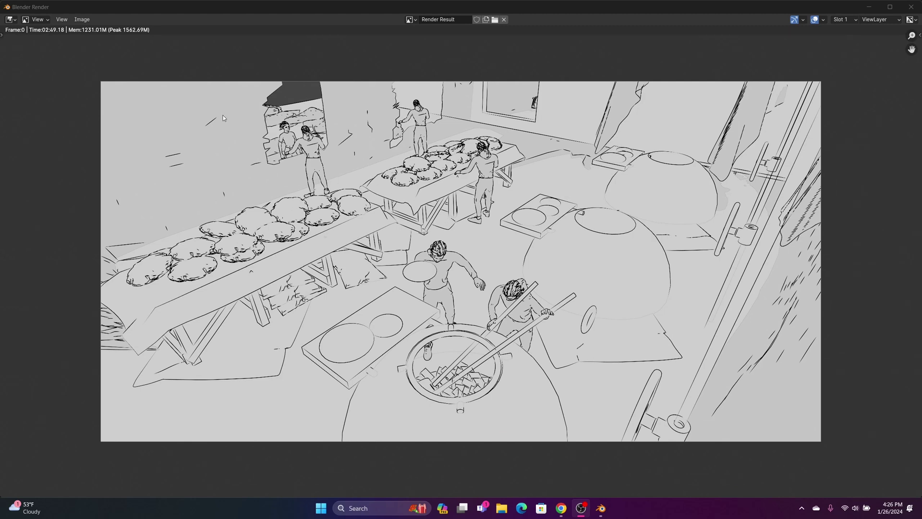
Save the render as intsketch2.png and compare it with intsketch1.png in the Photos viewer.
{"action": "left_click", "coordinate": [82, 19]}
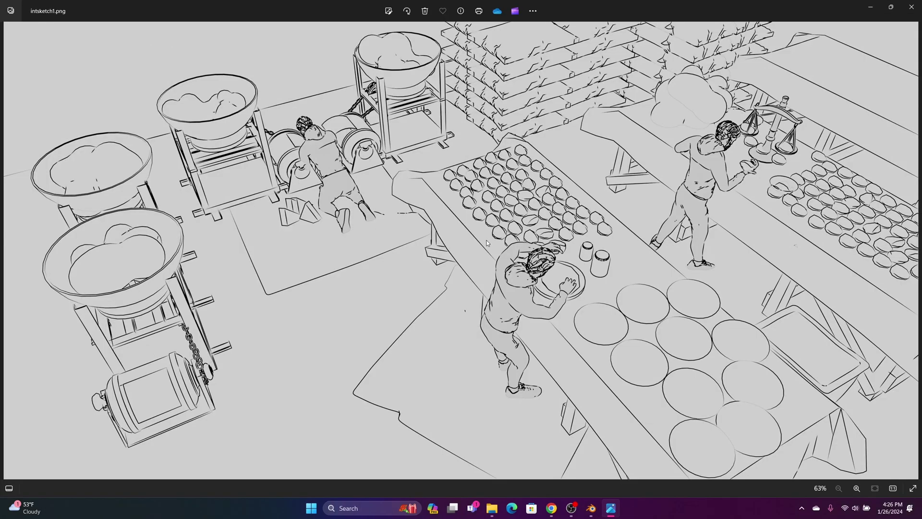
{"action": "key", "text": "Right"}
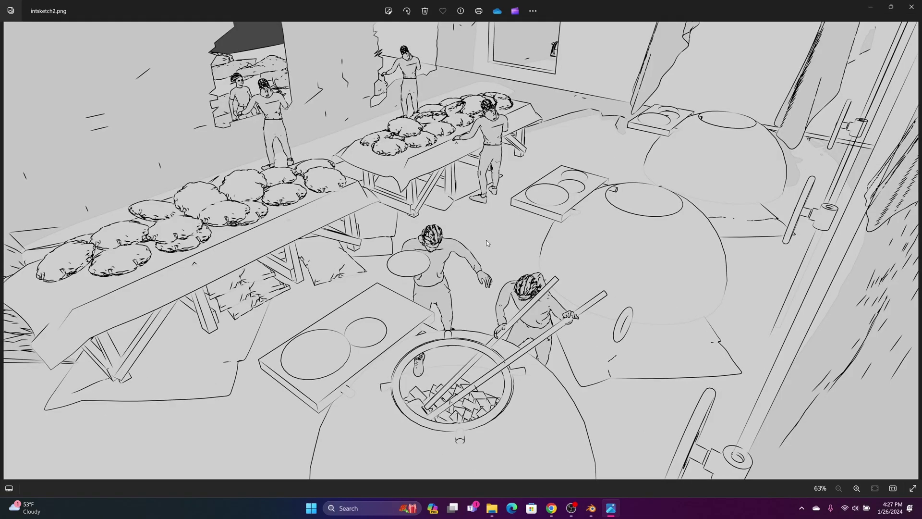
{"action": "key", "text": "Left"}
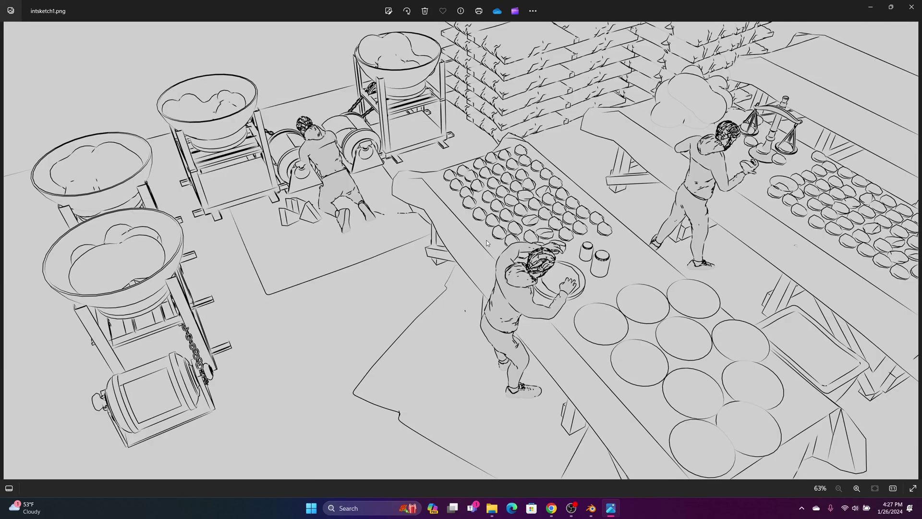